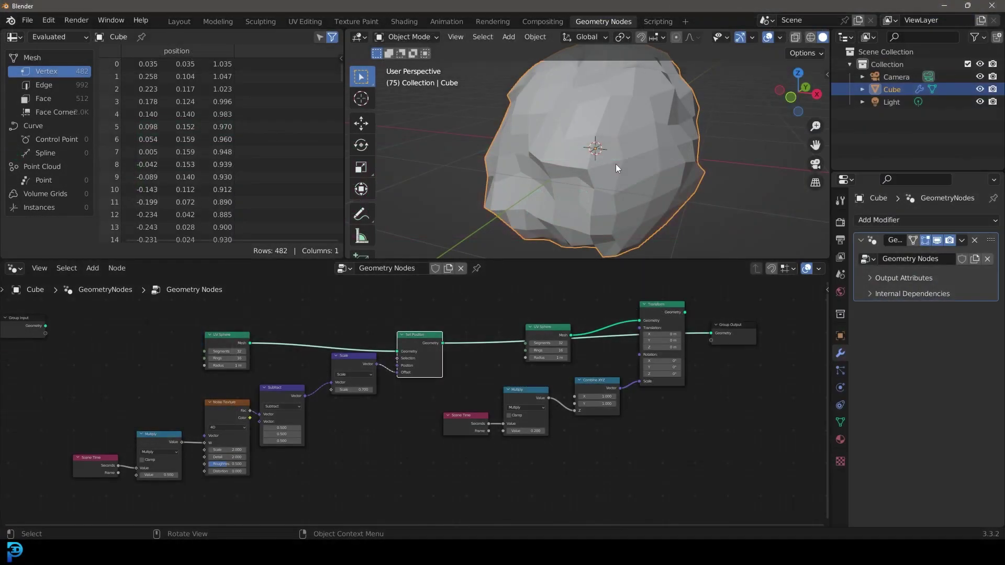
# - Bring the Scene Time and Multiply nodes into view and shift Scene Time down-left
pyautogui.moveTo(239, 380); pyautogui.dragTo(403, 330, button='middle')
pyautogui.scroll(11, 305, 391)
pyautogui.moveTo(288, 402); pyautogui.dragTo(473, 380, button='middle')
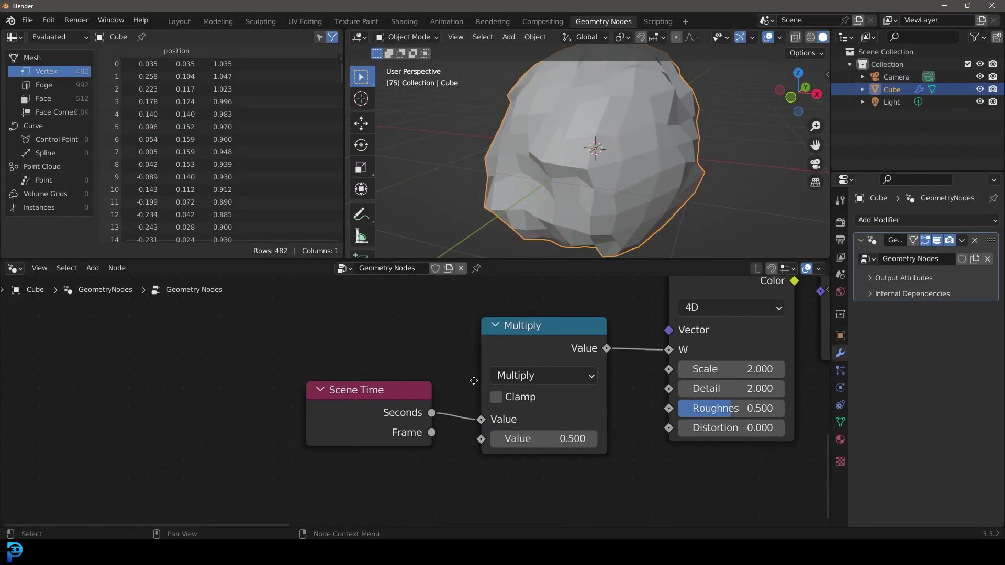
pyautogui.scroll(2, 473, 381)
pyautogui.moveTo(476, 347); pyautogui.dragTo(448, 370)
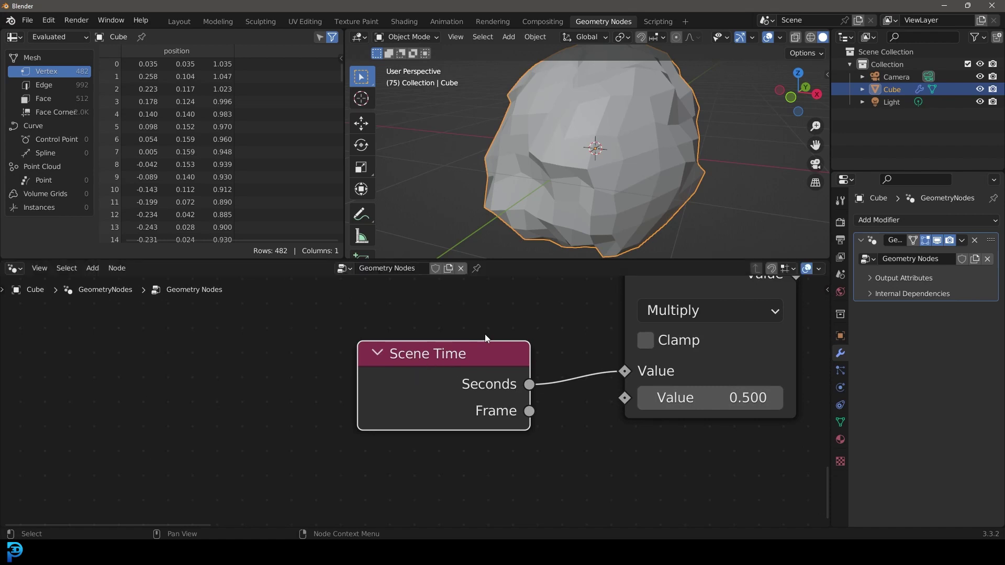
pyautogui.moveTo(566, 175); pyautogui.dragTo(526, 219, button='middle')
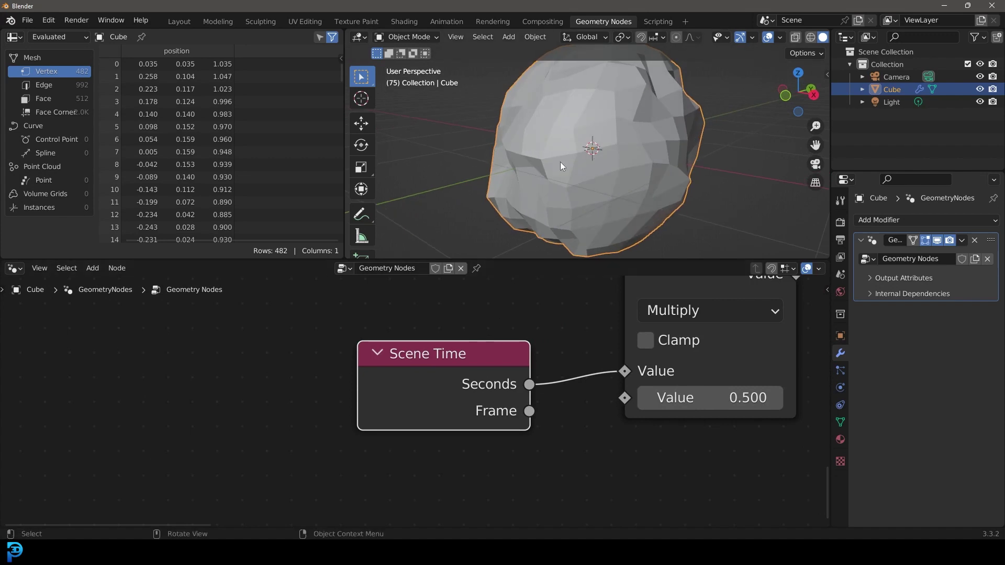
# - Play the animation to watch the noise-deformed sphere, stopping at frame 207
pyautogui.press('space')
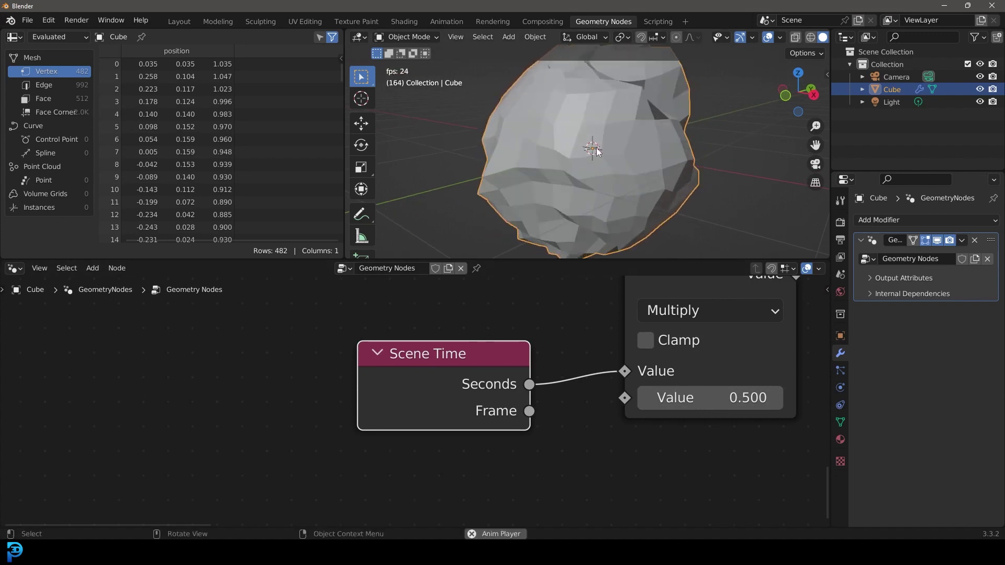
pyautogui.moveTo(440, 394); pyautogui.dragTo(423, 385)
pyautogui.press('space')
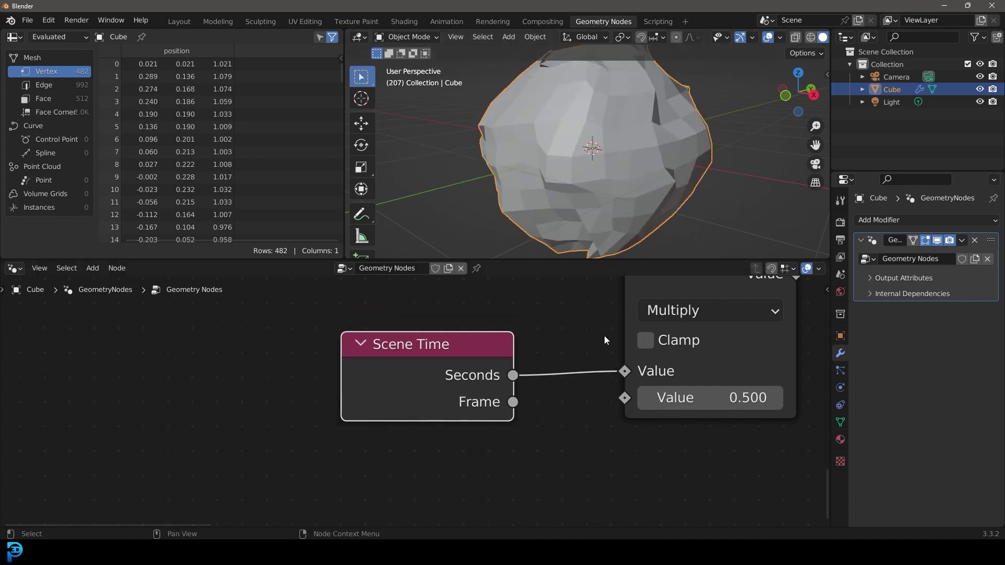
pyautogui.scroll(-6, 604, 335)
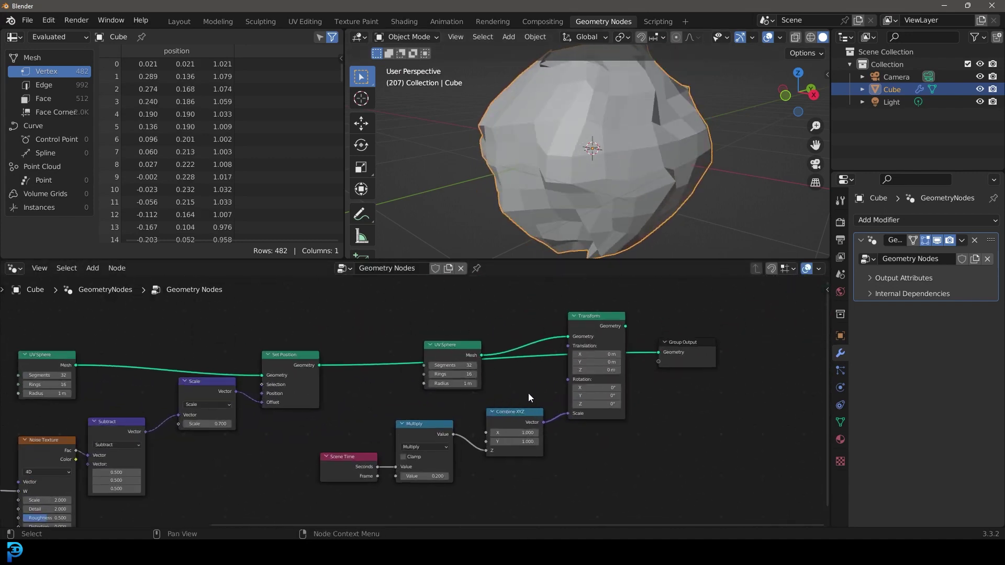
# - Connect Transform's Geometry output to Group Output and rewind to frame 1
pyautogui.moveTo(601, 329); pyautogui.dragTo(584, 343)
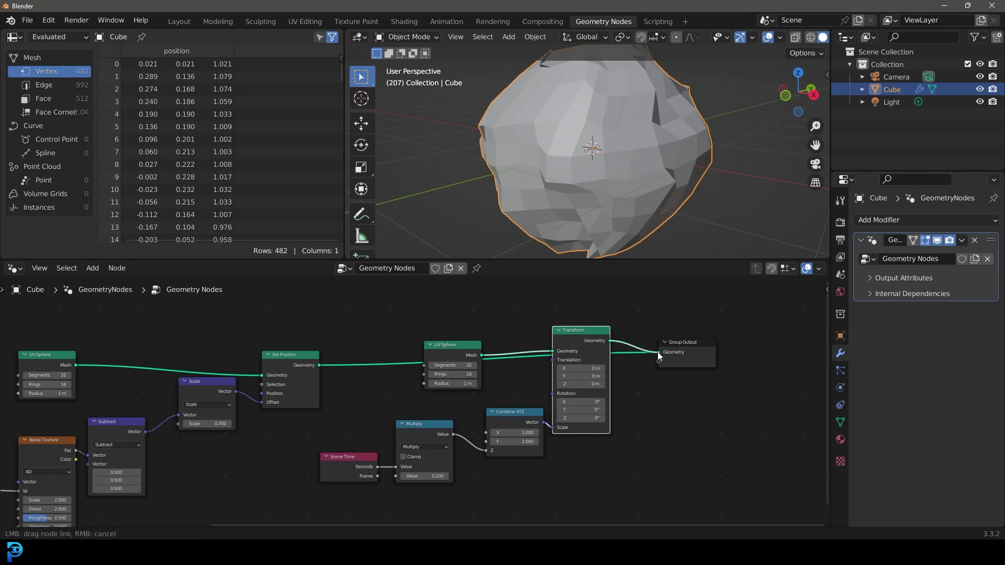
pyautogui.hotkey('shift', 'Left')
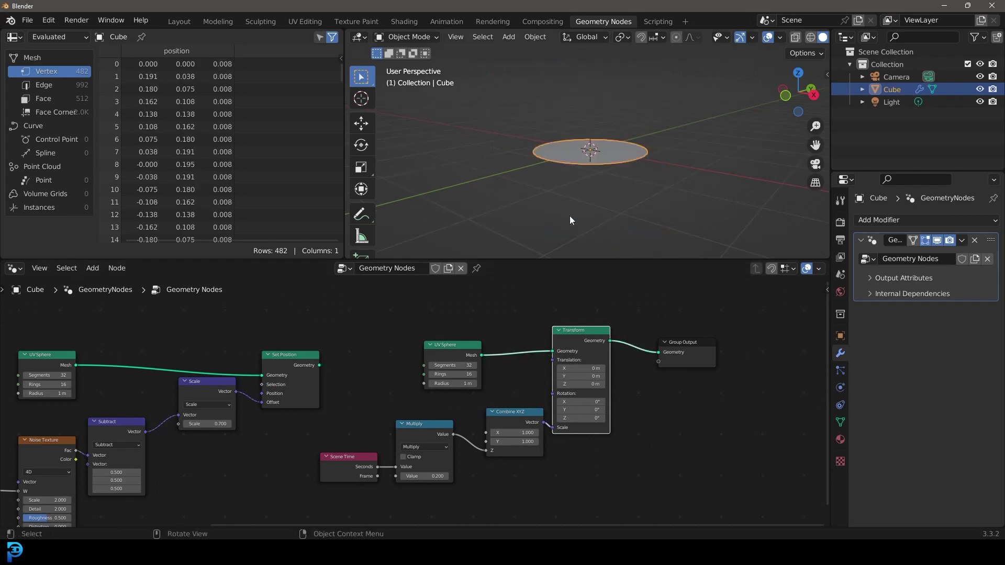
pyautogui.scroll(5, 605, 178)
pyautogui.scroll(2, 416, 408)
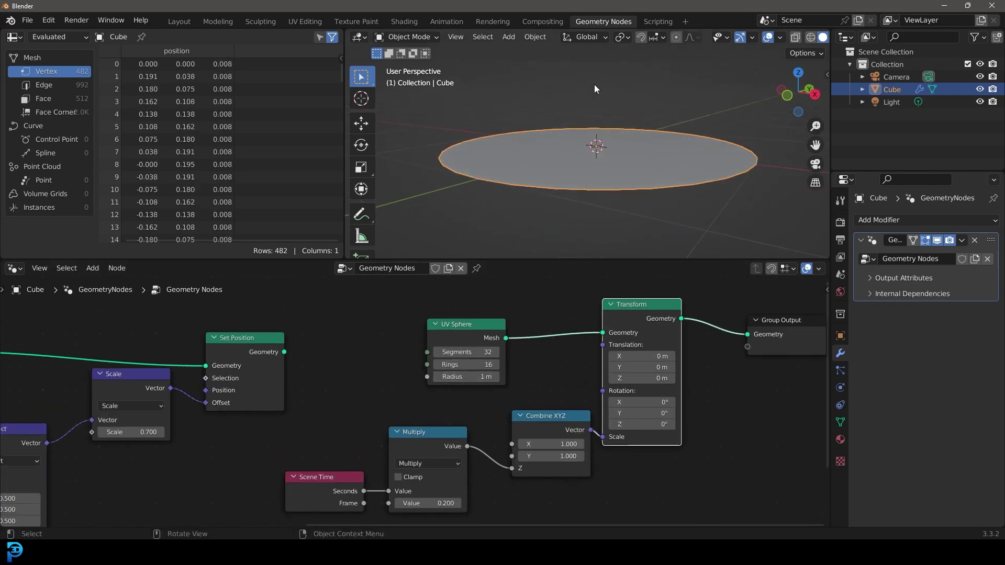
pyautogui.moveTo(621, 304); pyautogui.dragTo(626, 299)
# - Play the sphere growing from a flat disc, stop at frame 124, and frame all nodes
pyautogui.press('space')
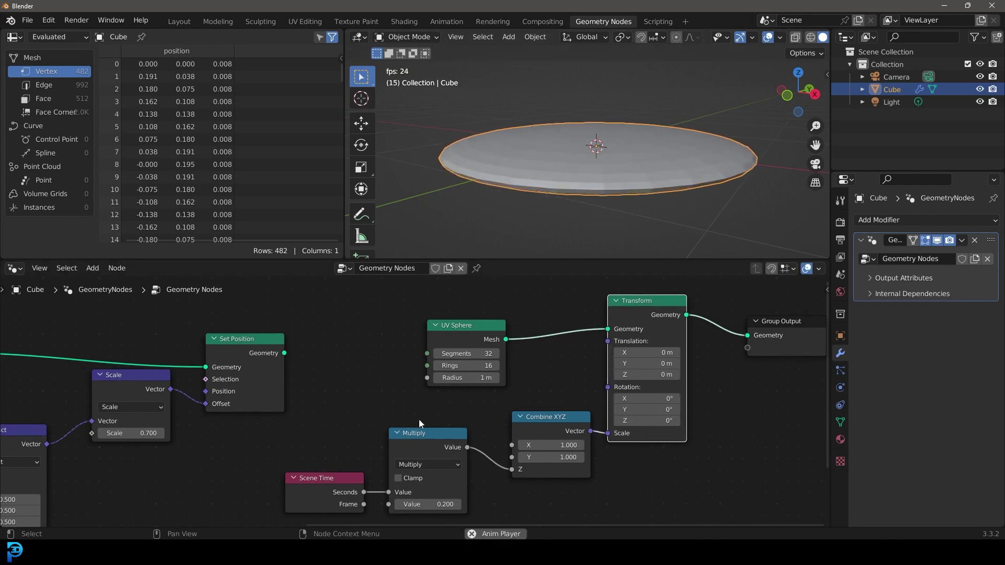
pyautogui.moveTo(320, 462); pyautogui.dragTo(463, 355, button='middle')
pyautogui.scroll(1, 463, 355)
pyautogui.scroll(3, 463, 354)
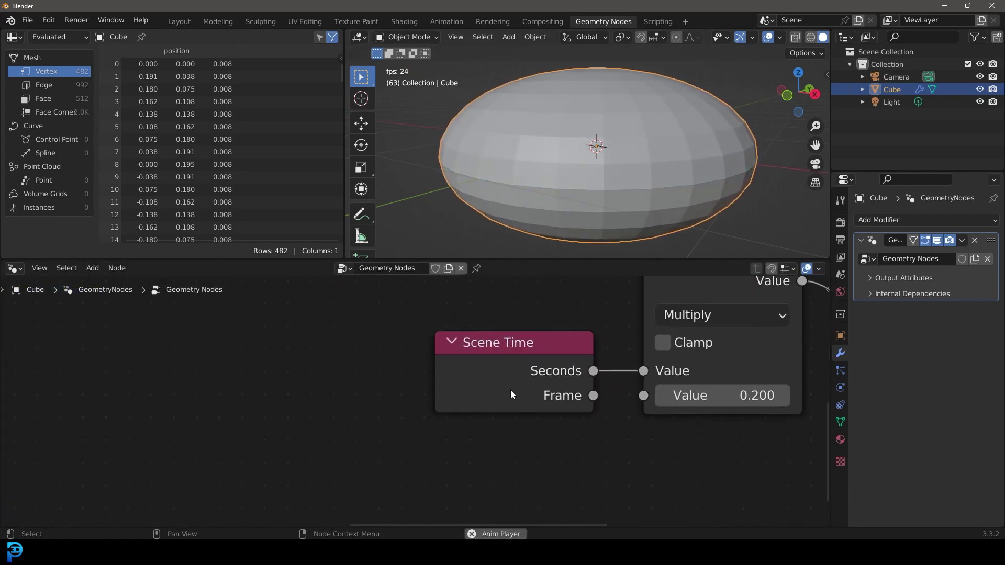
pyautogui.moveTo(510, 390); pyautogui.dragTo(393, 497, button='middle')
pyautogui.scroll(1, 393, 497)
pyautogui.scroll(-8, 385, 463)
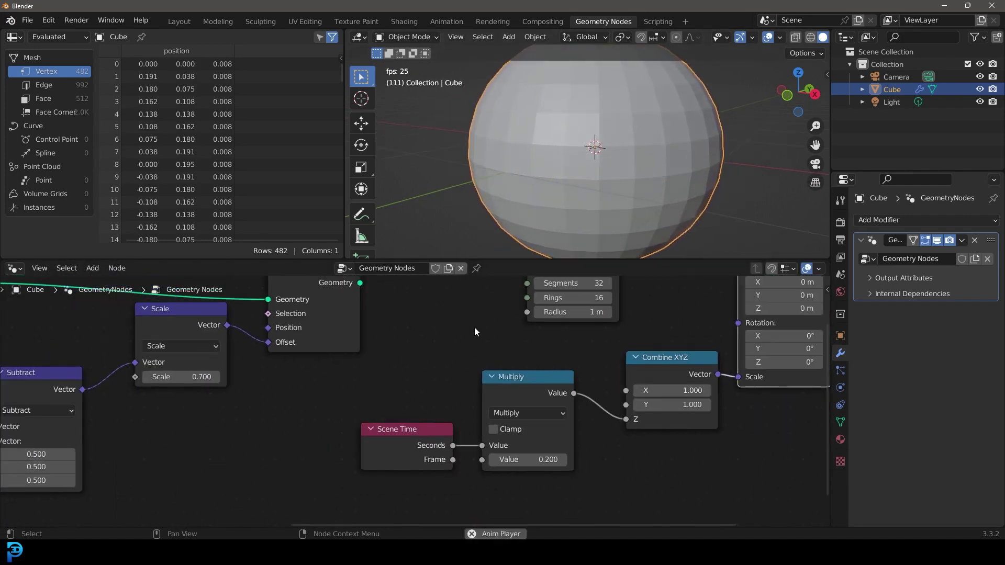
pyautogui.press('space')
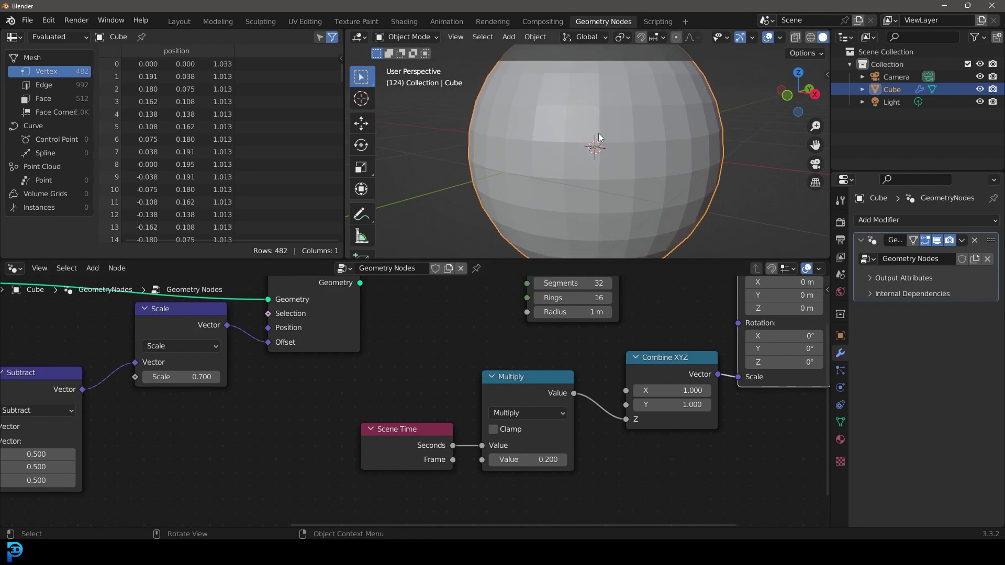
pyautogui.scroll(-4, 491, 329)
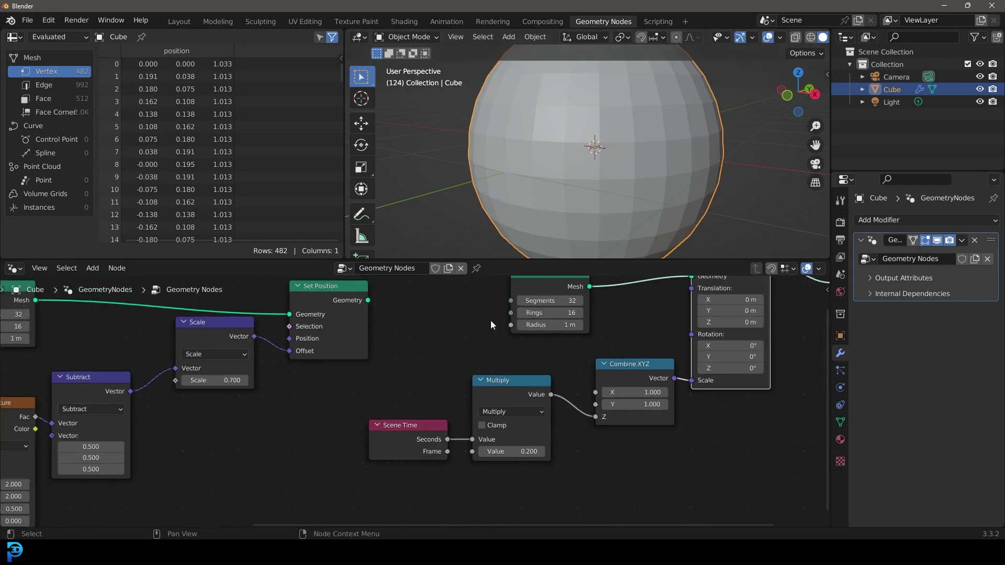
pyautogui.press('Home')
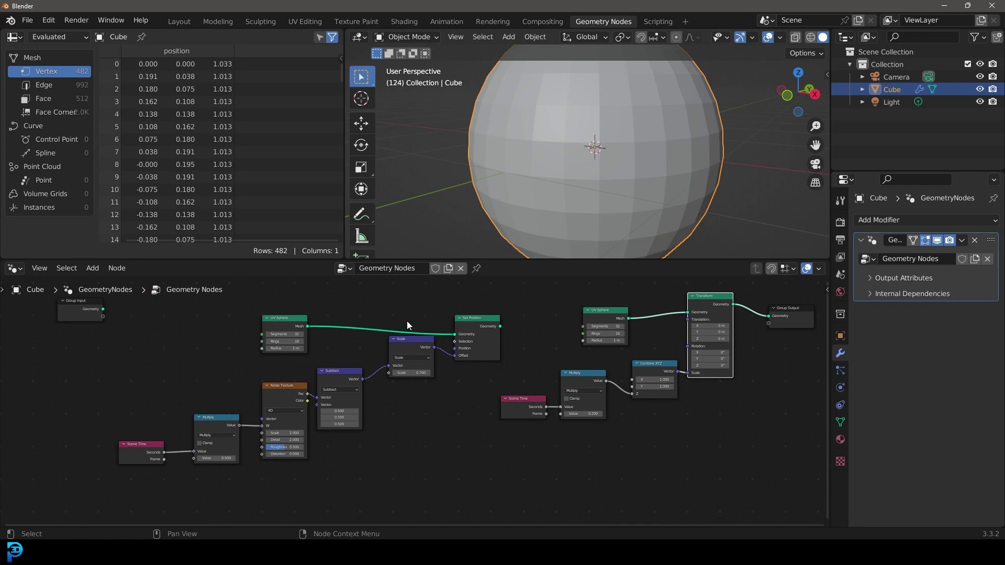
# - Switch to the Geometry Nodes workspace with the default cube in view
pyautogui.moveTo(538, 414); pyautogui.dragTo(523, 403)
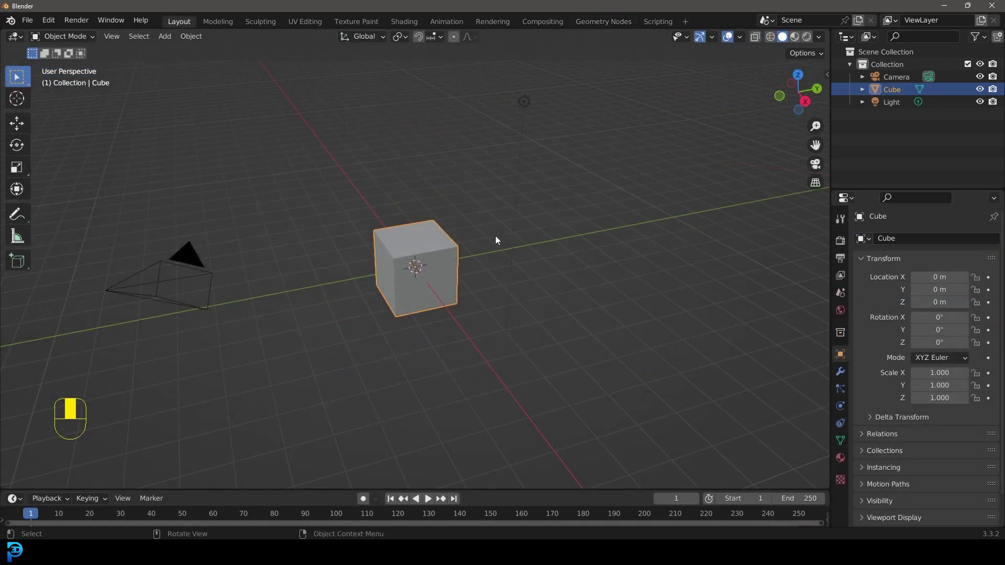
pyautogui.moveTo(427, 299); pyautogui.dragTo(482, 188, button='middle')
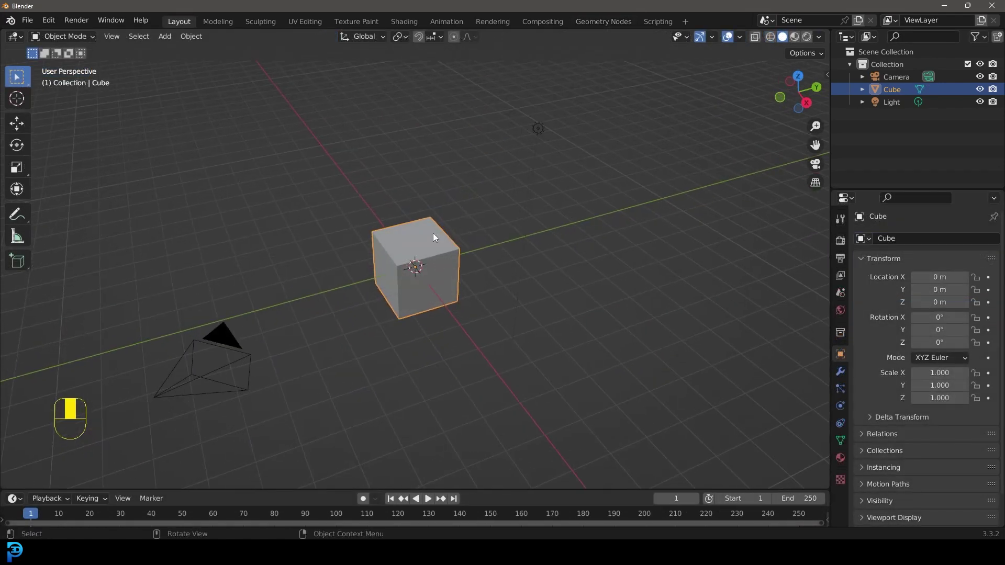
pyautogui.click(597, 22)
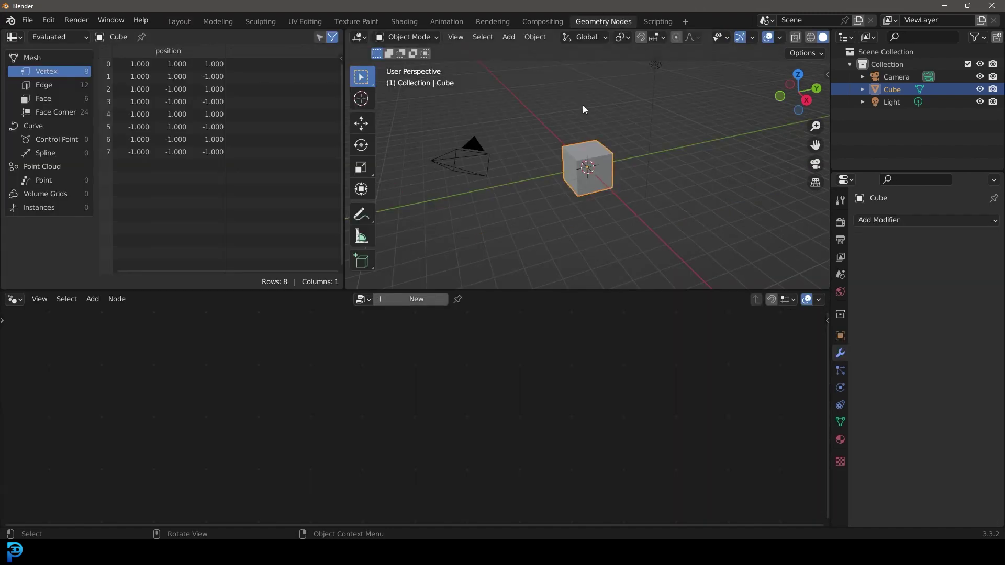
pyautogui.scroll(3, 571, 152)
pyautogui.moveTo(557, 154); pyautogui.dragTo(524, 231, button='middle')
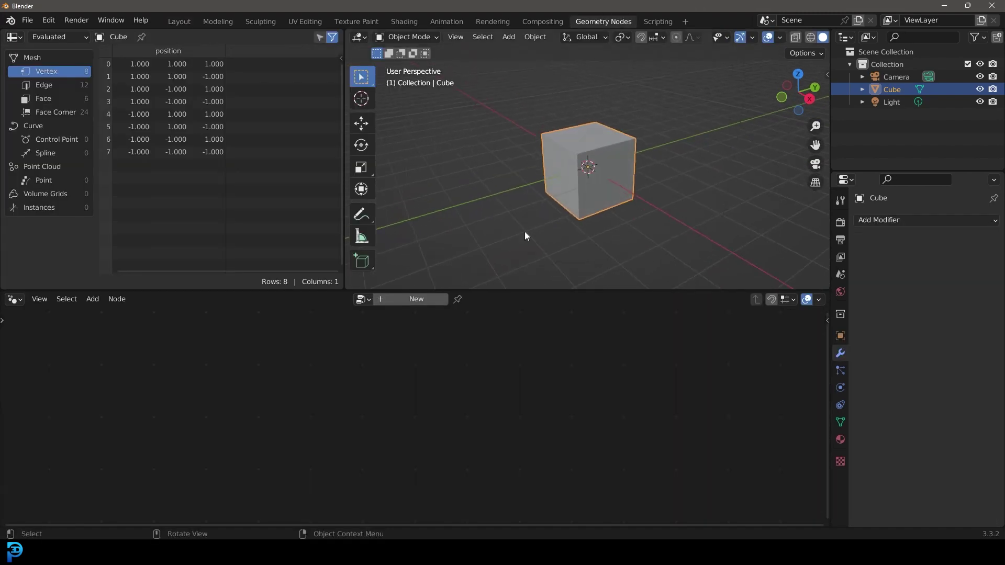
# - Create a new Geometry Nodes tree on the cube and spread out its Group Input and Output
pyautogui.click(419, 297)
pyautogui.moveTo(337, 381); pyautogui.dragTo(378, 327, button='middle')
pyautogui.scroll(3, 361, 340)
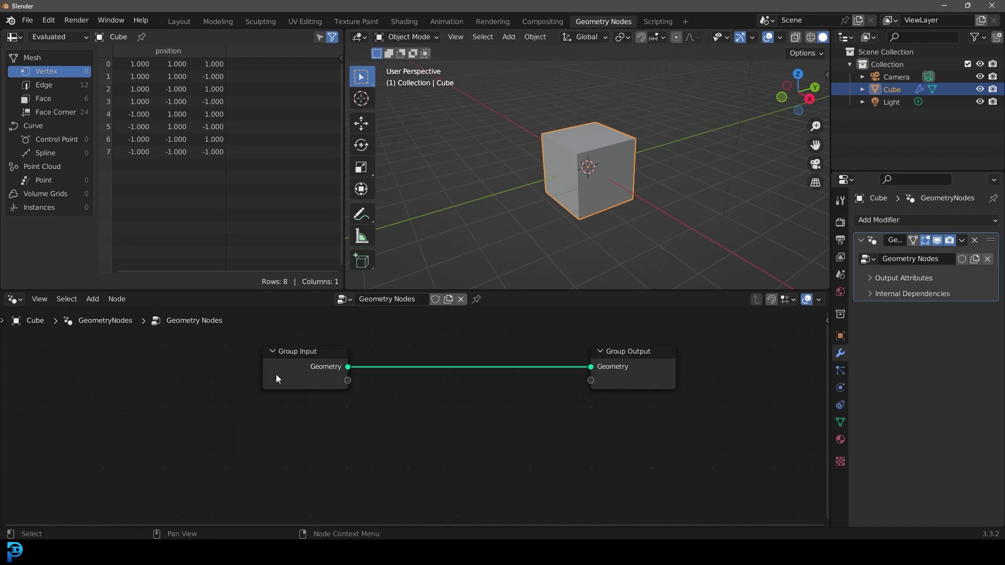
pyautogui.scroll(1, 346, 388)
pyautogui.moveTo(297, 375); pyautogui.dragTo(373, 370)
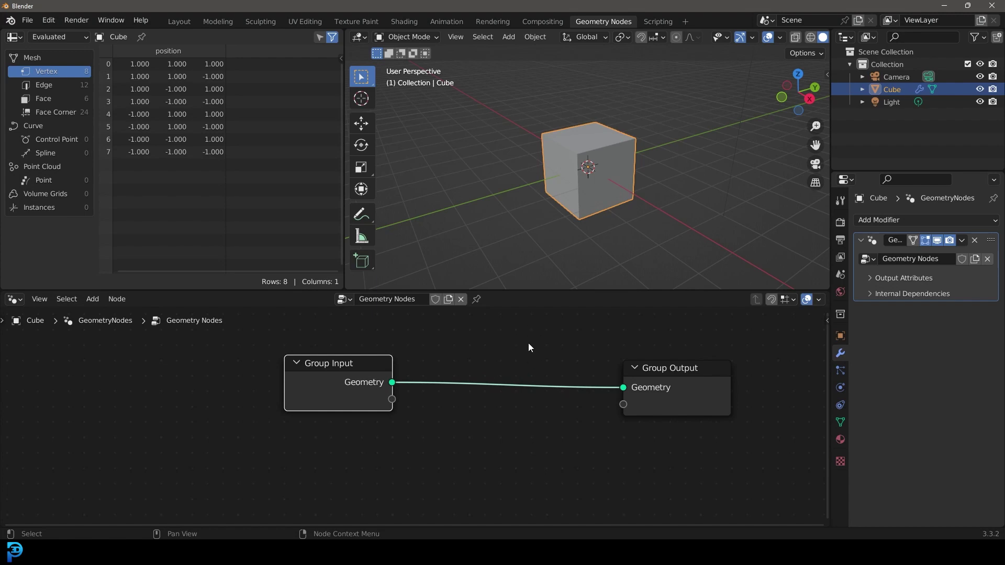
# - Insert a UV Sphere node (32 segments, 16 rings, 1 m) on the link to Group Output
pyautogui.hotkey('shift', 'a')
pyautogui.click(489, 271)
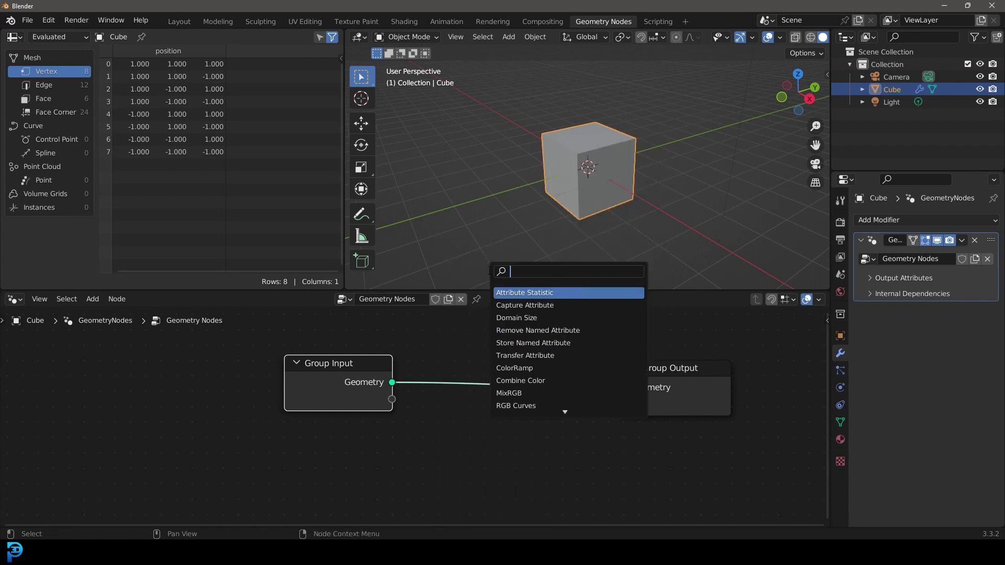
pyautogui.write('sphere')
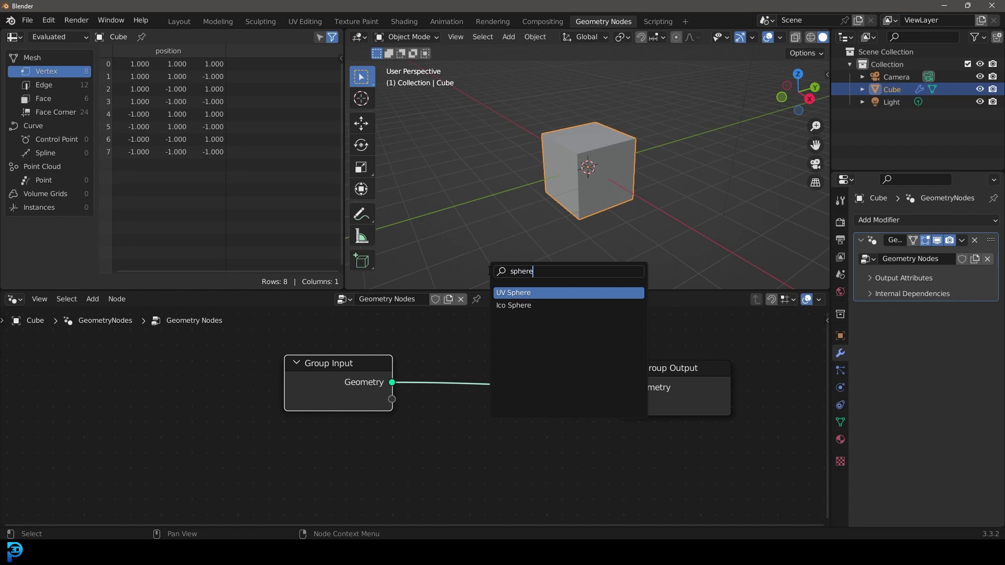
pyautogui.click(521, 293)
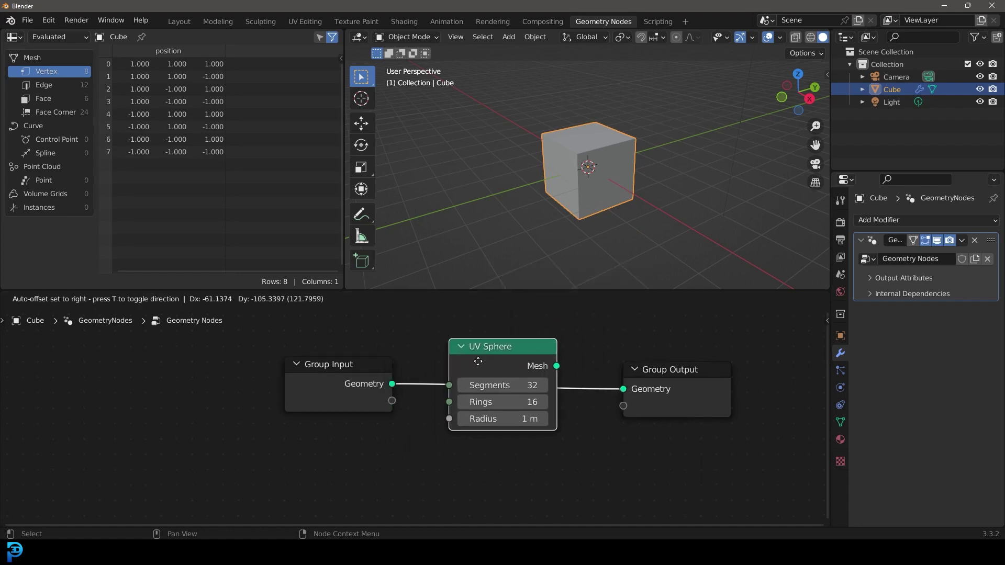
pyautogui.click(466, 369)
pyautogui.scroll(-2, 467, 368)
pyautogui.moveTo(474, 397); pyautogui.dragTo(469, 405)
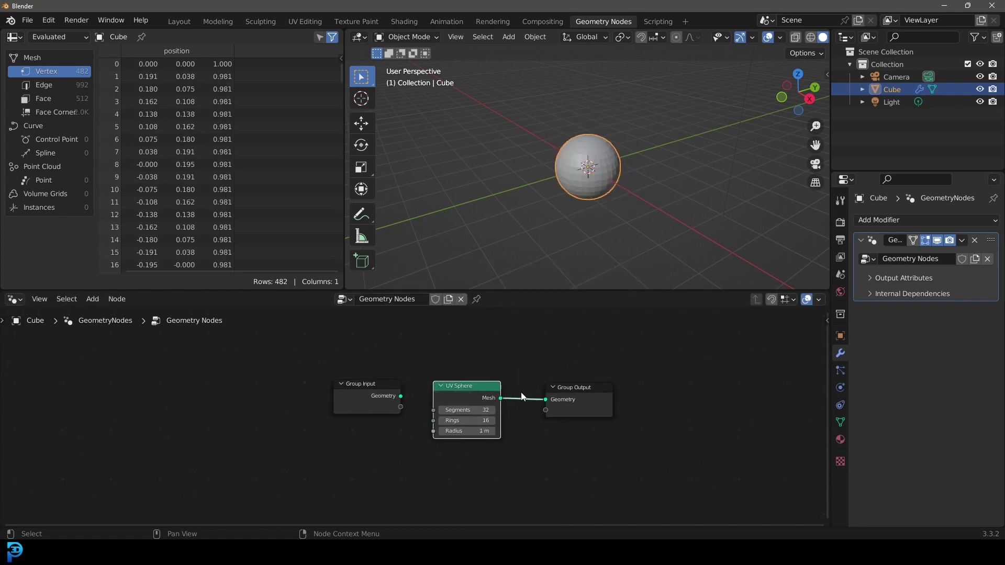
# - Move Group Output right, Group Input far left, and tidy the UV Sphere node
pyautogui.moveTo(582, 388); pyautogui.dragTo(660, 390)
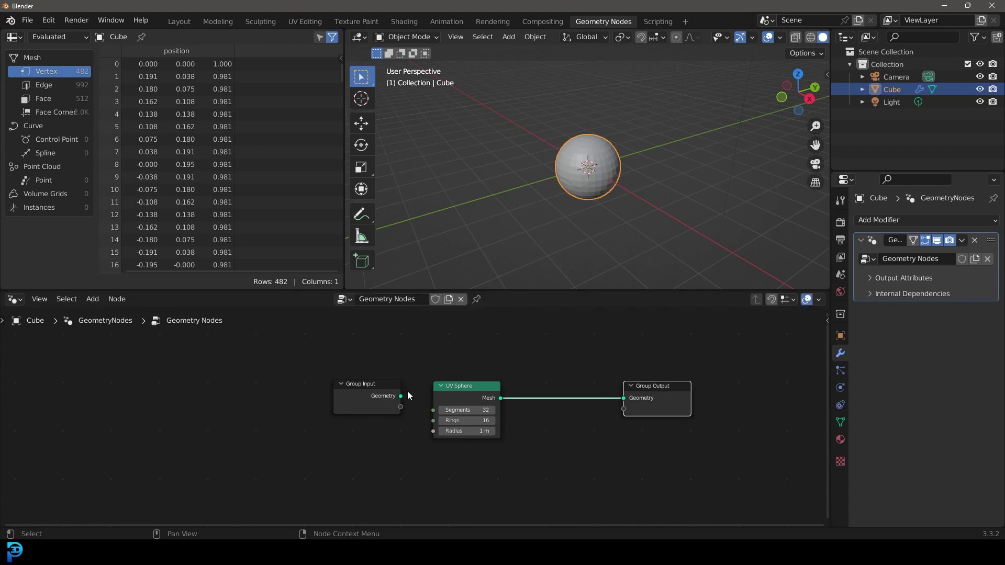
pyautogui.moveTo(359, 413); pyautogui.dragTo(124, 389)
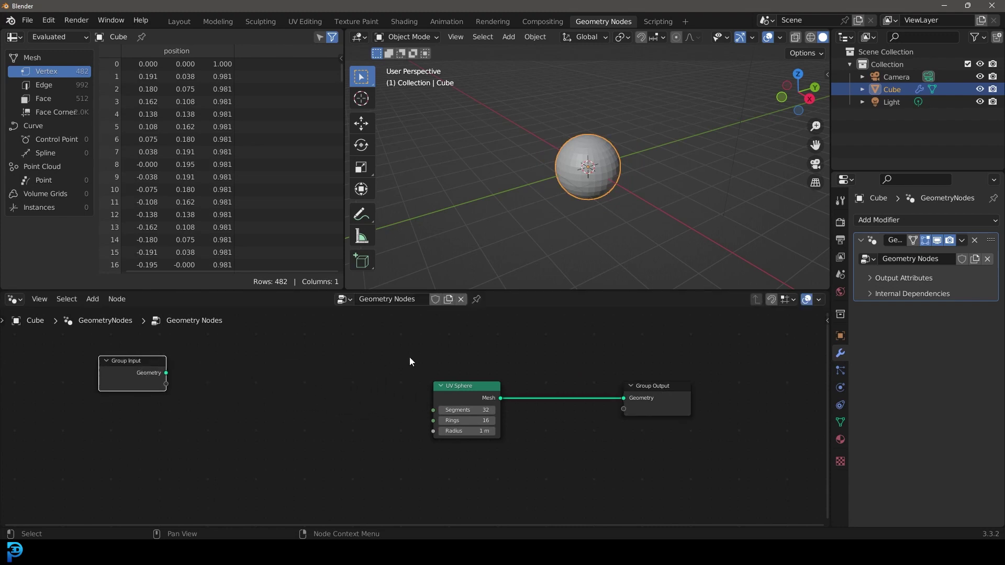
pyautogui.scroll(4, 453, 359)
pyautogui.moveTo(474, 377); pyautogui.dragTo(429, 378)
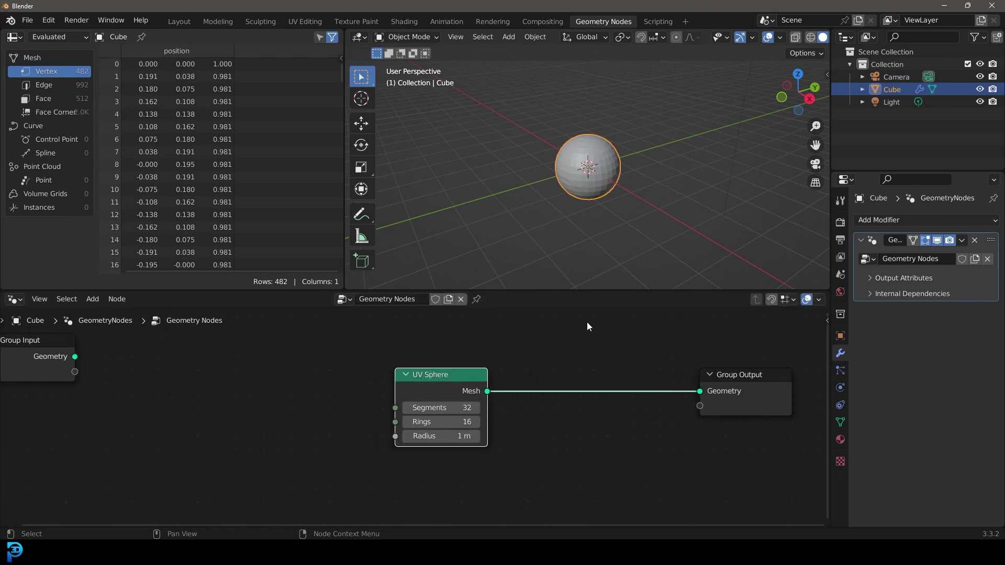
pyautogui.moveTo(631, 340); pyautogui.dragTo(506, 347, button='middle')
pyautogui.scroll(3, 598, 157)
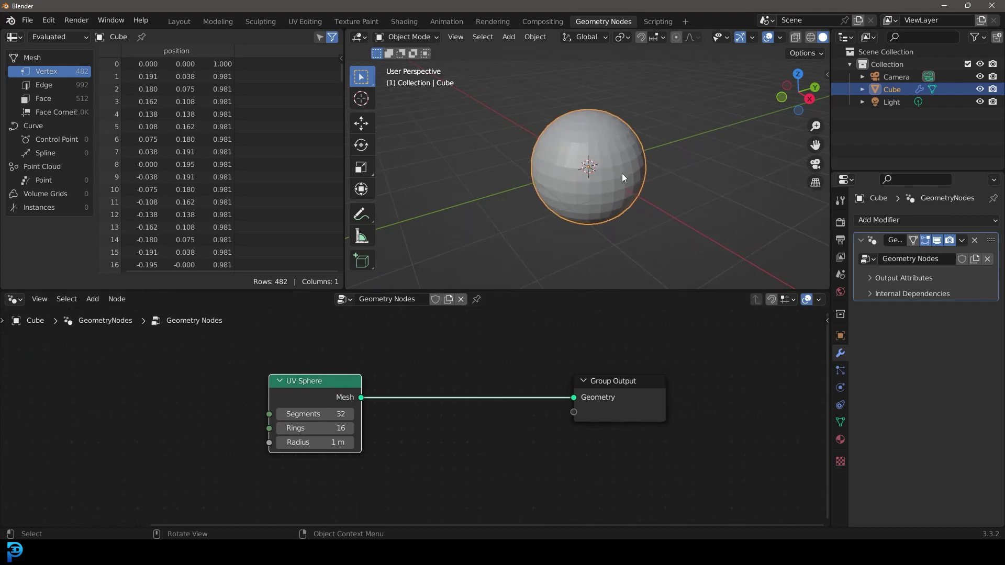
pyautogui.scroll(1, 473, 358)
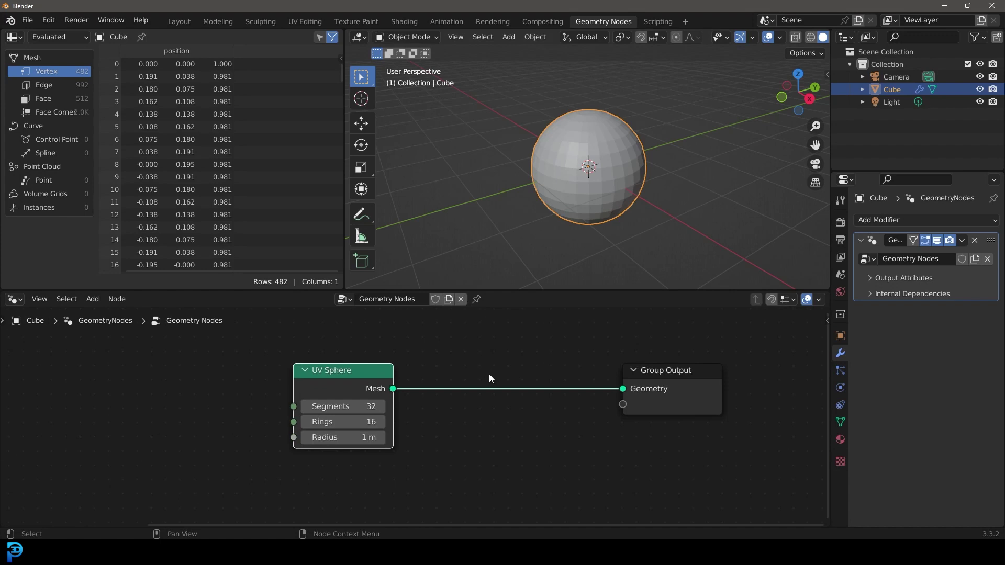
# - Insert a Set Position node between the UV Sphere and Group Output
pyautogui.hotkey('shift', 'a')
pyautogui.click(448, 268)
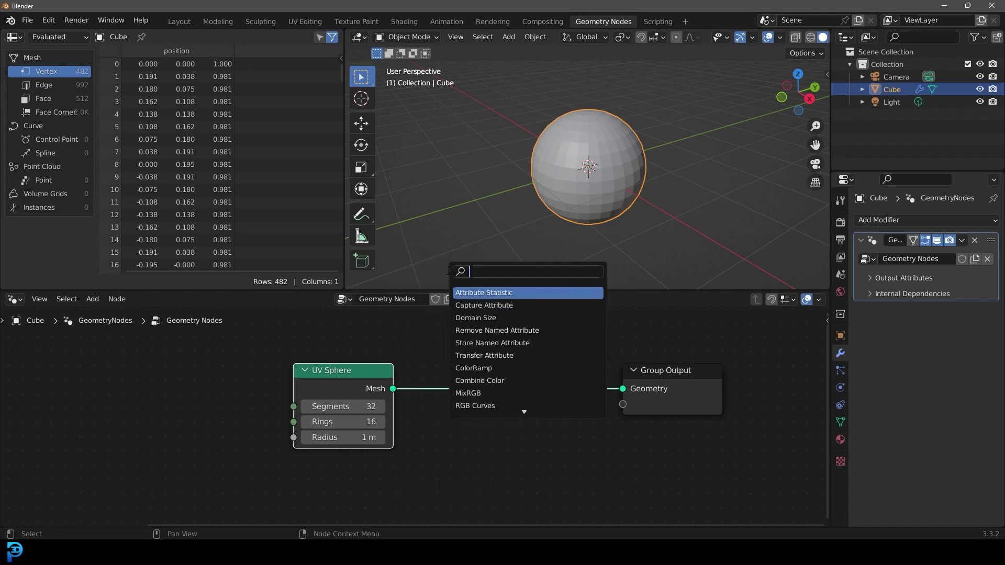
pyautogui.write('set po')
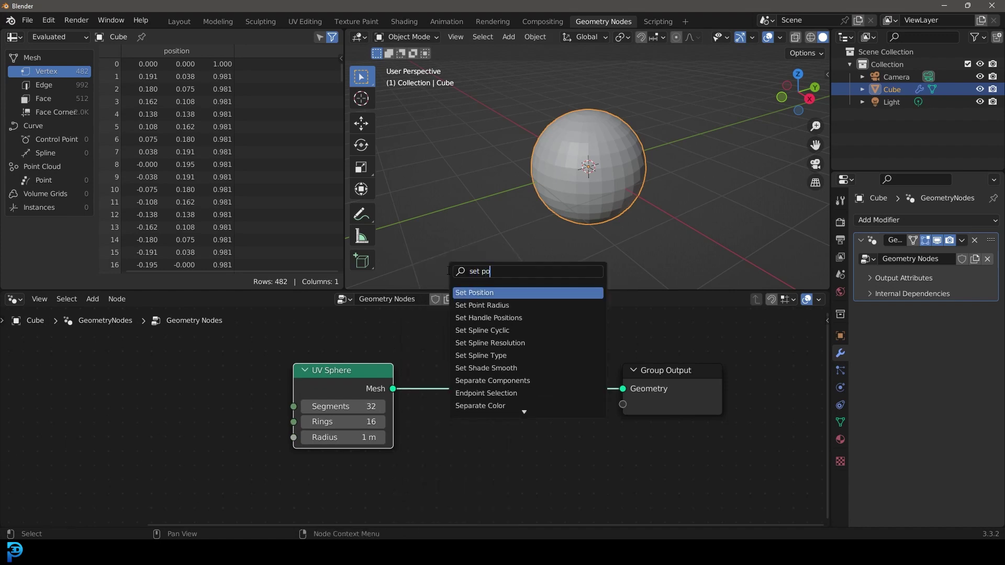
pyautogui.click(480, 292)
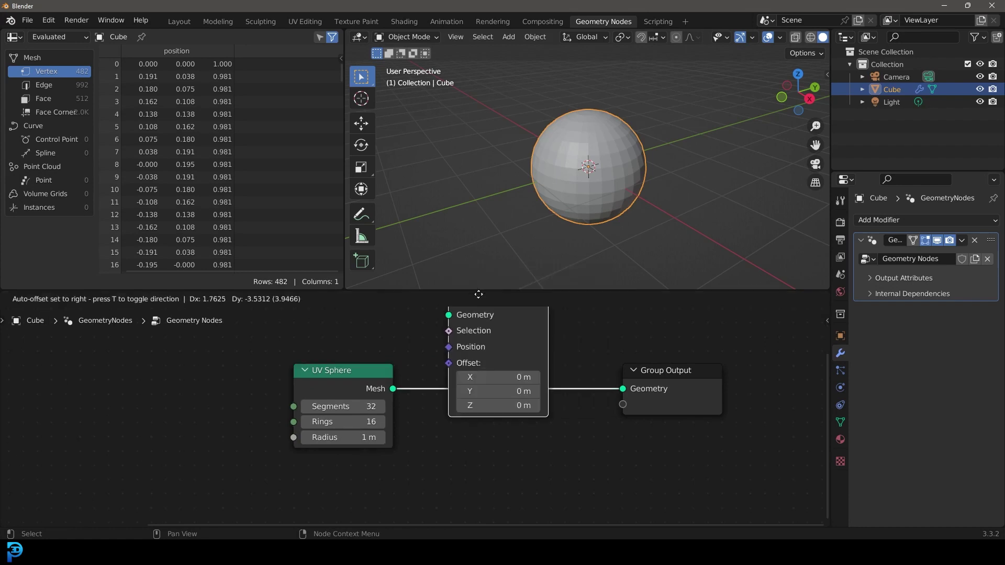
pyautogui.click(502, 366)
pyautogui.moveTo(502, 369); pyautogui.dragTo(541, 376, button='middle')
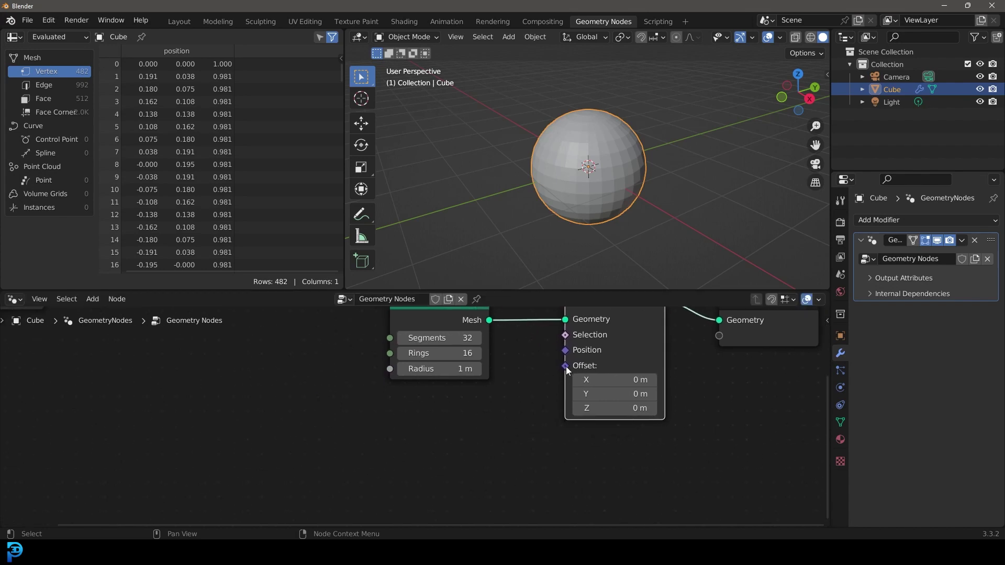
# - Feed a Noise Texture's Fac into Set Position's Offset
pyautogui.moveTo(565, 365)
pyautogui.mouseDown()
pyautogui.moveTo(544, 399)
pyautogui.moveTo(555, 370)
pyautogui.mouseUp()
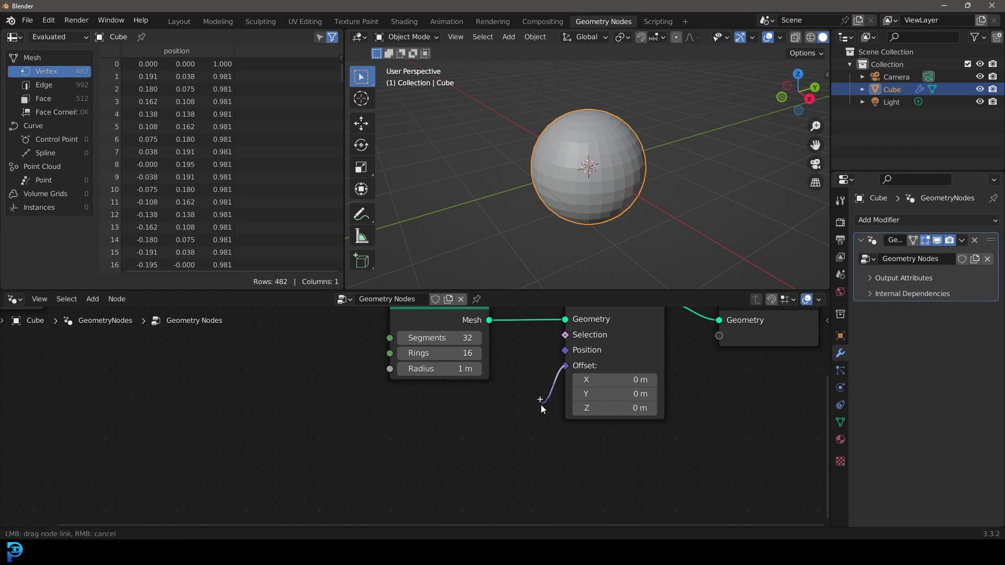
pyautogui.moveTo(541, 404); pyautogui.dragTo(471, 435)
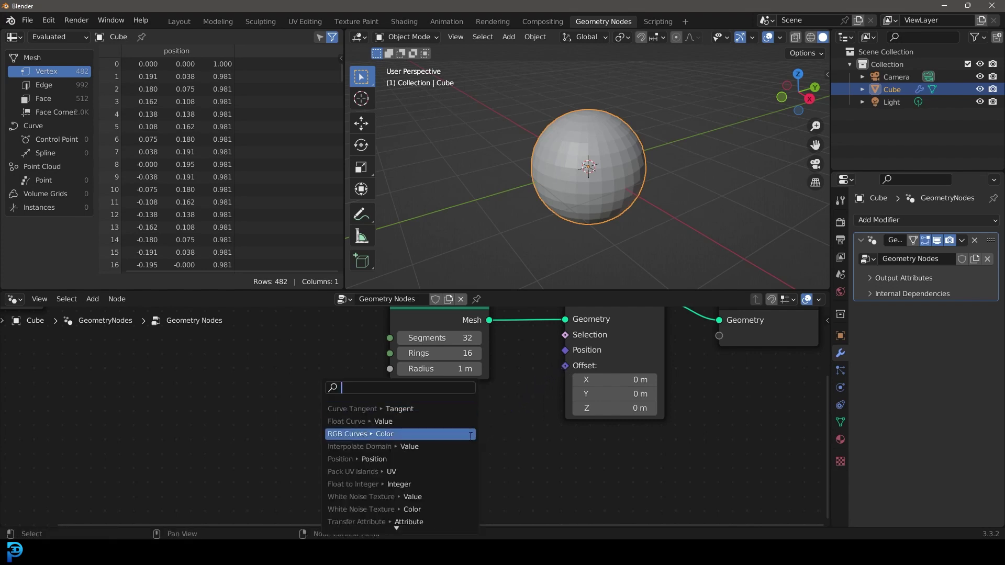
pyautogui.write('nois')
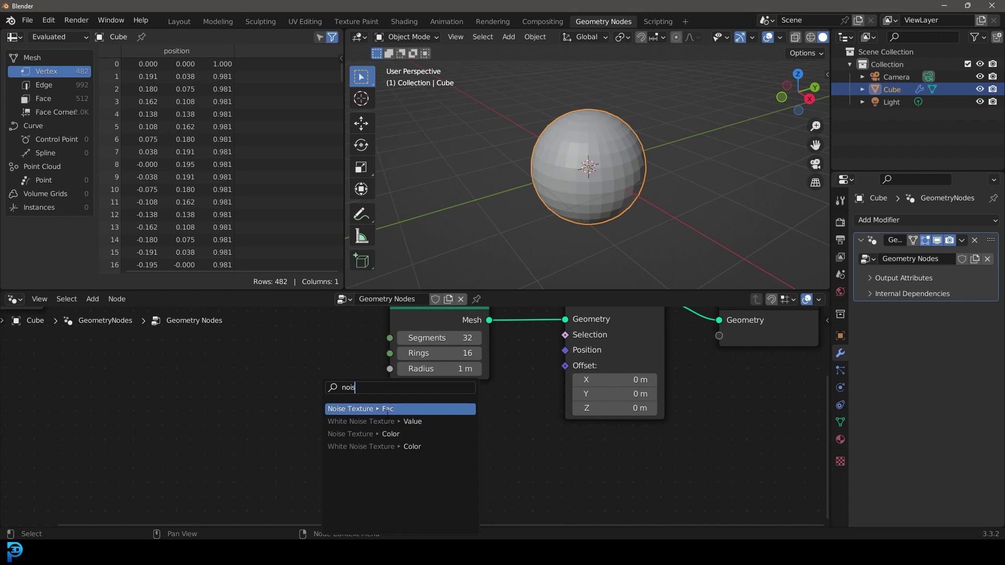
pyautogui.press('Return')
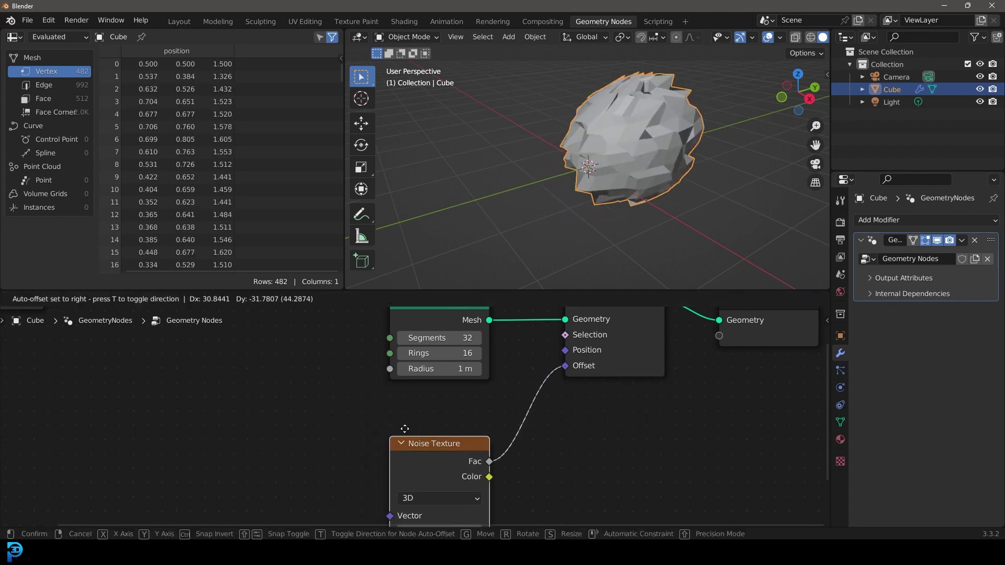
pyautogui.click(411, 369)
pyautogui.scroll(-3, 601, 147)
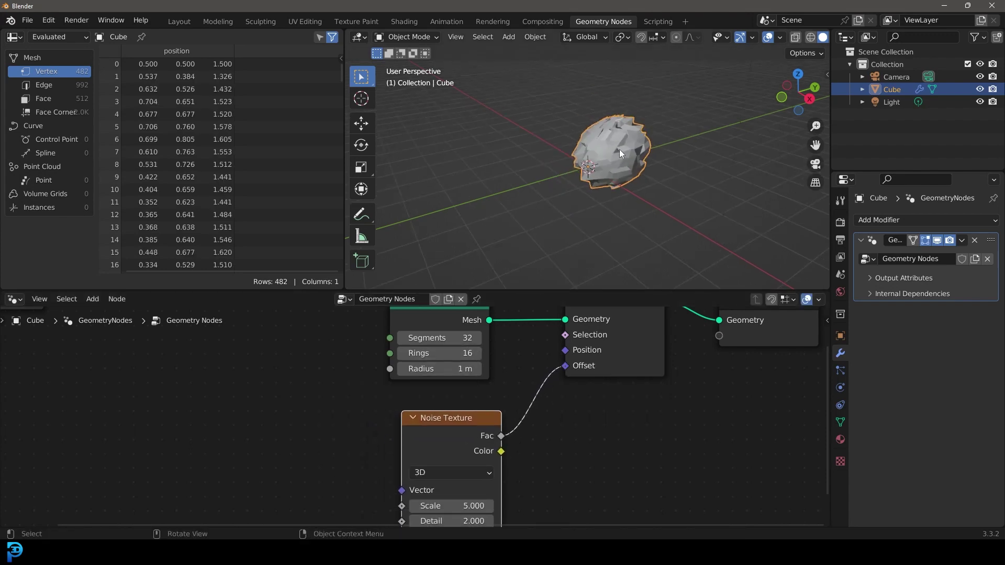
# - Inspect the lumpy sphere from the front and at angles, repositioning the Noise Texture node
pyautogui.moveTo(615, 183); pyautogui.dragTo(621, 196, button='middle')
pyautogui.scroll(2, 619, 197)
pyautogui.moveTo(480, 492); pyautogui.dragTo(517, 437, button='middle')
pyautogui.moveTo(484, 369); pyautogui.dragTo(409, 387)
pyautogui.press('KP_1')
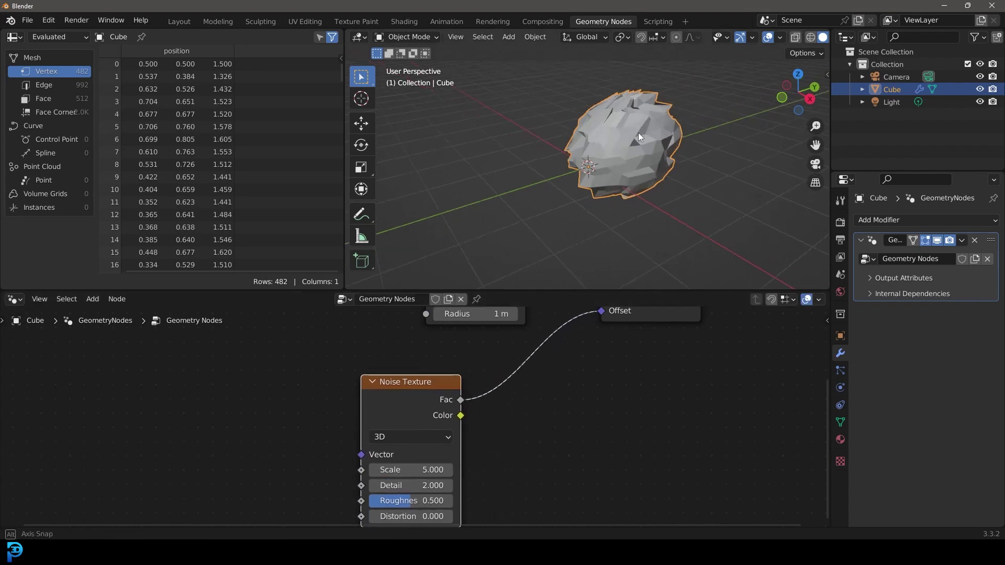
pyautogui.scroll(2, 670, 77)
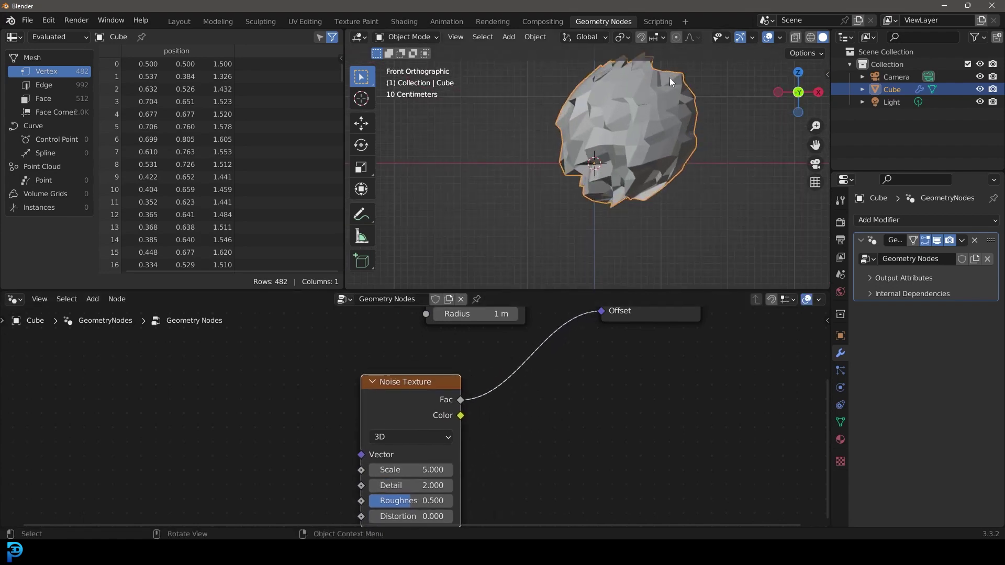
pyautogui.moveTo(629, 144); pyautogui.dragTo(603, 167, button='middle')
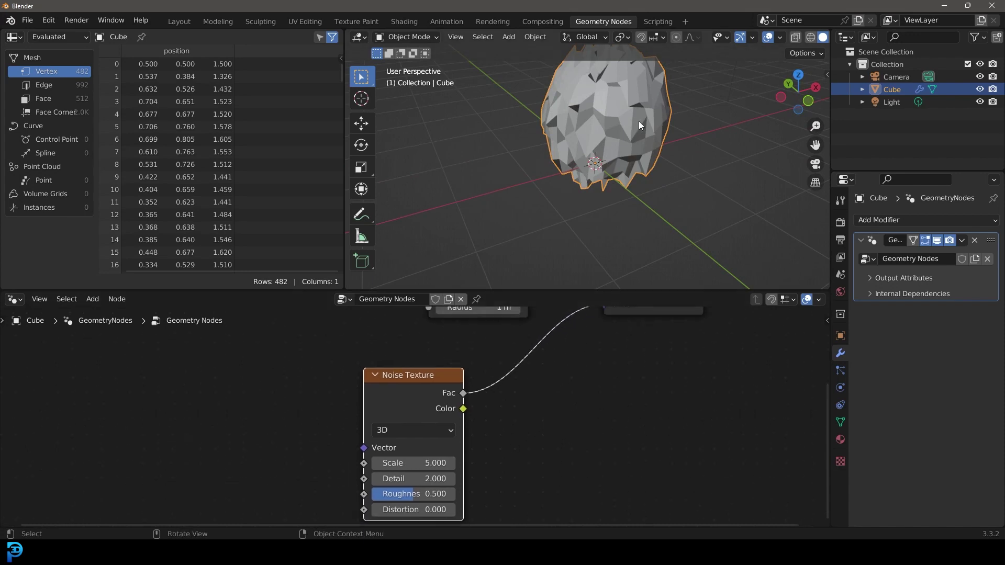
pyautogui.moveTo(638, 120); pyautogui.dragTo(611, 96, button='middle')
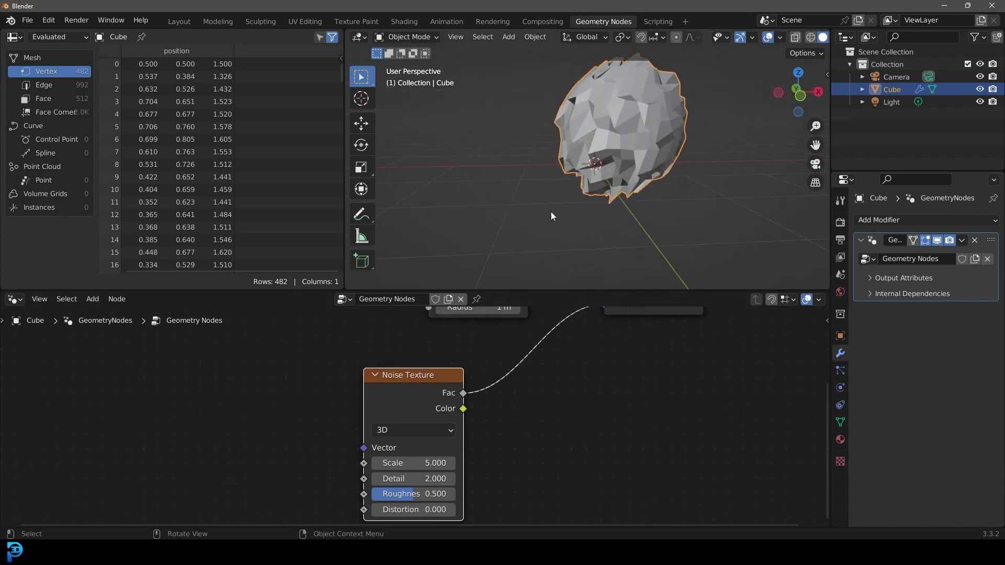
pyautogui.moveTo(538, 408); pyautogui.dragTo(526, 431, button='middle')
pyautogui.scroll(1, 526, 432)
# - Insert a Vector Math node on the Fac-to-Offset link
pyautogui.hotkey('shift', 'a')
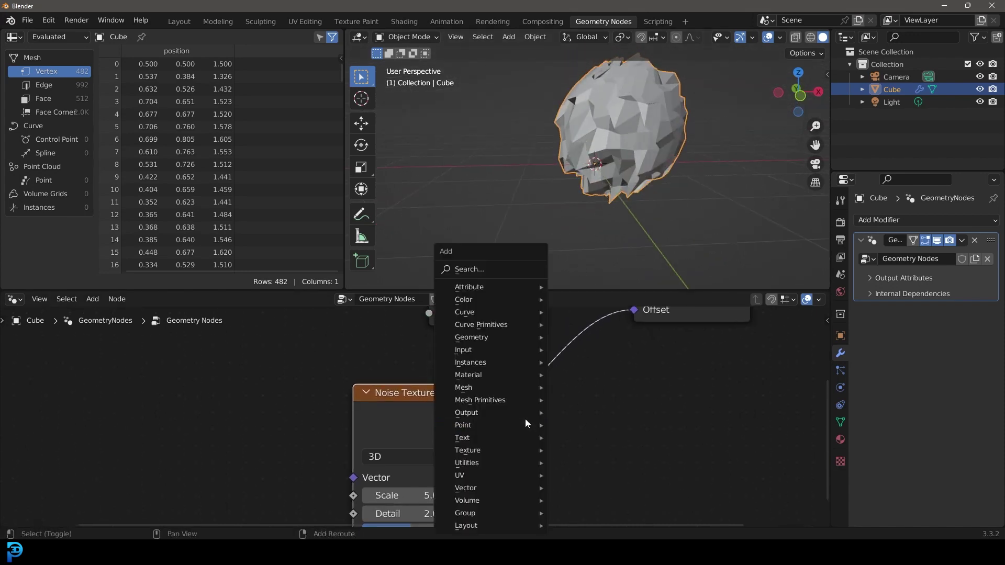
pyautogui.click(484, 269)
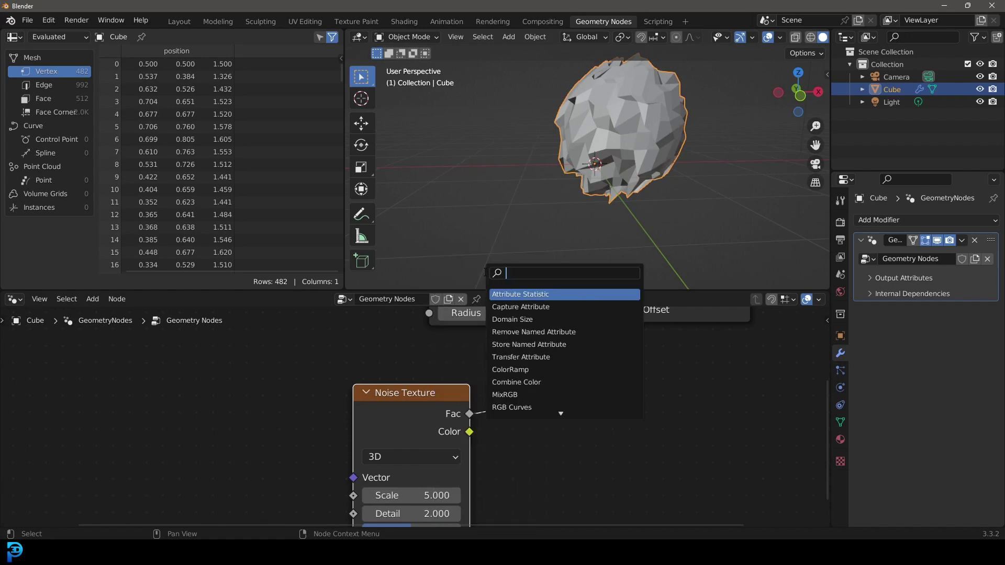
pyautogui.write('vect')
pyautogui.press('Down')
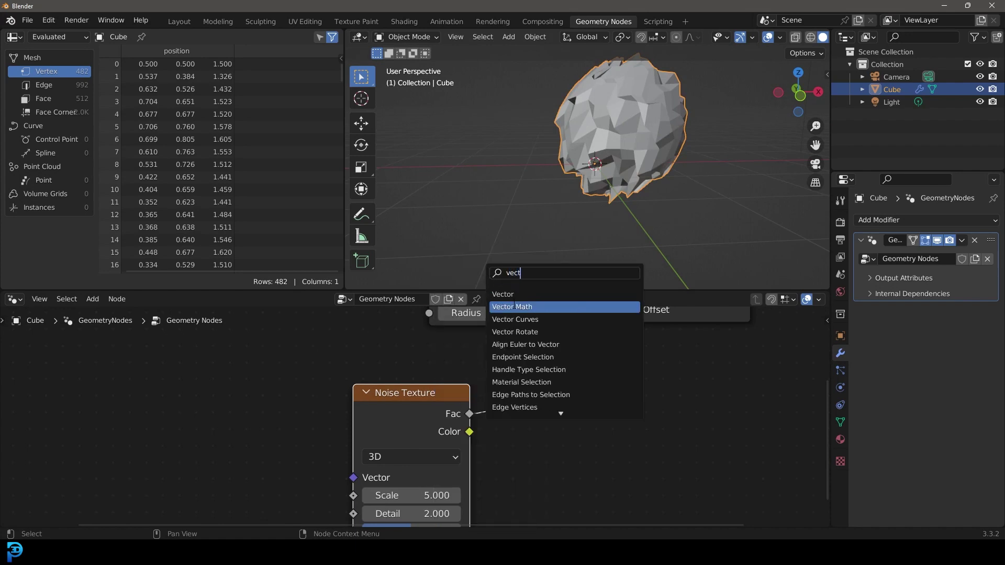
pyautogui.press('Return')
pyautogui.click(526, 362)
pyautogui.scroll(-2, 534, 363)
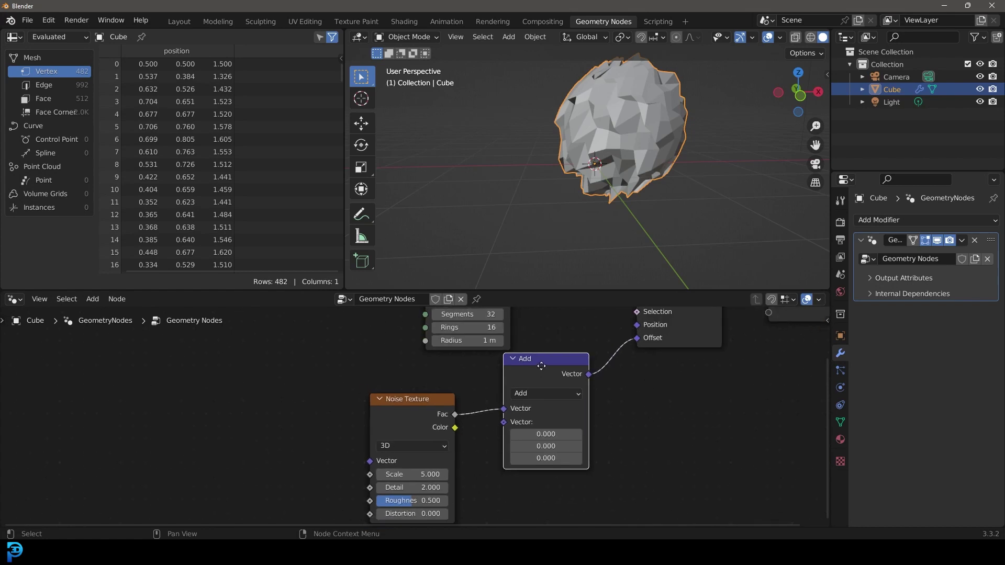
# - Set the Vector Math node to Subtract 0.5 on every axis and check the recentred mesh
pyautogui.click(533, 401)
pyautogui.click(532, 374)
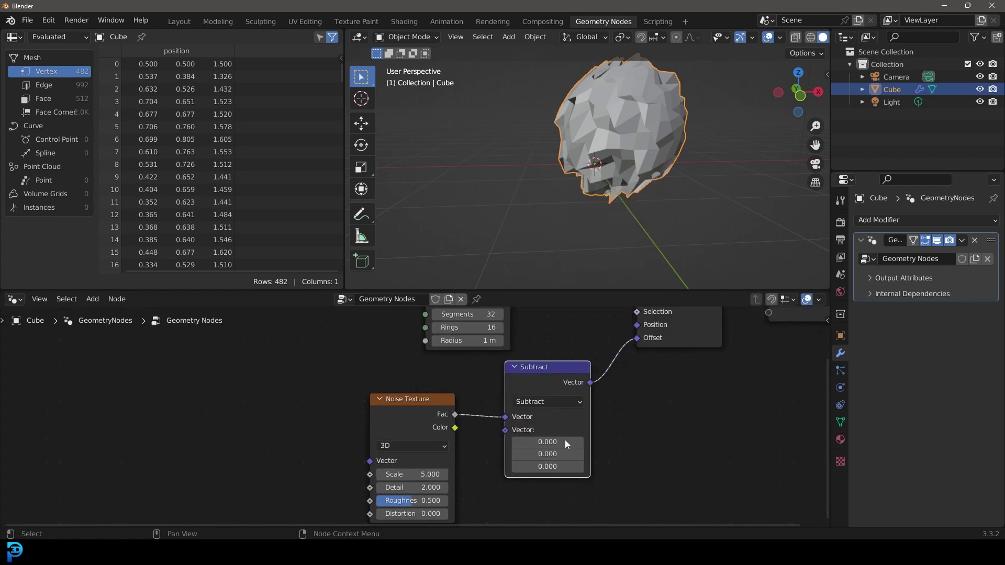
pyautogui.scroll(2, 564, 440)
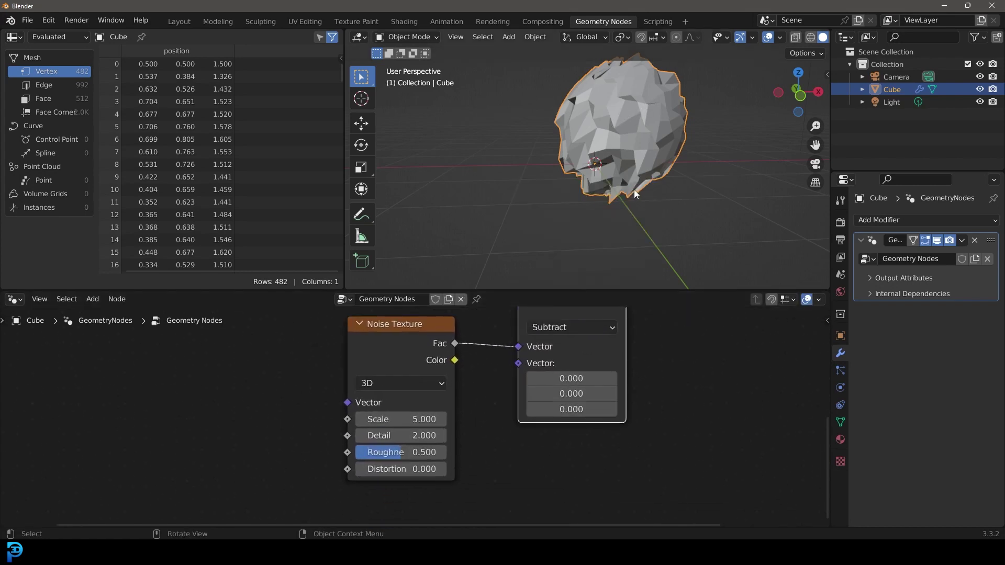
pyautogui.click(567, 378)
pyautogui.write(',5')
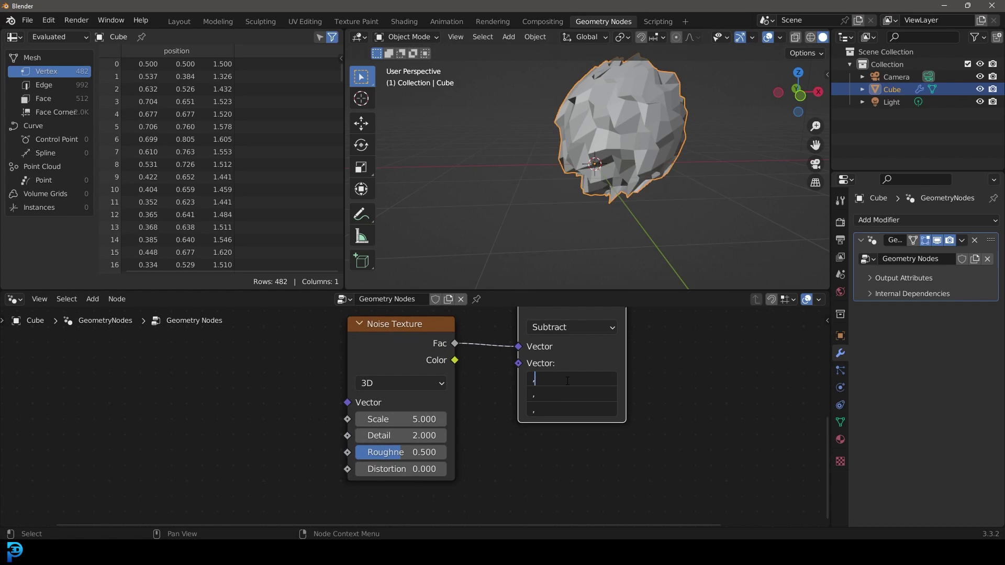
pyautogui.press('Return')
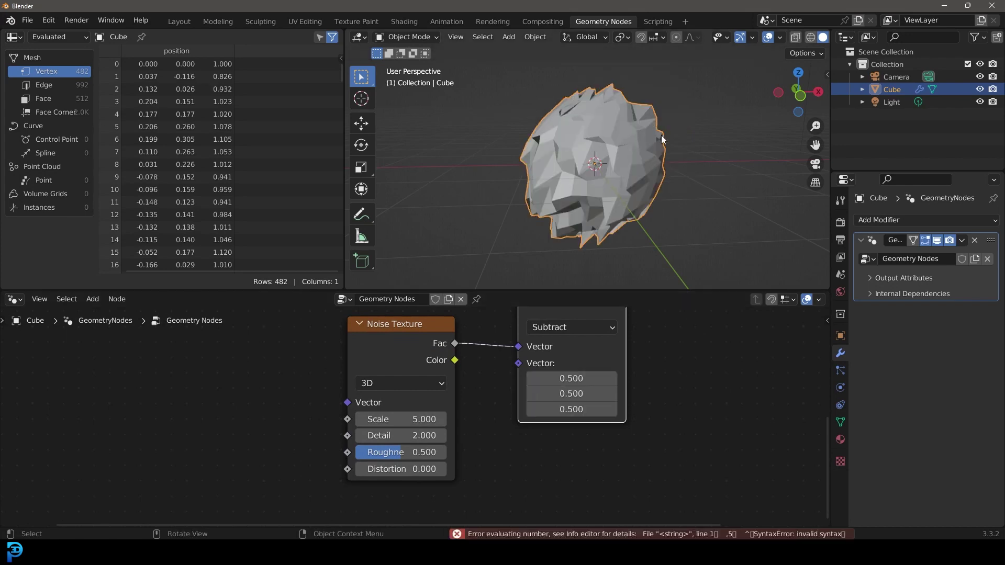
pyautogui.moveTo(661, 135)
pyautogui.mouseDown(button='middle')
pyautogui.moveTo(558, 107)
pyautogui.moveTo(633, 139)
pyautogui.moveTo(663, 136)
pyautogui.mouseUp(button='middle')
pyautogui.scroll(-5, 539, 335)
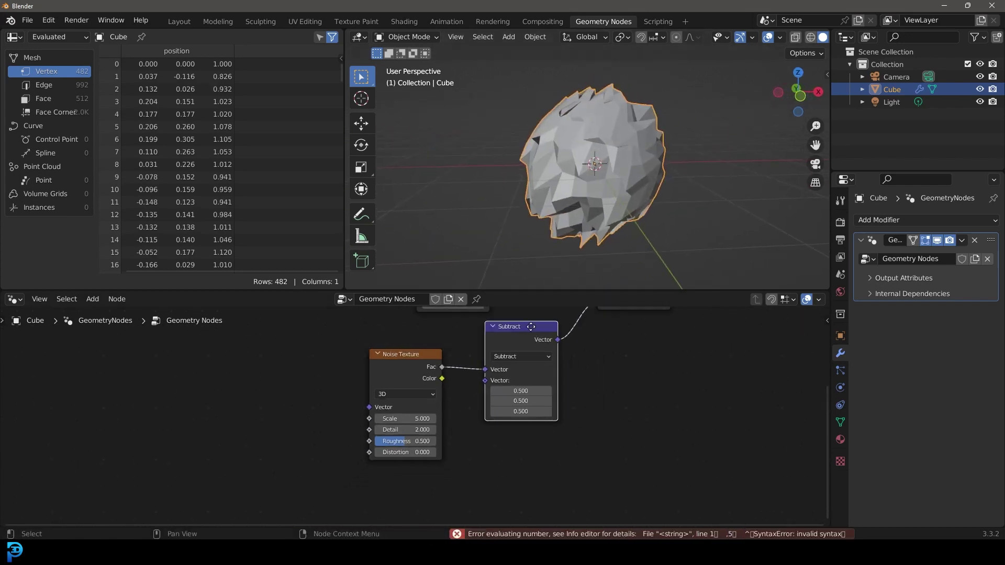
pyautogui.moveTo(531, 327); pyautogui.dragTo(523, 366, button='middle')
pyautogui.scroll(1, 627, 343)
# - Move the Subtract and Noise Texture nodes left to make room in the chain
pyautogui.moveTo(635, 341); pyautogui.dragTo(621, 409, button='middle')
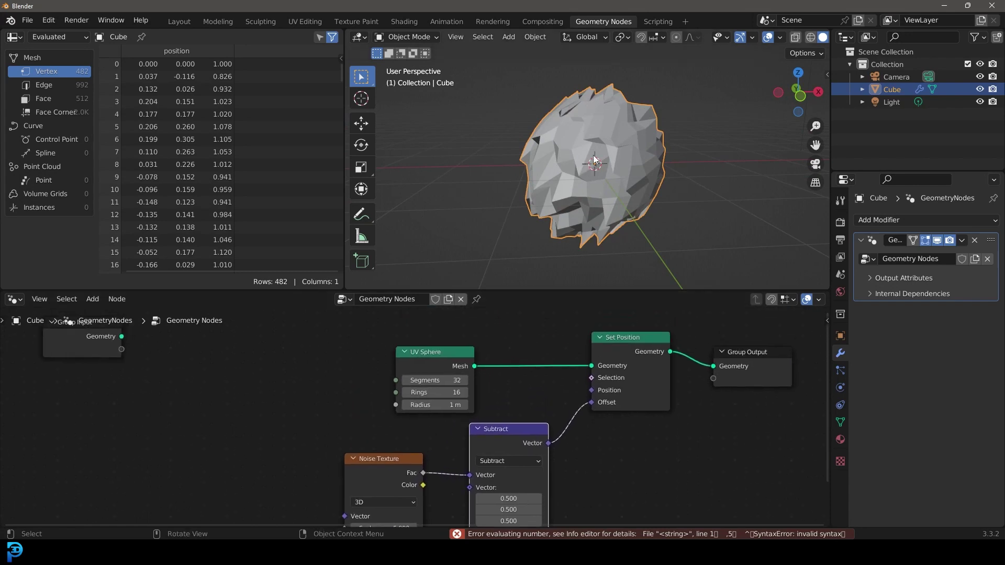
pyautogui.moveTo(509, 401); pyautogui.dragTo(533, 307, button='middle')
pyautogui.scroll(1, 528, 523)
pyautogui.moveTo(530, 332); pyautogui.dragTo(499, 337)
pyautogui.moveTo(397, 372); pyautogui.dragTo(375, 382)
pyautogui.moveTo(510, 345); pyautogui.dragTo(486, 355)
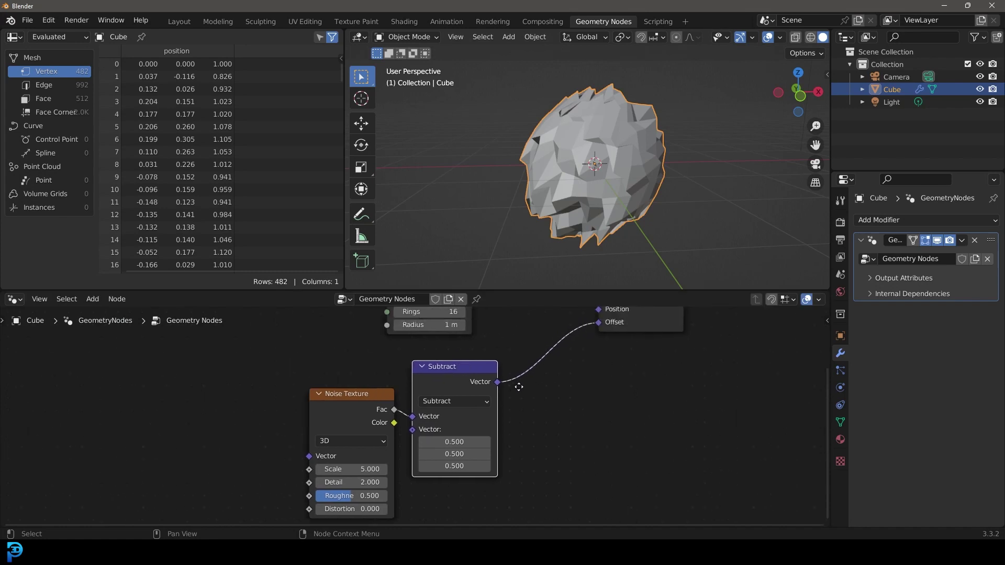
pyautogui.scroll(2, 463, 413)
# - Duplicate Subtract onto the Offset link as a Scale operation with factor 0.700
pyautogui.hotkey('shift', 'd')
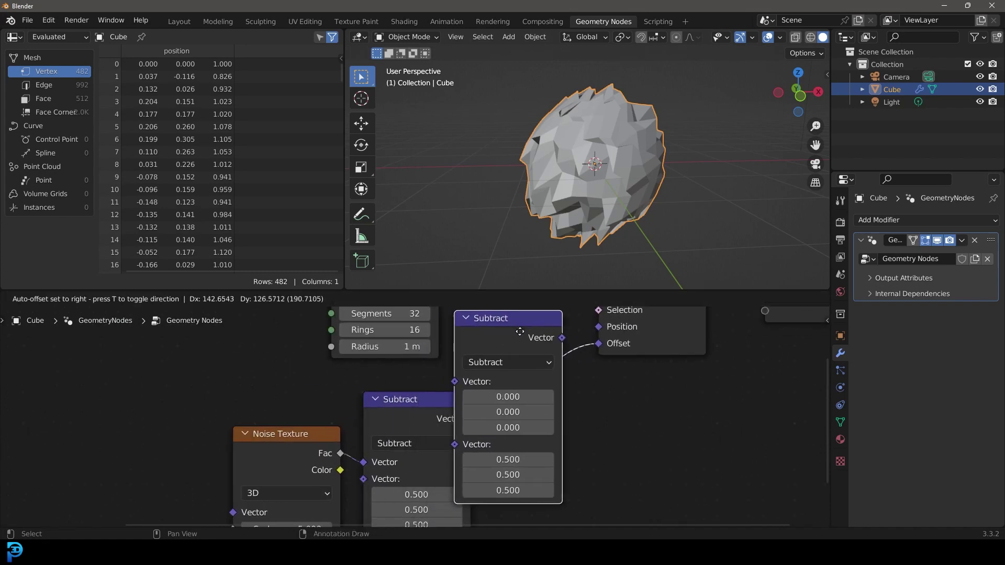
pyautogui.click(549, 341)
pyautogui.click(566, 367)
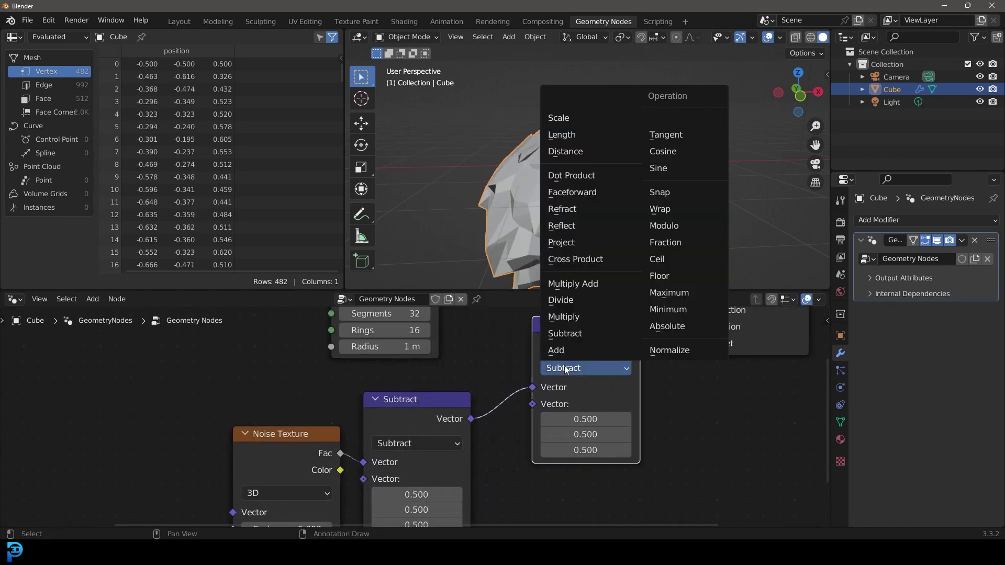
pyautogui.click(570, 118)
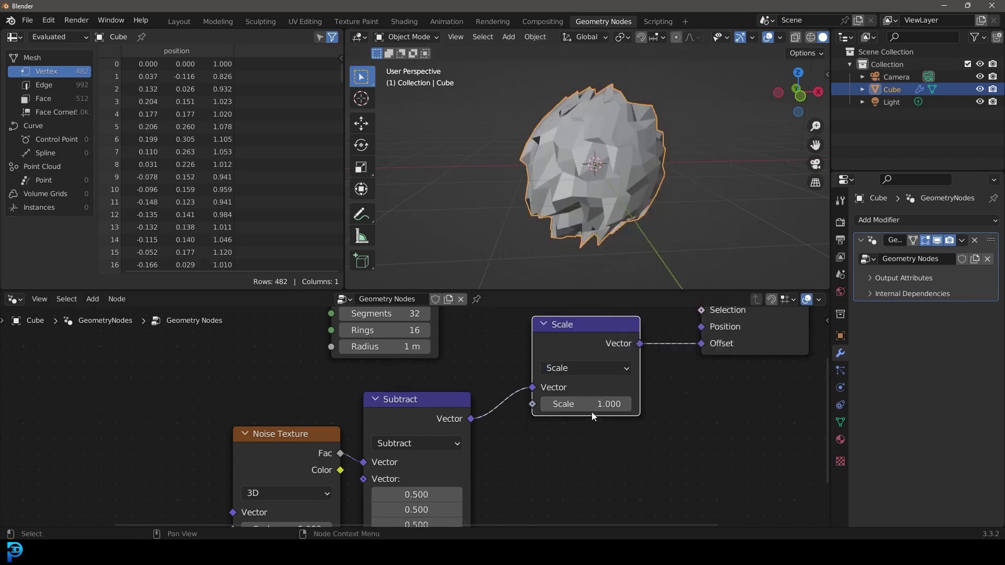
pyautogui.moveTo(591, 409)
pyautogui.mouseDown()
pyautogui.moveTo(518, 408)
pyautogui.moveTo(582, 408)
pyautogui.mouseUp()
pyautogui.scroll(-1, 523, 456)
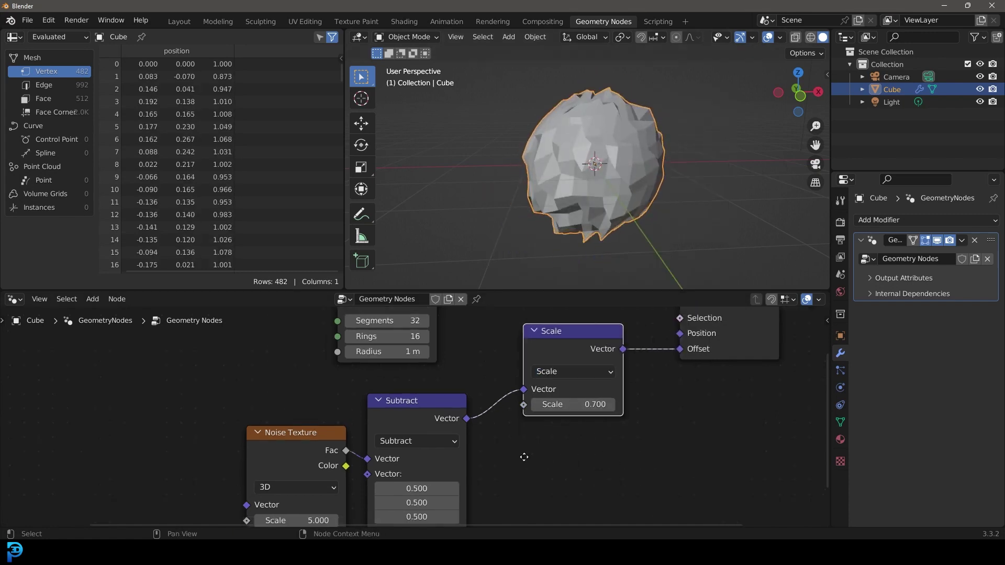
pyautogui.moveTo(524, 455); pyautogui.dragTo(651, 377, button='middle')
# - Set the Noise Texture Scale to 2 and inspect the smoother sphere
pyautogui.click(423, 439)
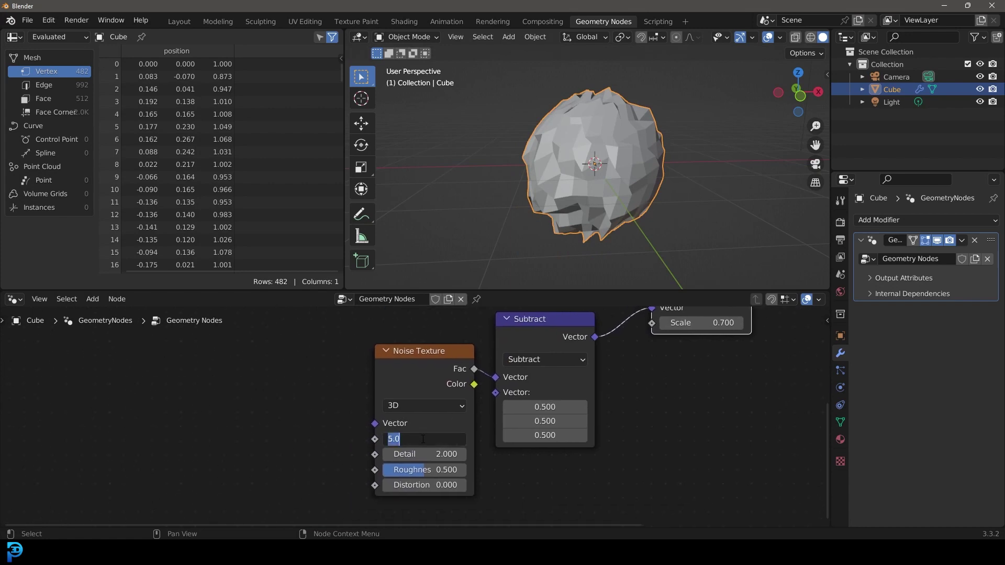
pyautogui.write('2')
pyautogui.press('Return')
pyautogui.moveTo(576, 183); pyautogui.dragTo(626, 260, button='middle')
pyautogui.scroll(-2, 612, 205)
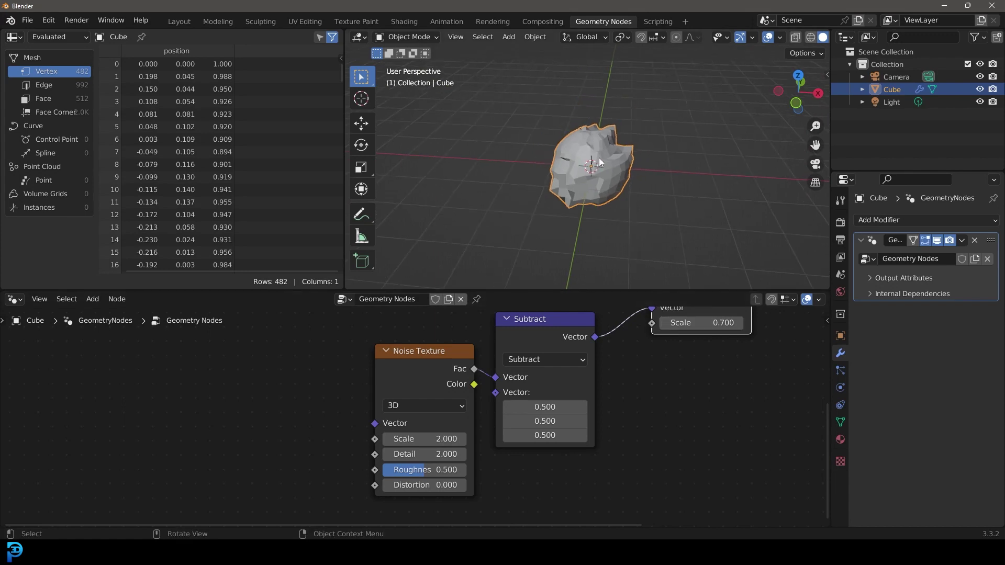
pyautogui.moveTo(605, 181); pyautogui.dragTo(546, 189, button='middle')
# - Play and stop the animation, then bring the noise nodes into view
pyautogui.press('space')
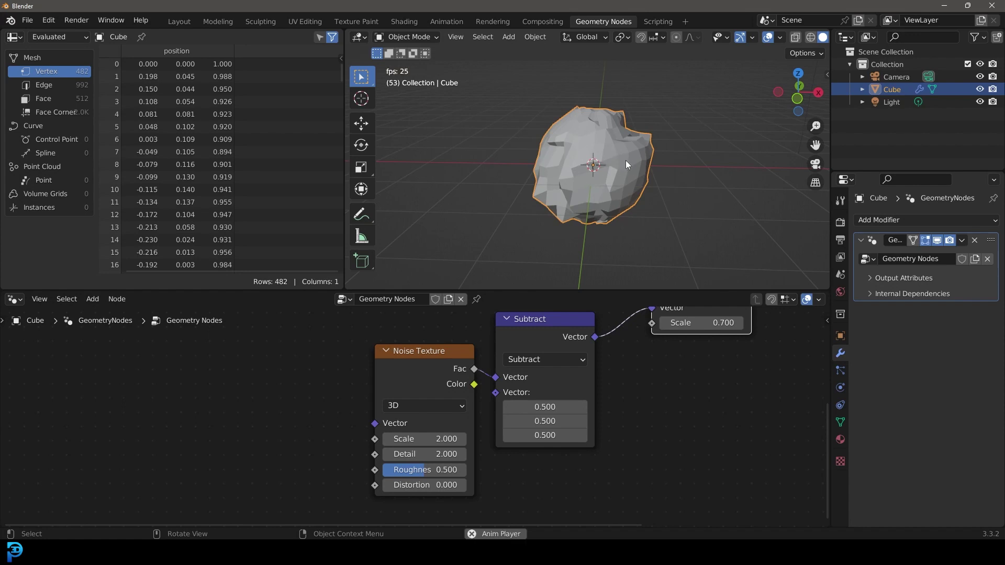
pyautogui.press('space')
pyautogui.scroll(-1, 419, 377)
pyautogui.moveTo(419, 376); pyautogui.dragTo(474, 389, button='middle')
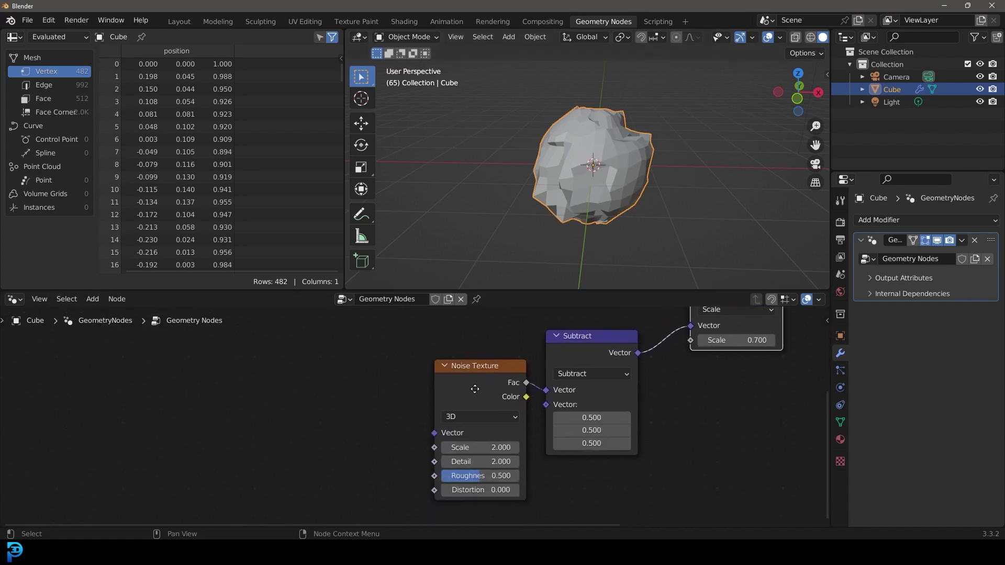
pyautogui.scroll(2, 475, 389)
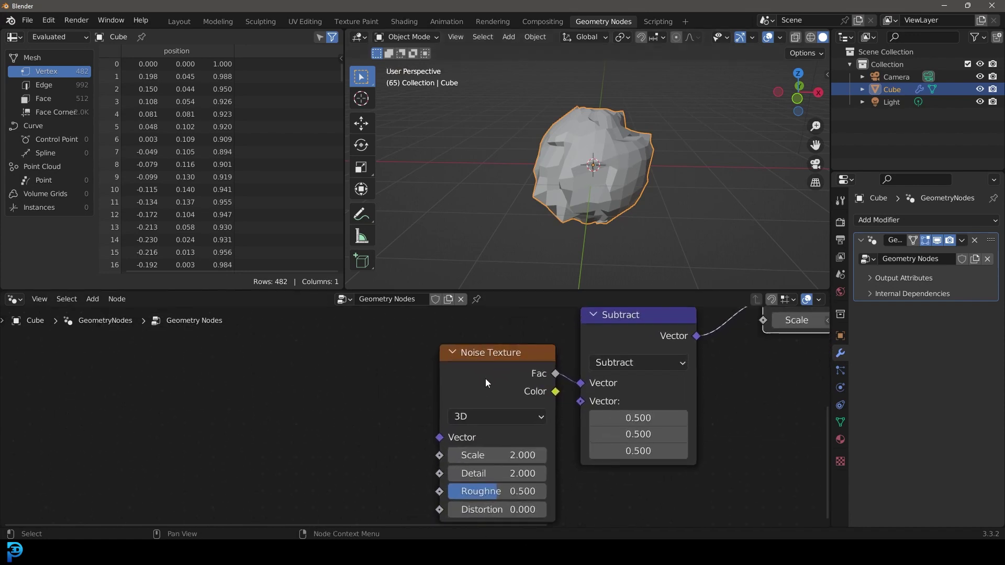
# - Switch the Noise Texture dimensions to 4D, try 3D, then return to 4D
pyautogui.click(481, 419)
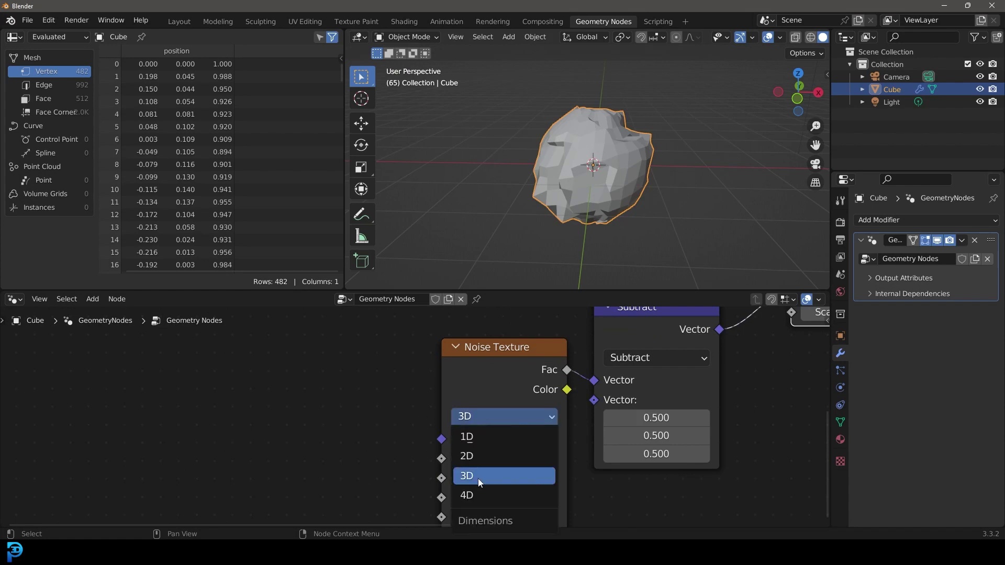
pyautogui.click(476, 497)
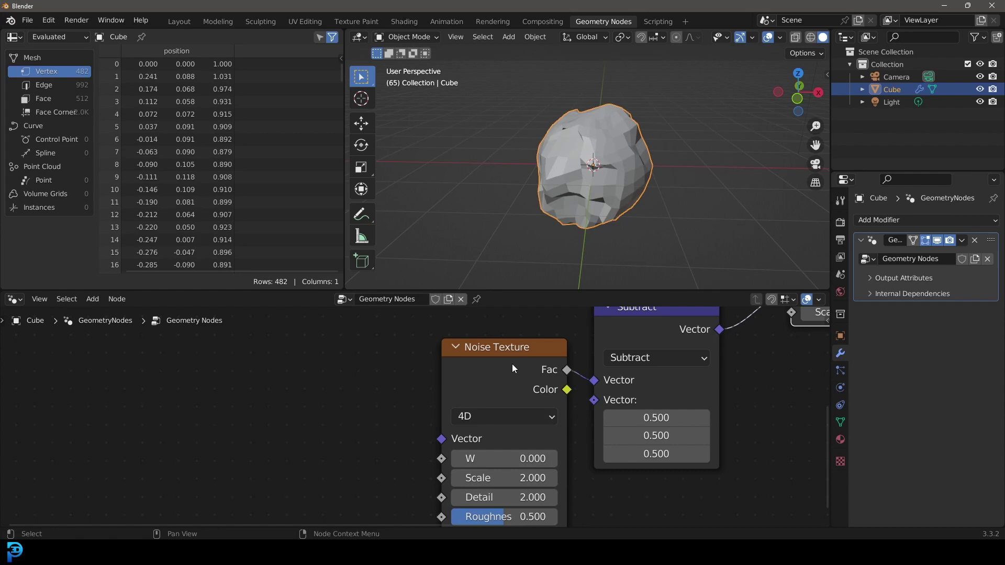
pyautogui.click(463, 417)
pyautogui.click(476, 475)
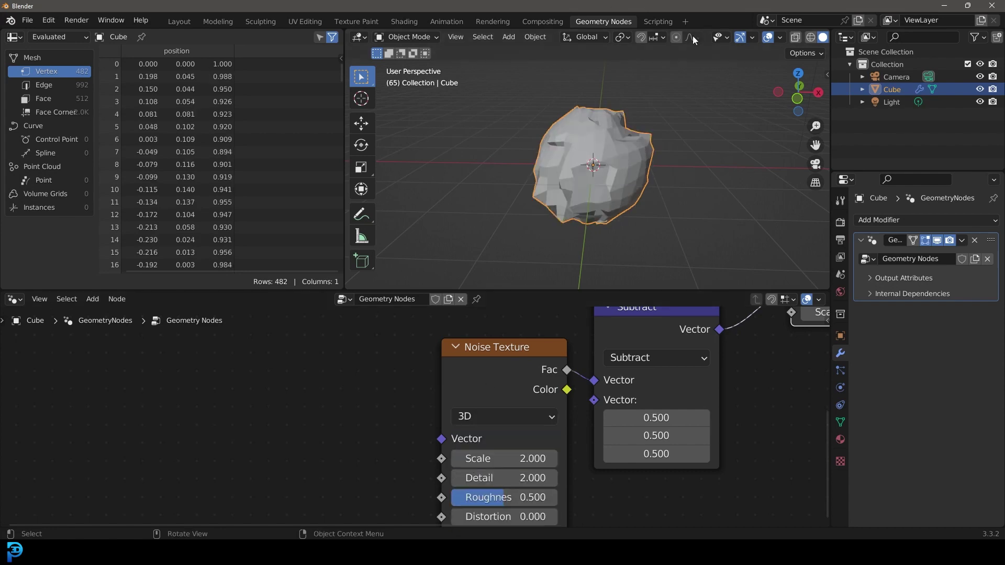
pyautogui.click(467, 414)
pyautogui.click(475, 495)
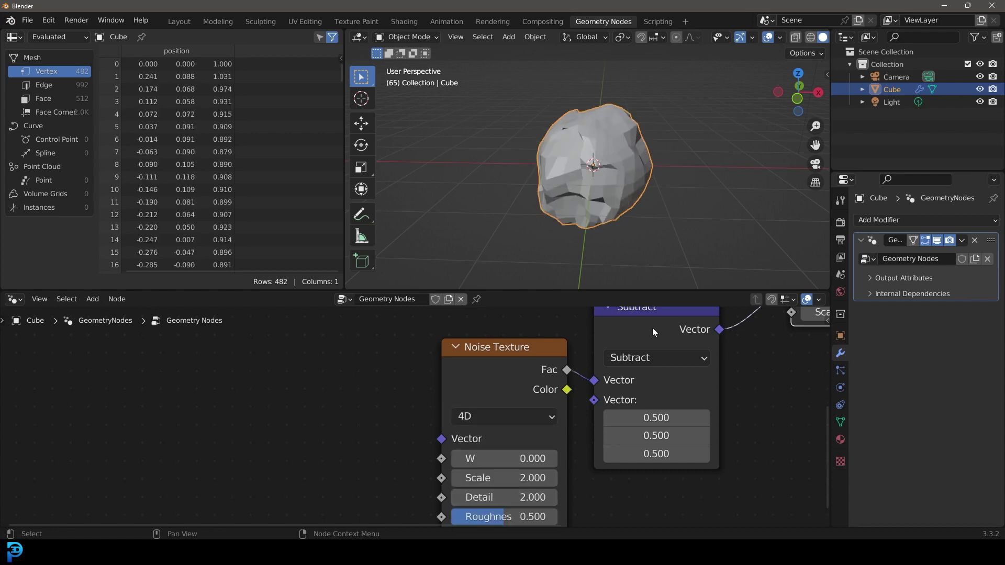
# - Centre the view on the Noise Texture's W input and drag a new link from it
pyautogui.moveTo(522, 393); pyautogui.dragTo(581, 308, button='middle')
pyautogui.scroll(1, 510, 371)
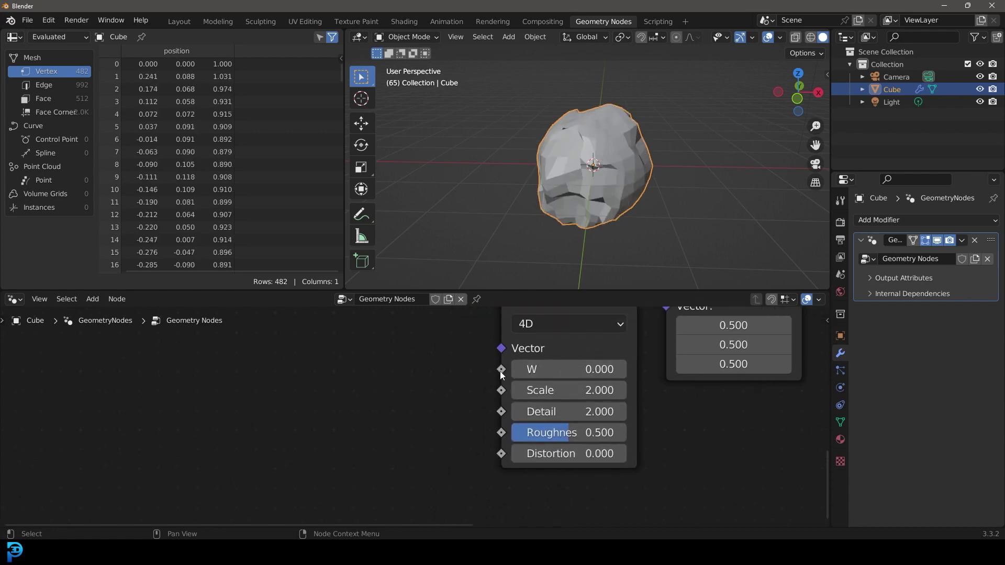
pyautogui.moveTo(438, 377); pyautogui.dragTo(480, 407, button='middle')
pyautogui.scroll(1, 480, 407)
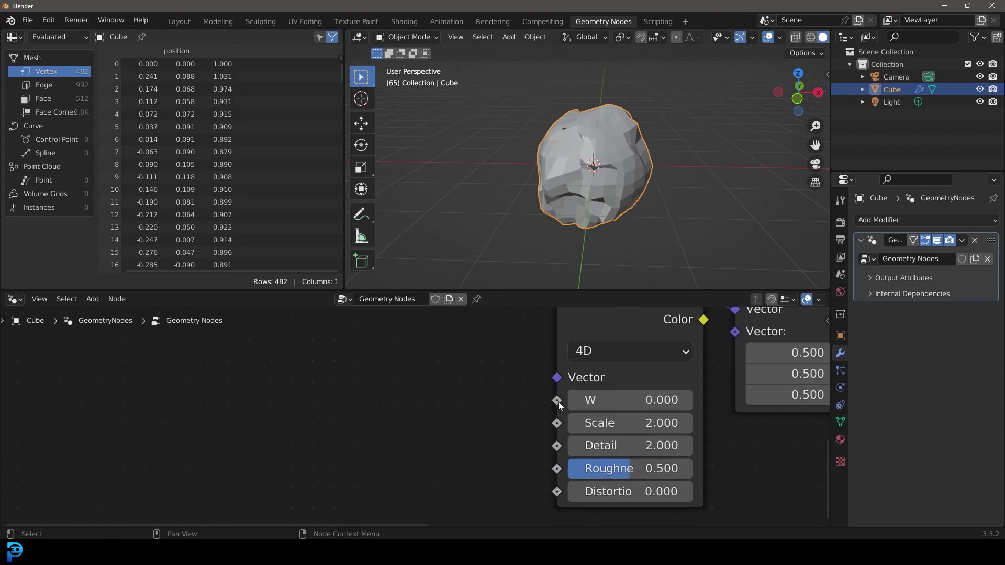
pyautogui.moveTo(557, 401); pyautogui.dragTo(448, 413)
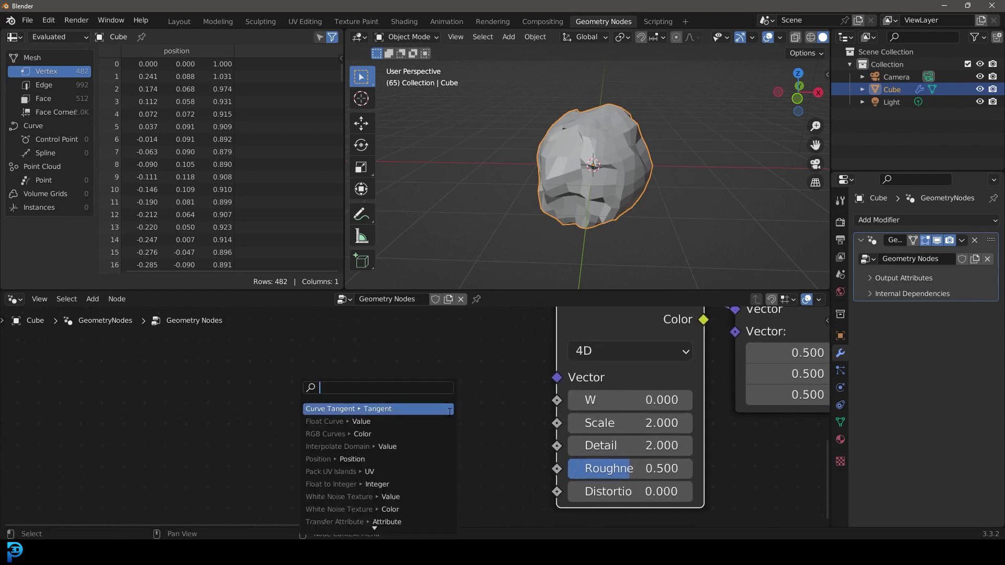
# - Add a Scene Time node feeding W via Seconds rather than Frame, previewing playback
pyautogui.write('time')
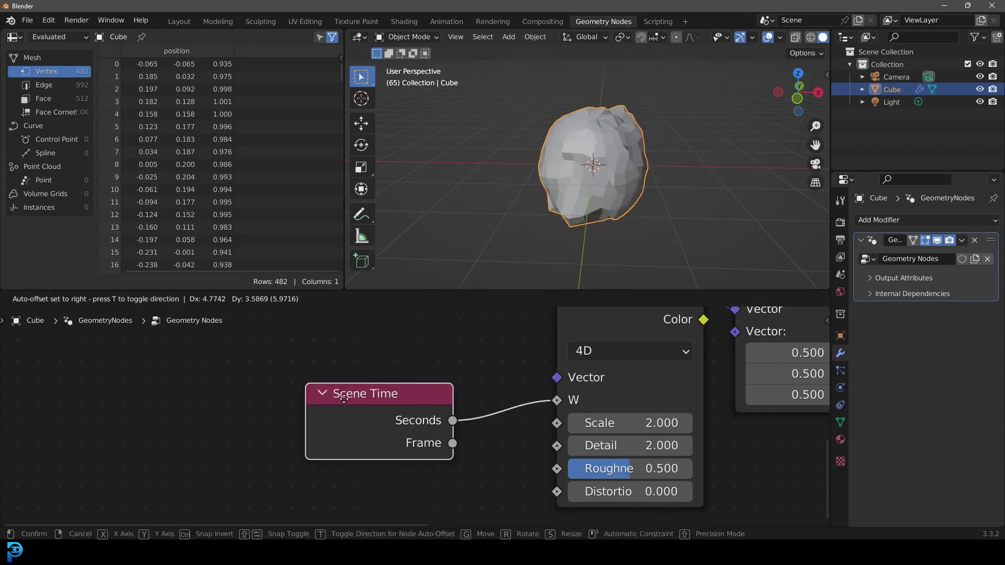
pyautogui.moveTo(344, 399); pyautogui.dragTo(336, 389)
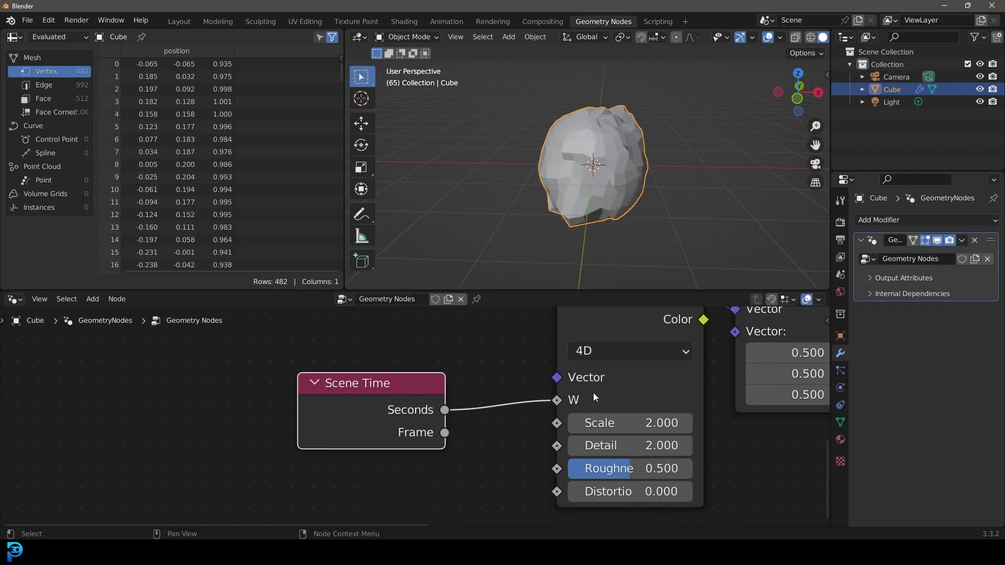
pyautogui.moveTo(593, 393)
pyautogui.press('space')
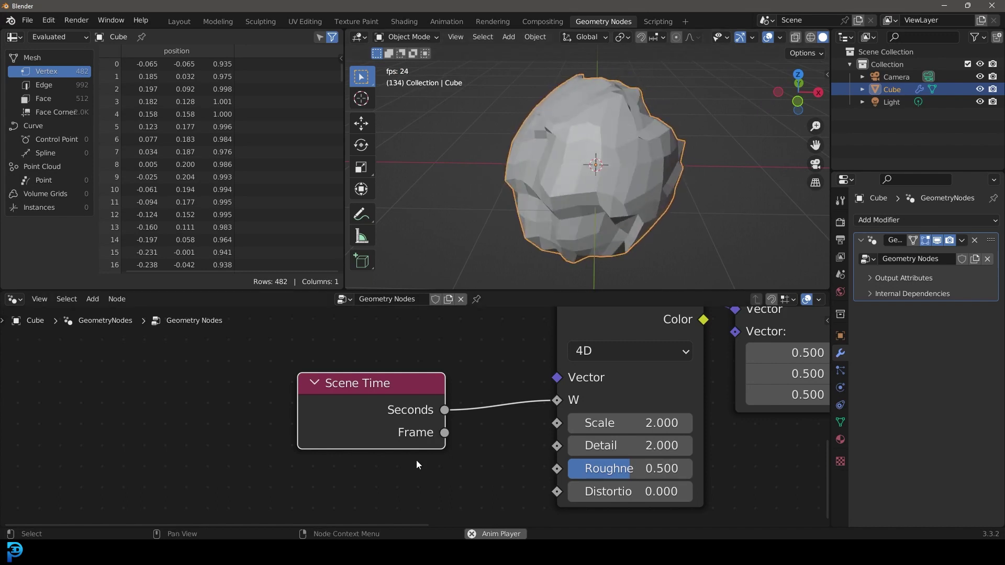
pyautogui.moveTo(444, 432); pyautogui.dragTo(556, 400)
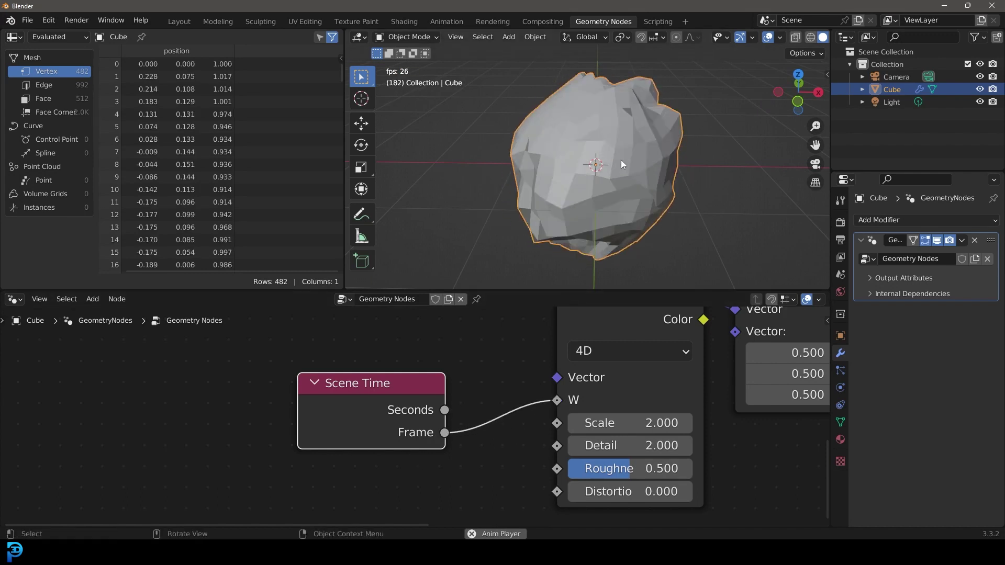
pyautogui.moveTo(444, 409); pyautogui.dragTo(548, 397)
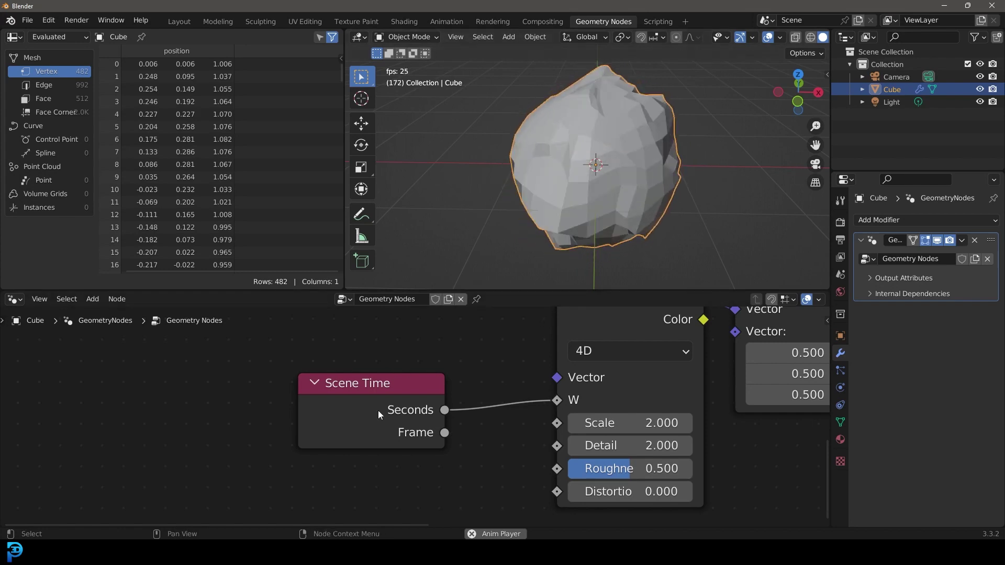
pyautogui.moveTo(378, 410); pyautogui.dragTo(309, 408)
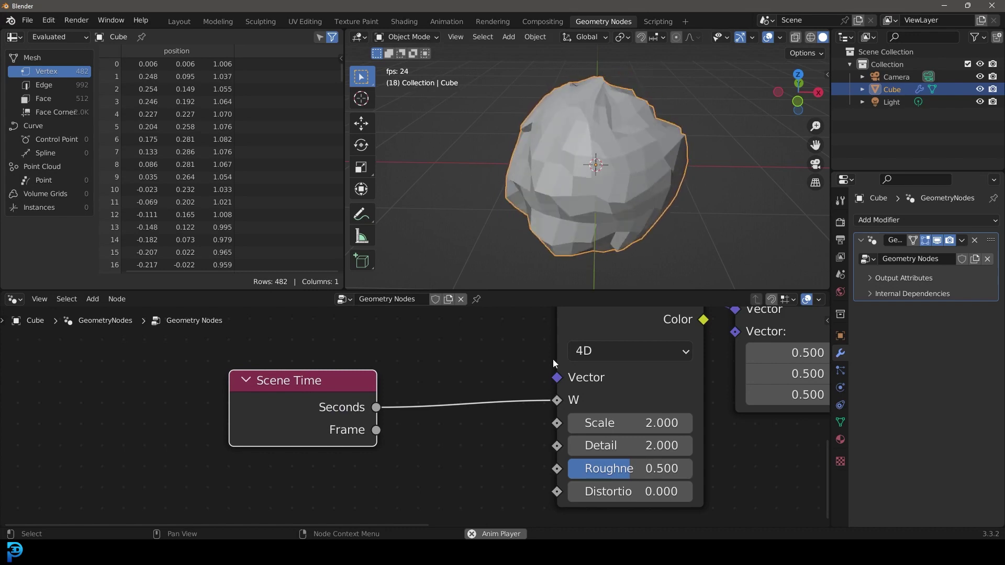
# - Search the add-node menu for a 'math' node
pyautogui.hotkey('shift', 'a')
pyautogui.click(377, 268)
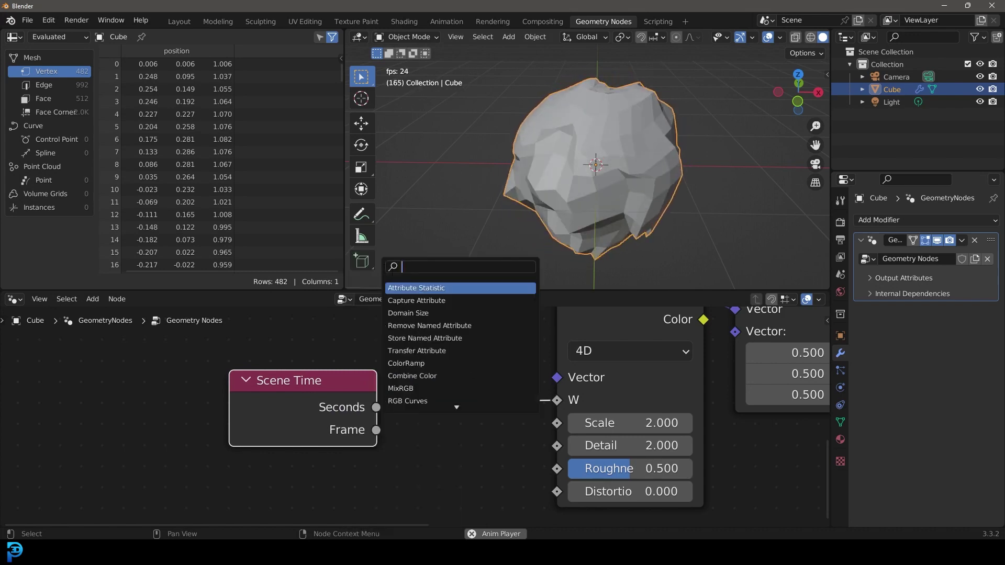
pyautogui.write('math')
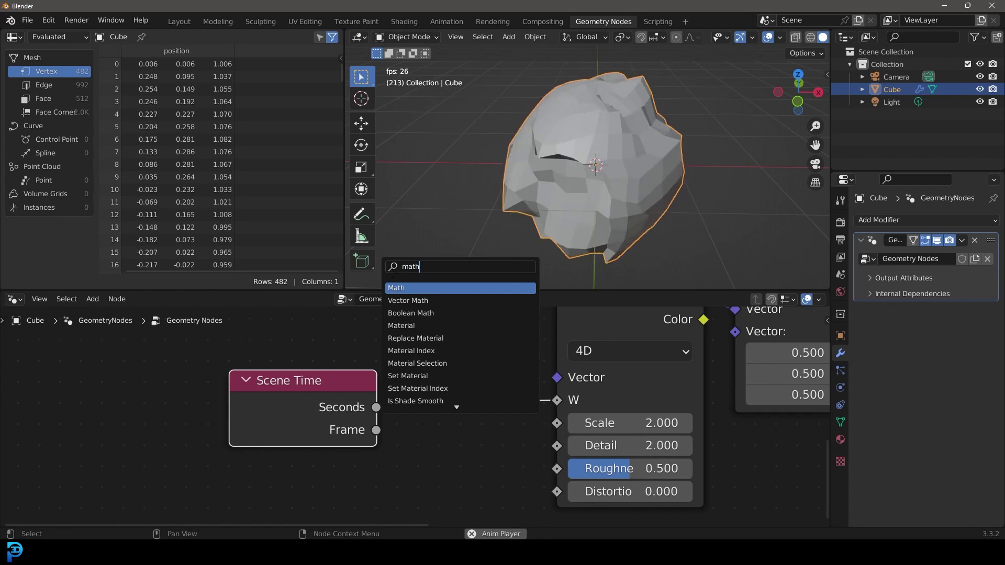
# - Insert a Math node on the Seconds→W link and set its operation to Multiply
pyautogui.click(405, 288)
pyautogui.click(478, 372)
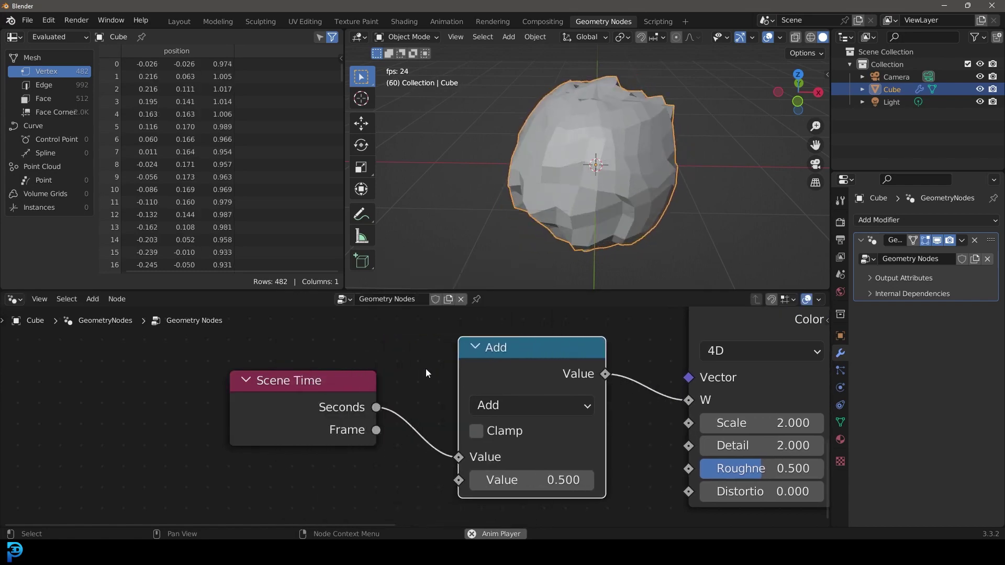
pyautogui.scroll(-2, 502, 392)
pyautogui.click(510, 409)
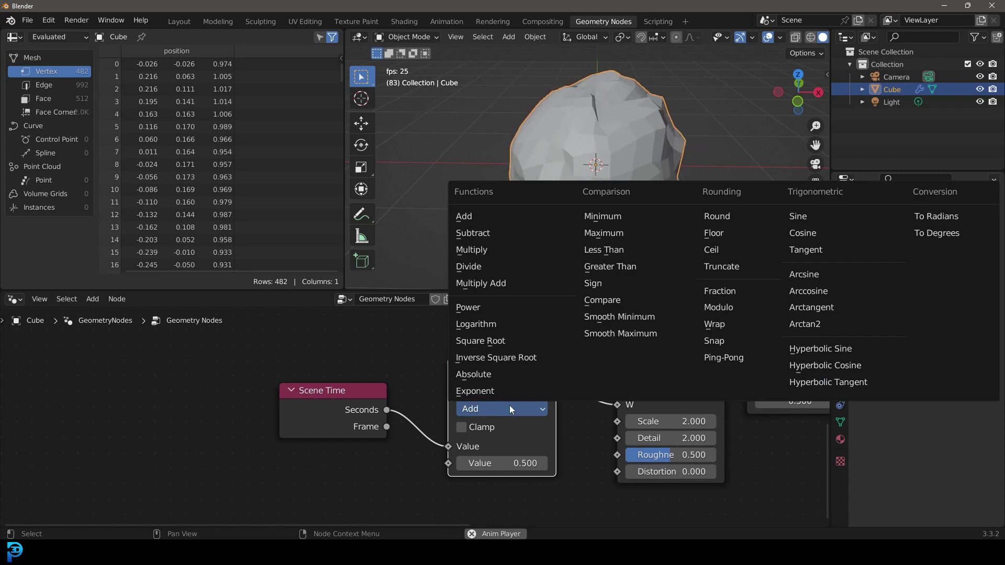
pyautogui.click(491, 252)
pyautogui.scroll(3, 478, 401)
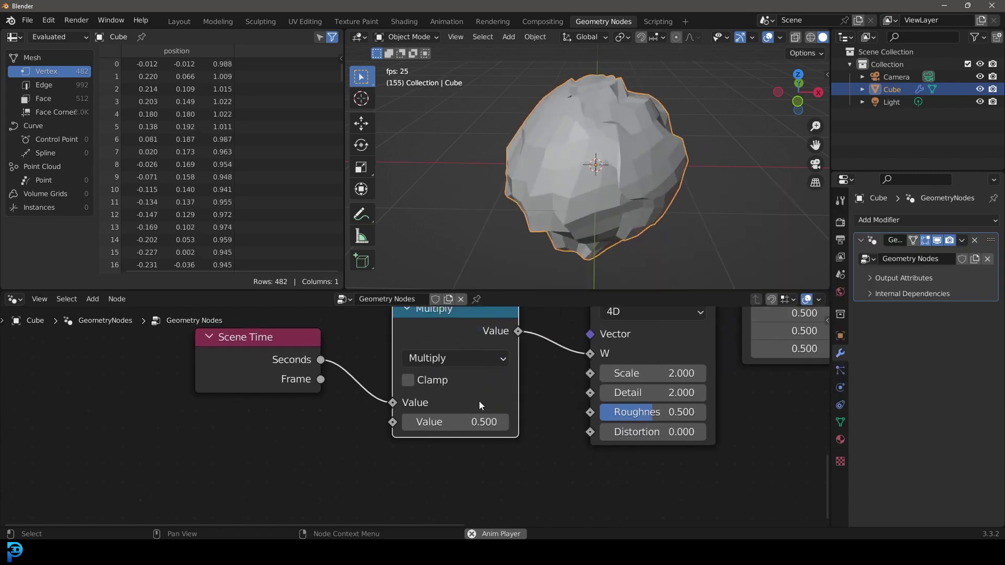
# - Try multiplier values 0.1 and 1, moving the Scene Time node down-left
pyautogui.doubleClick(472, 419)
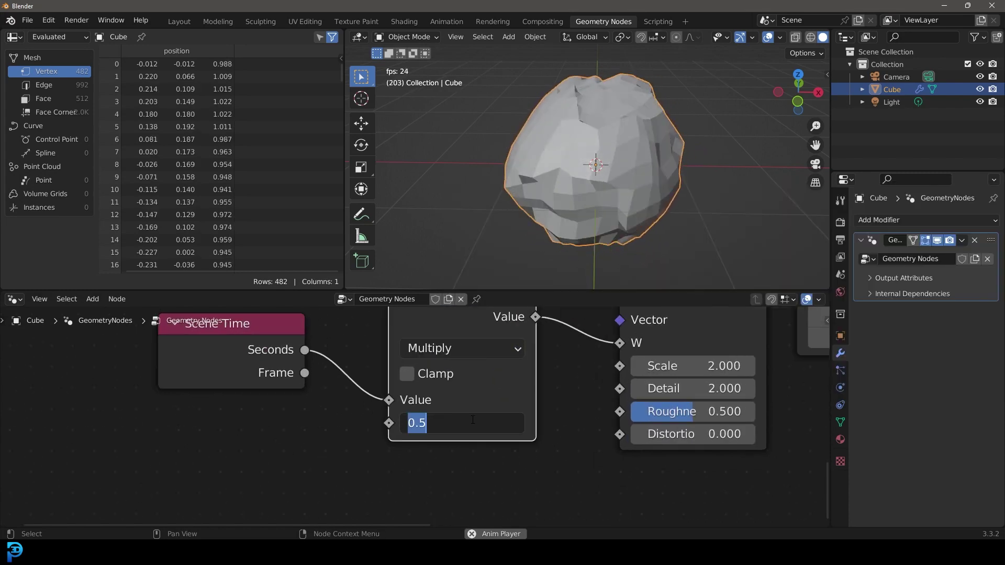
pyautogui.write('0.1')
pyautogui.press('Return')
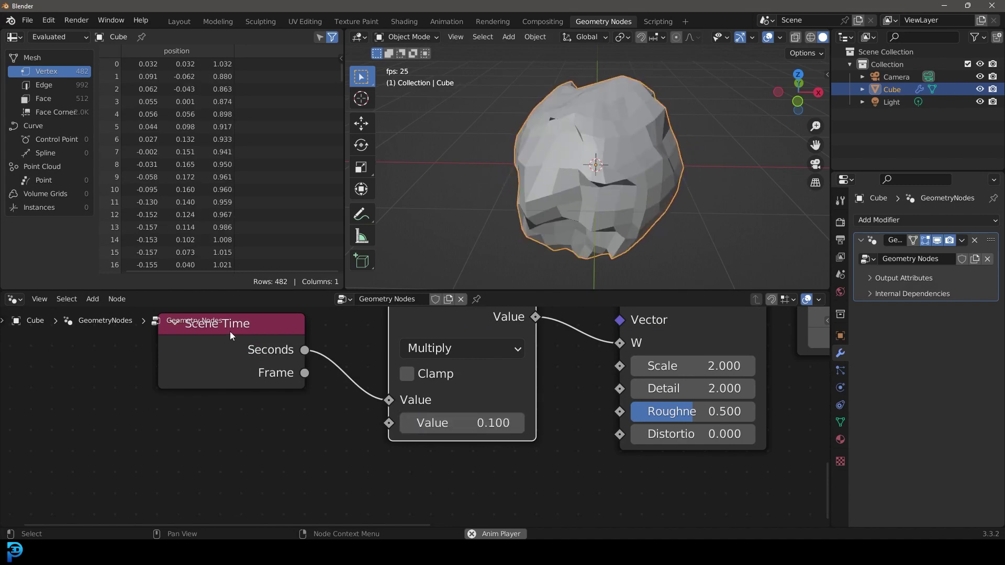
pyautogui.moveTo(285, 367); pyautogui.dragTo(279, 414)
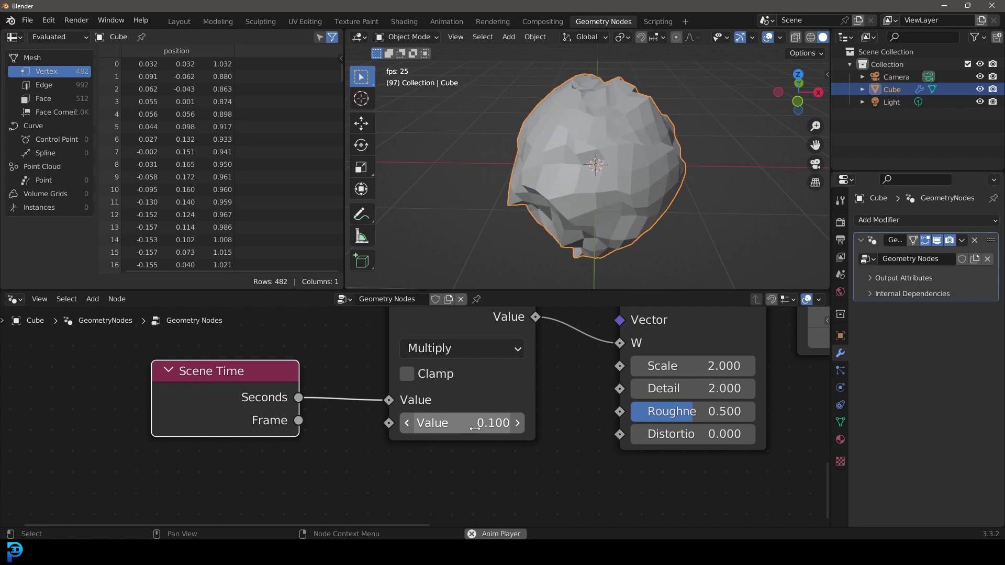
pyautogui.scroll(2, 622, 142)
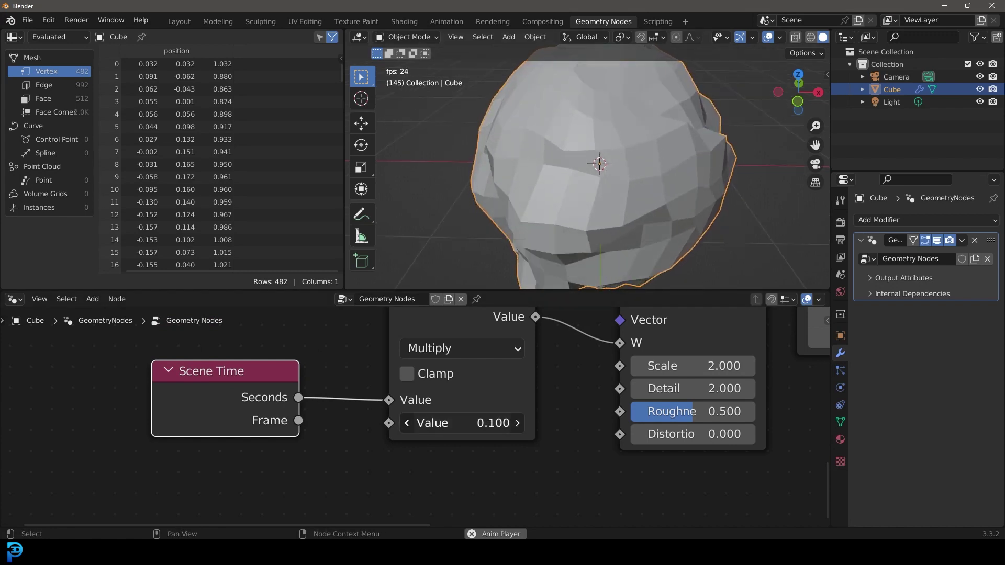
pyautogui.click(493, 422)
pyautogui.write('1')
pyautogui.press('Return')
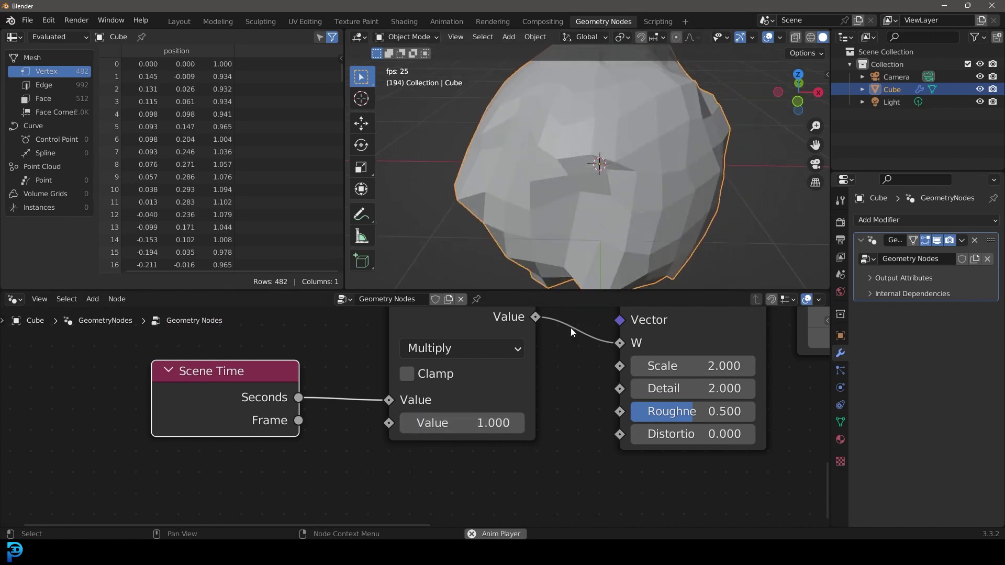
# - Drag the multiplier up to 14.4, then settle on 0.5 and reposition the Multiply node
pyautogui.scroll(-1, 618, 211)
pyautogui.click(456, 422)
pyautogui.moveTo(456, 423); pyautogui.dragTo(565, 423)
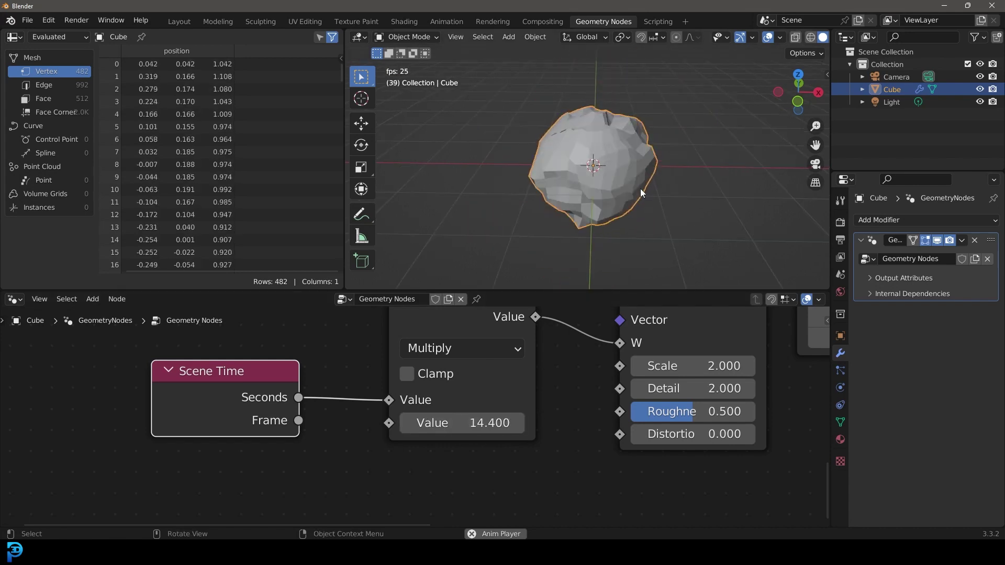
pyautogui.click(472, 423)
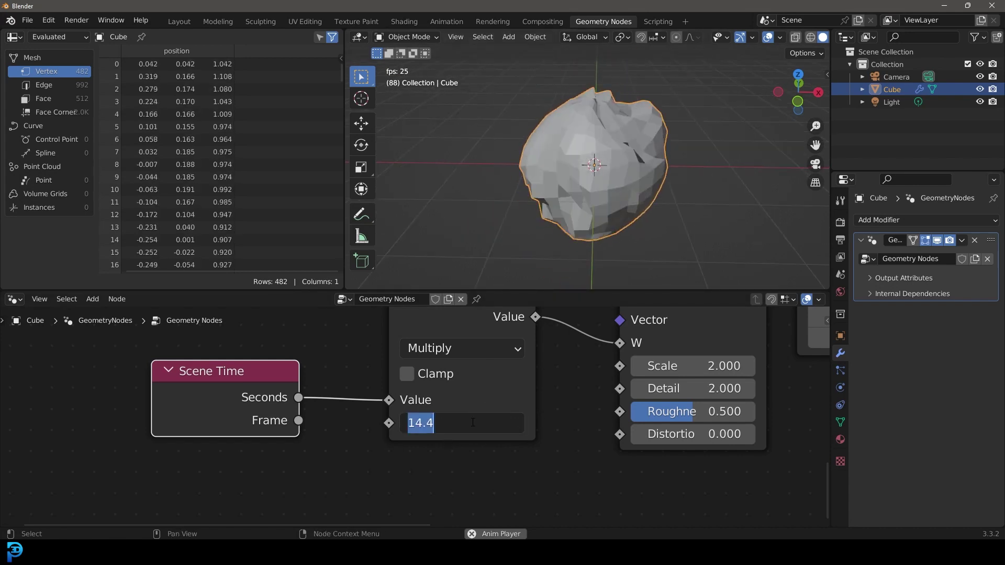
pyautogui.write('0.5')
pyautogui.press('Return')
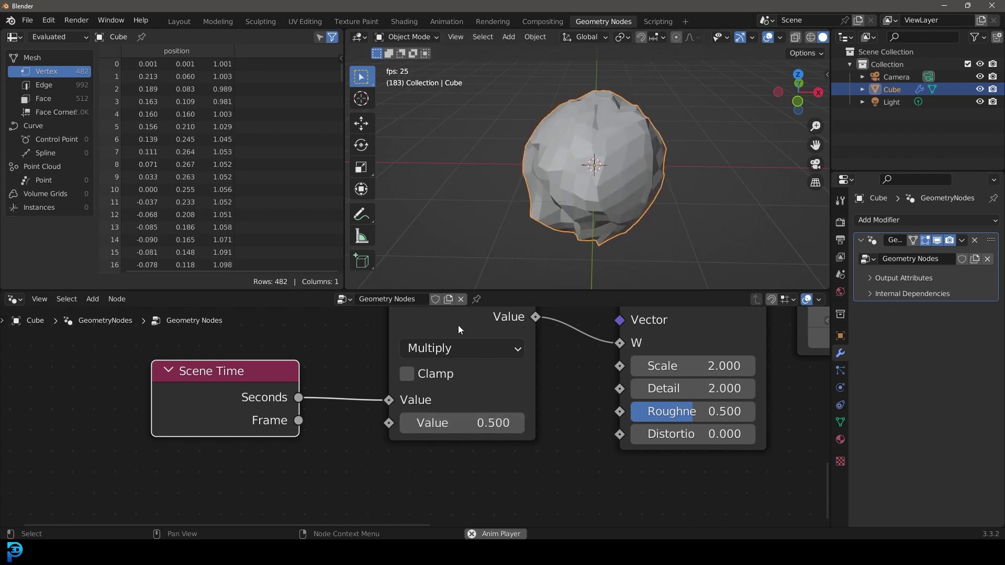
pyautogui.moveTo(457, 325); pyautogui.dragTo(469, 350)
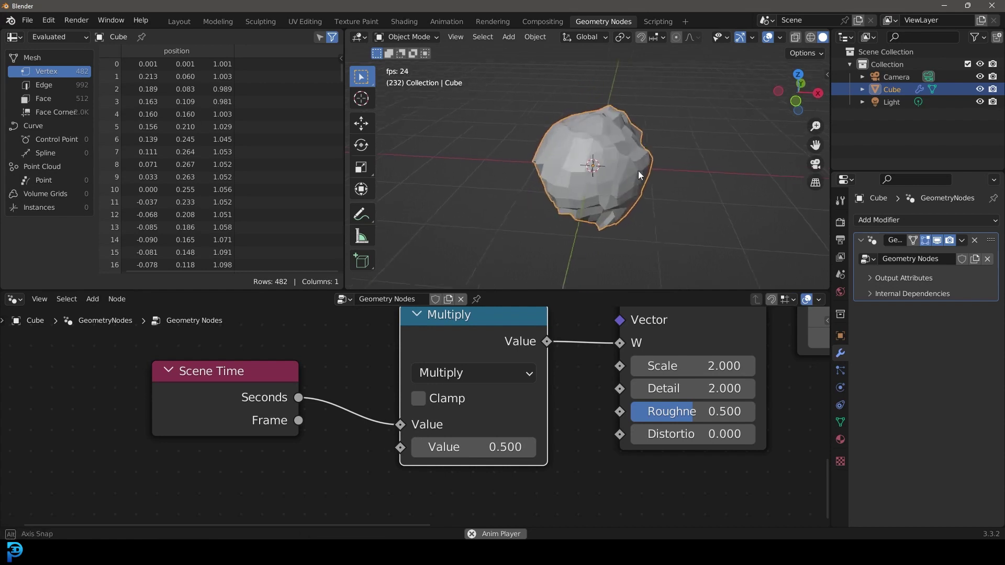
# - Rearrange the Scene Time node, enlarge the node editor, and stop playback at frame 1
pyautogui.moveTo(630, 173); pyautogui.dragTo(567, 153, button='middle')
pyautogui.moveTo(221, 384); pyautogui.dragTo(264, 404)
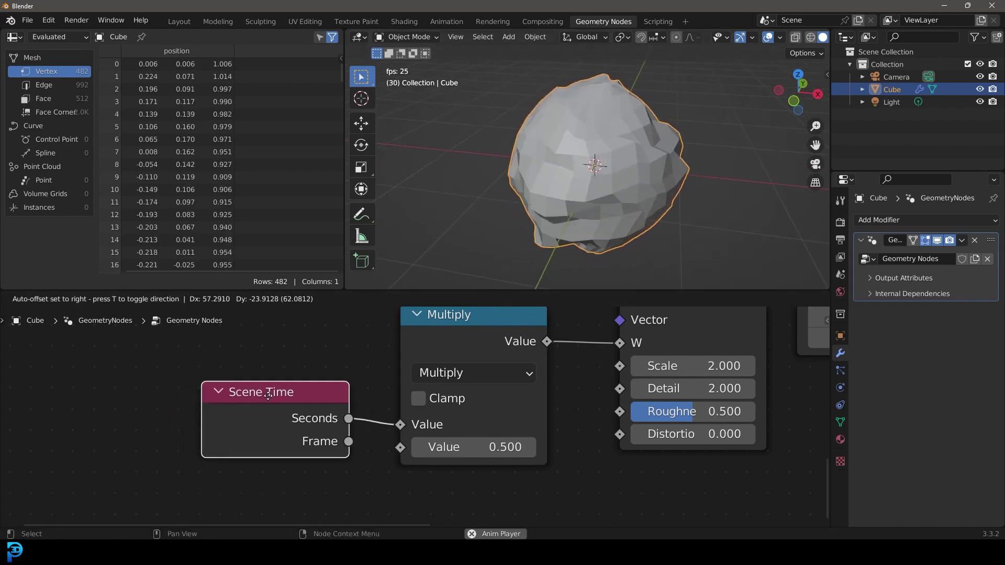
pyautogui.scroll(4, 602, 168)
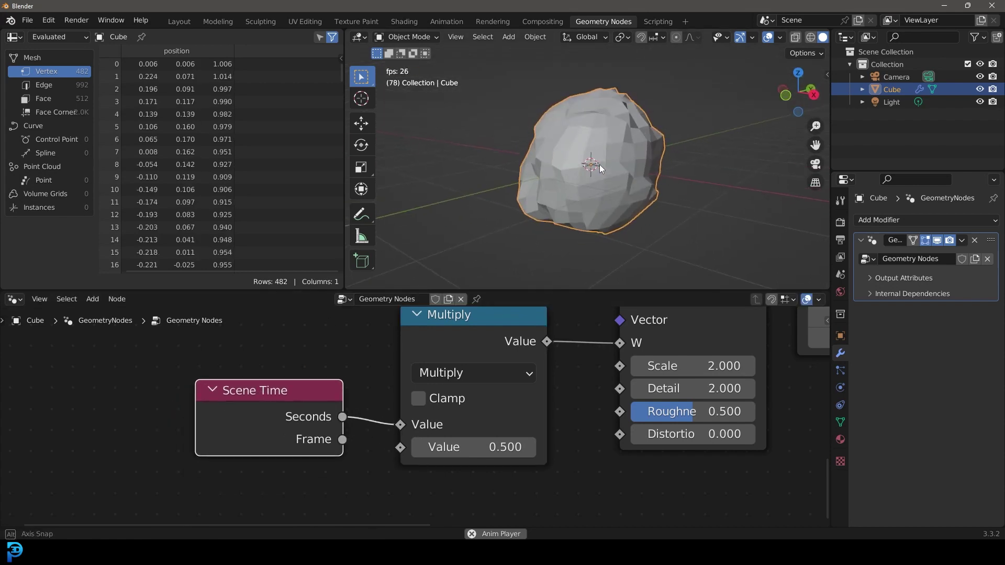
pyautogui.scroll(-2, 602, 367)
pyautogui.moveTo(573, 355); pyautogui.dragTo(424, 462, button='middle')
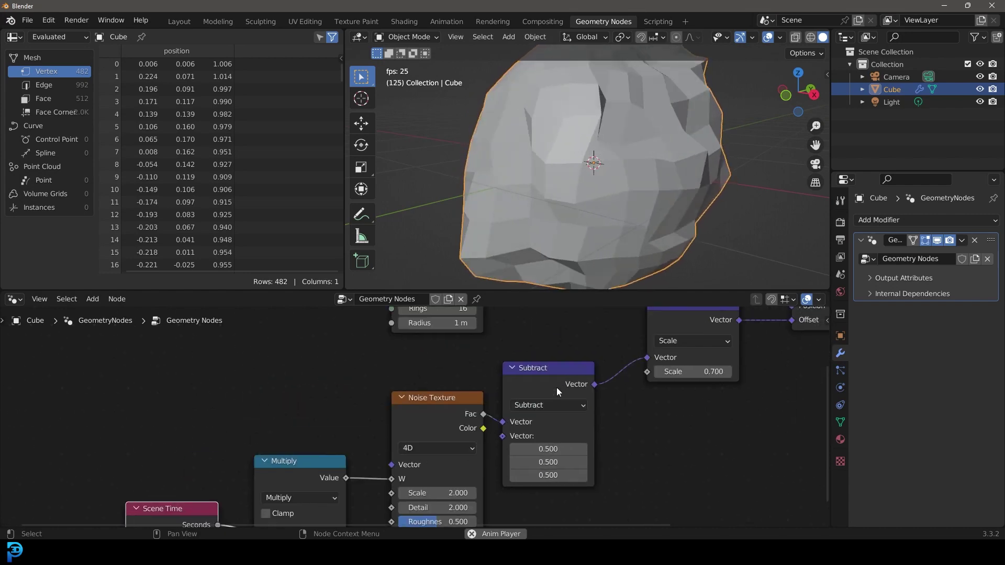
pyautogui.scroll(-4, 557, 387)
pyautogui.moveTo(515, 291); pyautogui.dragTo(516, 260)
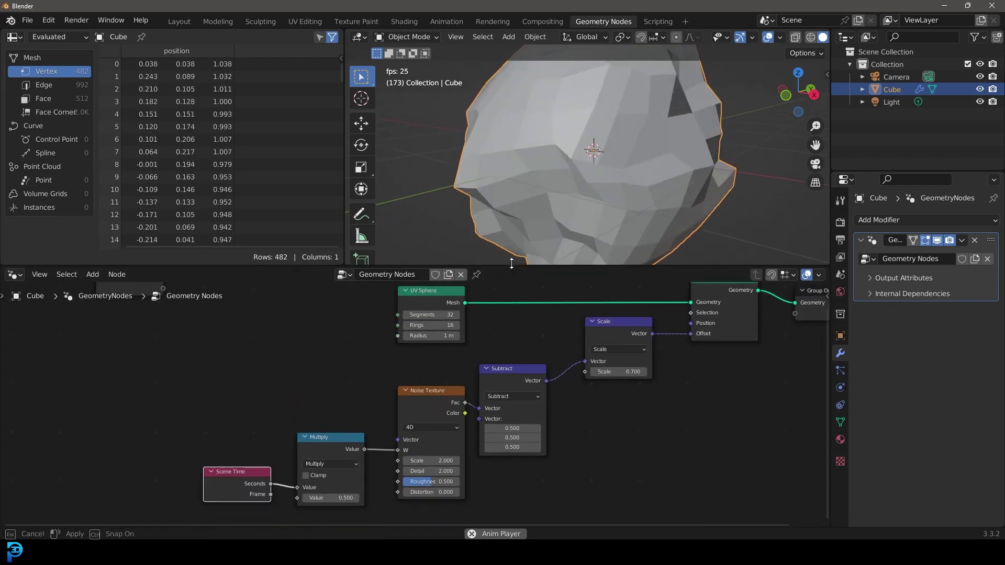
pyautogui.scroll(-2, 594, 354)
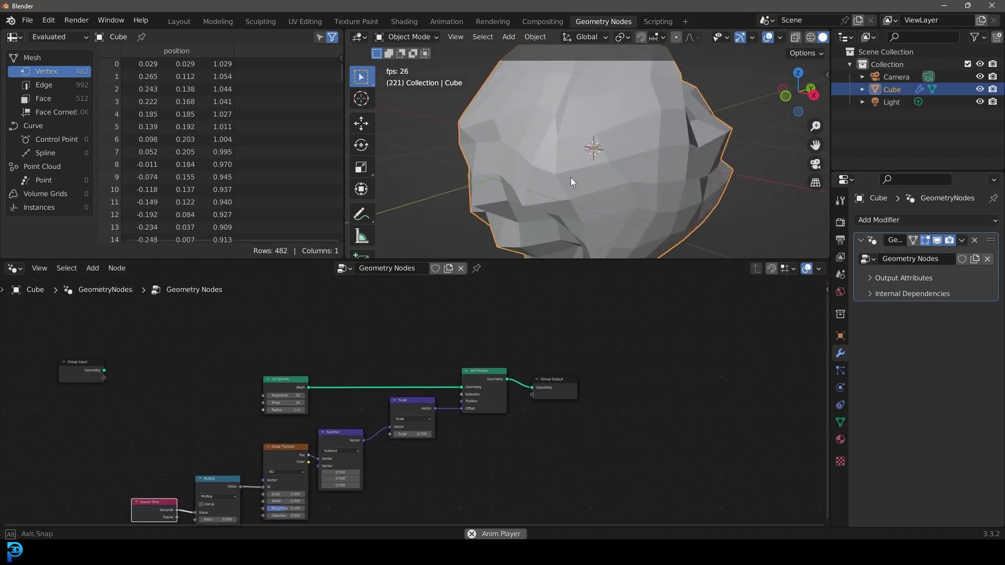
pyautogui.press('Escape')
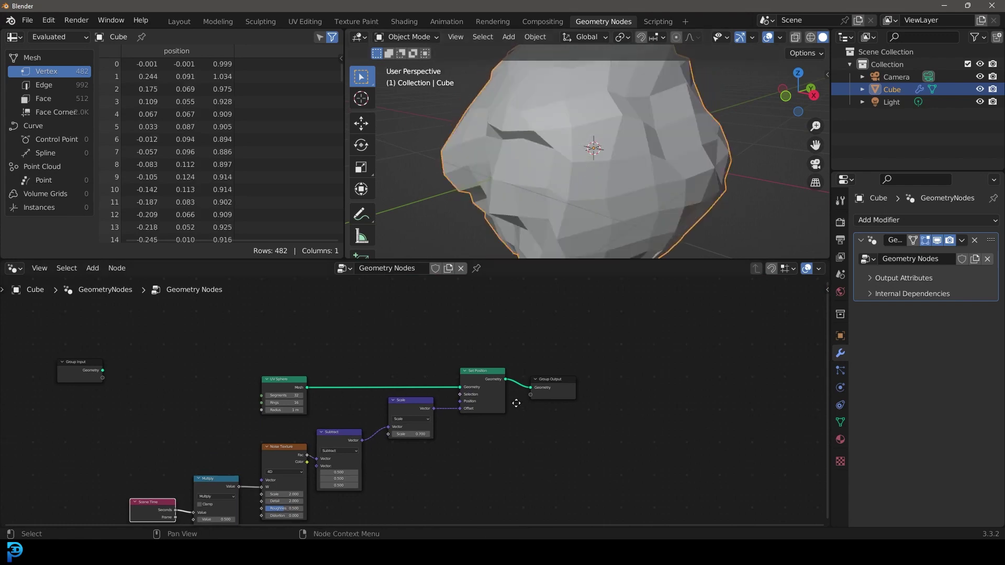
# - Move Group Output further right and knife-cut the Set Position → Group Output link
pyautogui.moveTo(515, 402); pyautogui.dragTo(482, 390, button='middle')
pyautogui.scroll(4, 517, 369)
pyautogui.moveTo(519, 370); pyautogui.dragTo(726, 357)
pyautogui.moveTo(663, 369); pyautogui.dragTo(657, 370, button='middle')
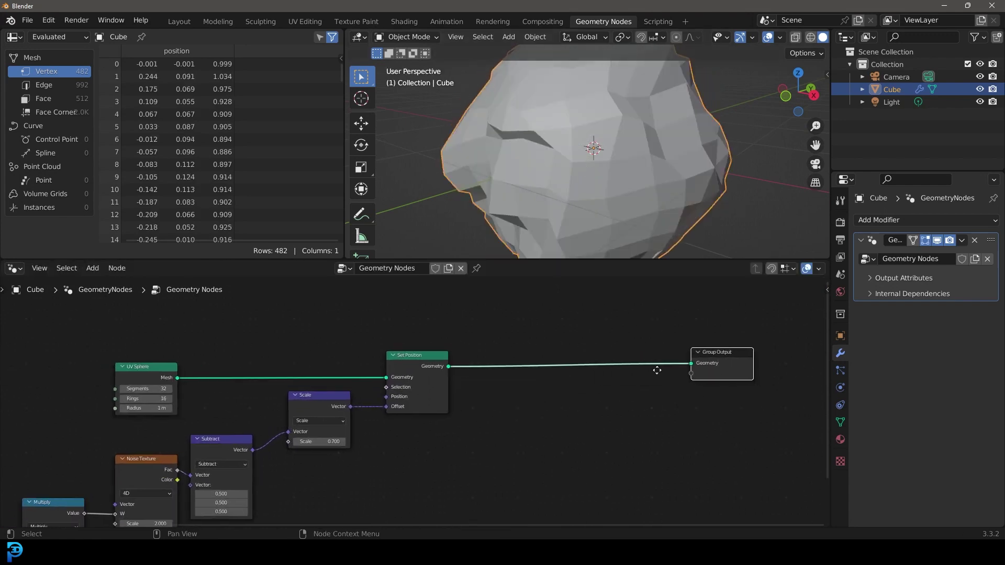
pyautogui.scroll(2, 555, 384)
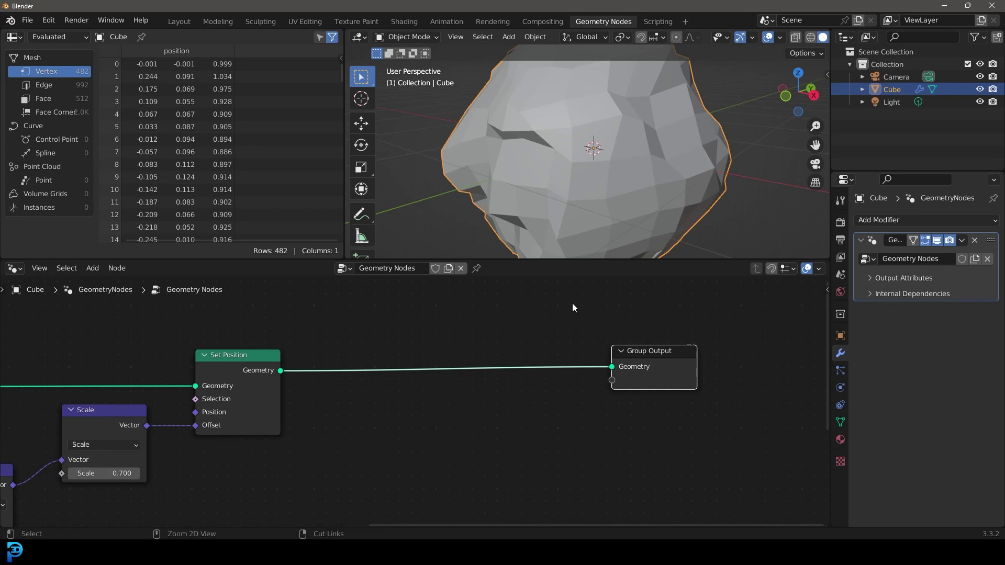
pyautogui.keyDown('ctrl'); pyautogui.moveTo(448, 457); pyautogui.dragTo(449, 456, button='right'); pyautogui.keyUp('ctrl')
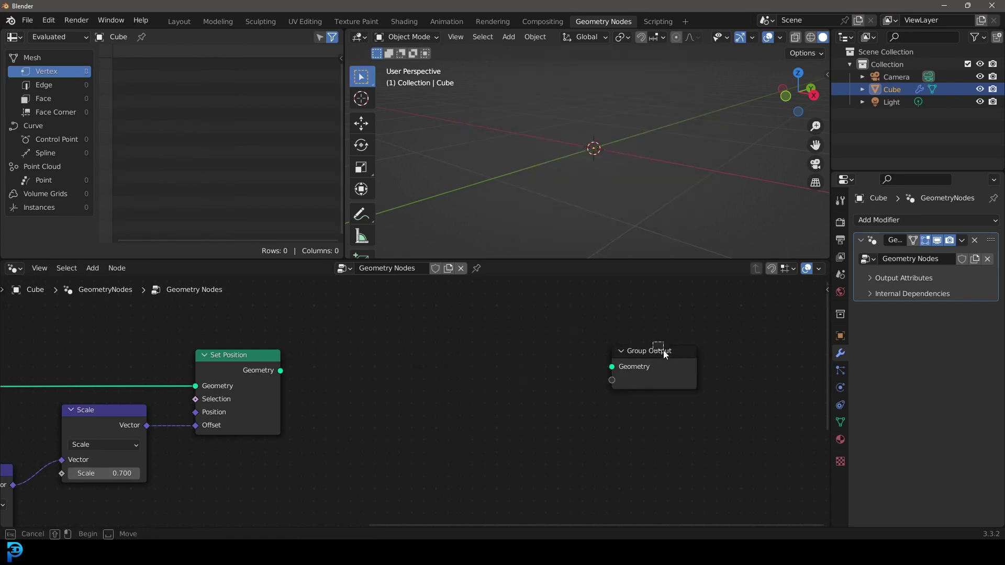
# - Add a UV Sphere node and connect its Mesh to Group Output
pyautogui.moveTo(663, 351); pyautogui.dragTo(687, 352)
pyautogui.hotkey('shift', 'a')
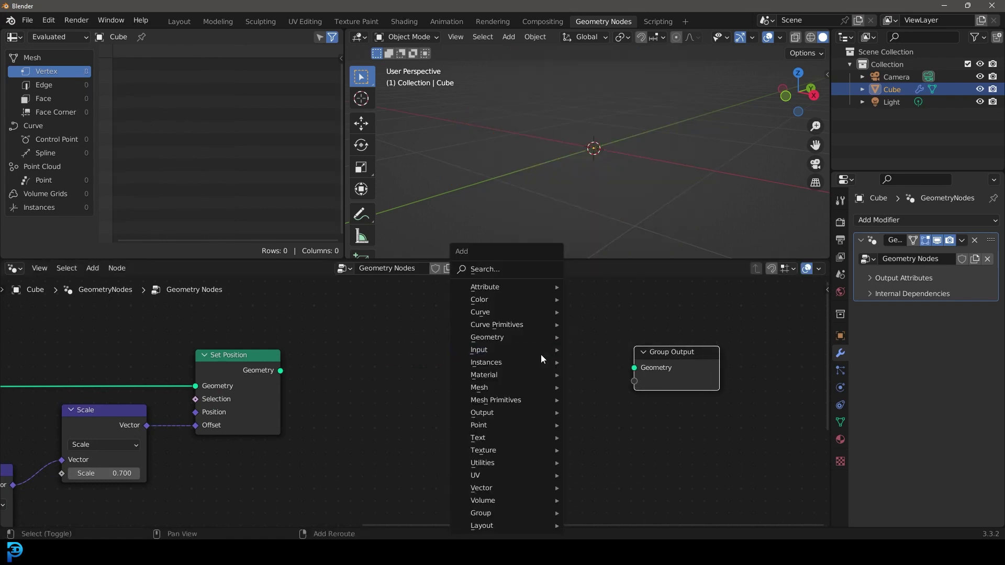
pyautogui.click(502, 270)
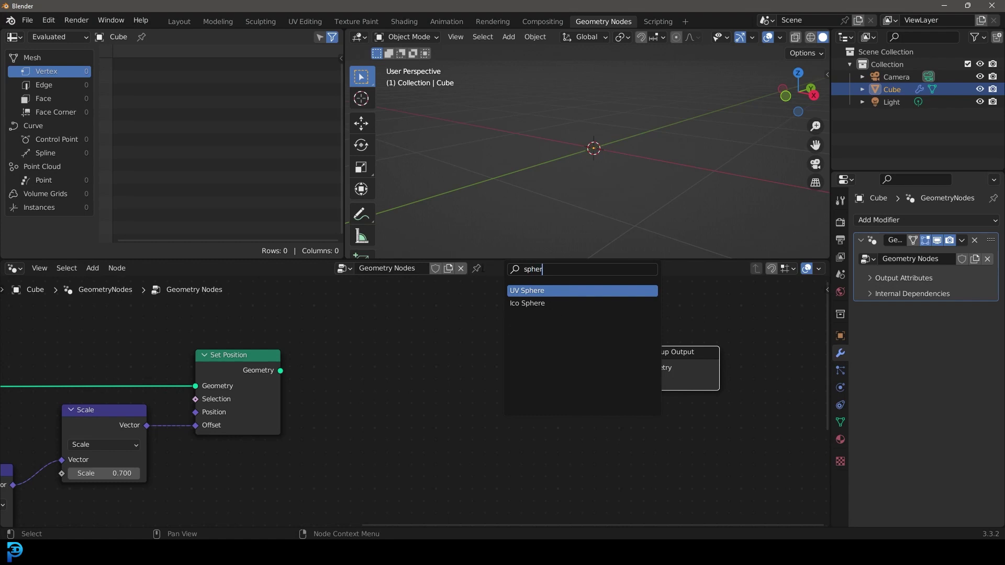
pyautogui.click(540, 290)
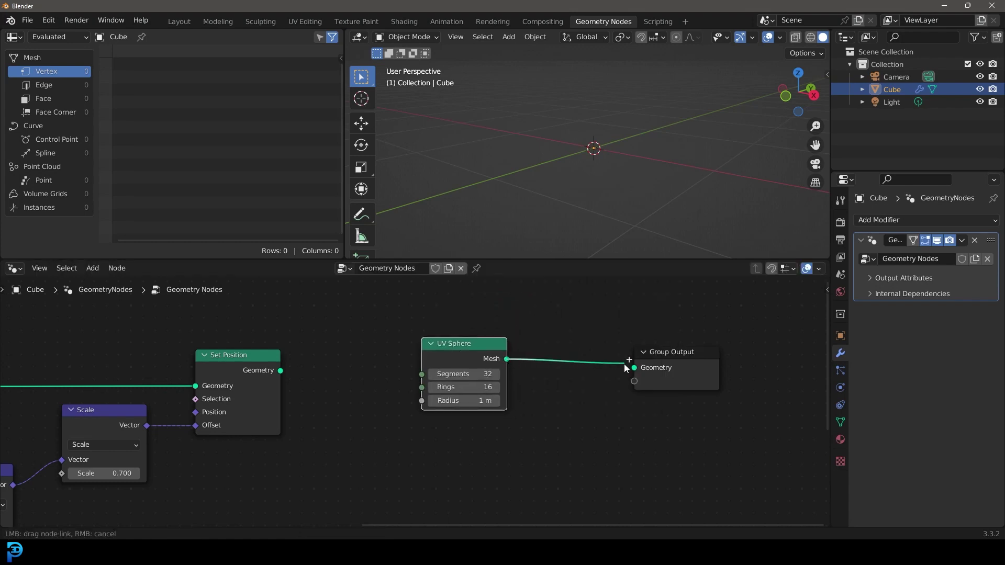
pyautogui.moveTo(624, 363); pyautogui.dragTo(637, 366)
pyautogui.moveTo(463, 352); pyautogui.dragTo(473, 366)
# - Insert a Transform node between UV Sphere and Group Output, testing then undoing a Scale Z change
pyautogui.hotkey('shift', 'a')
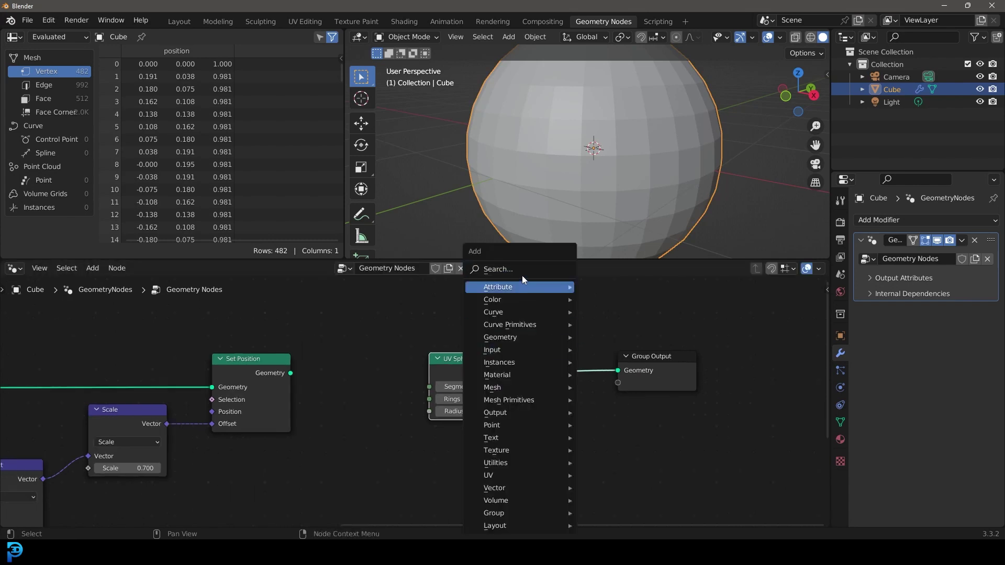
pyautogui.click(522, 269)
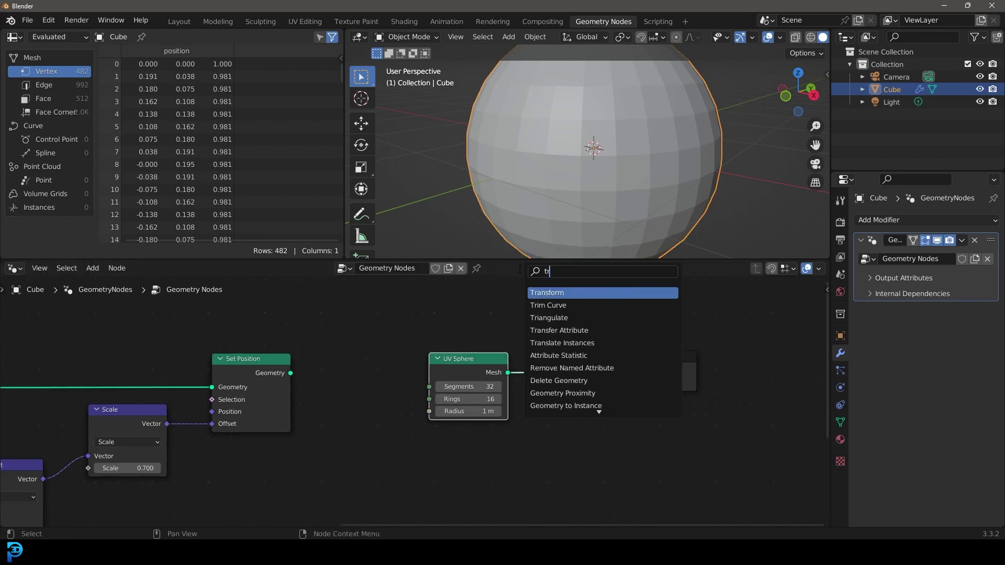
pyautogui.write('tr')
pyautogui.click(556, 293)
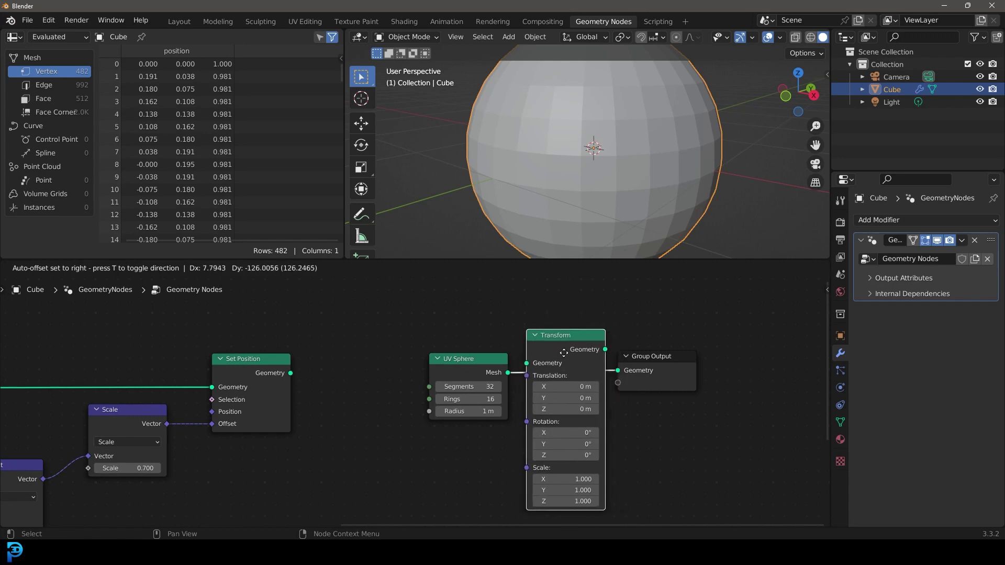
pyautogui.click(629, 378)
pyautogui.moveTo(652, 387); pyautogui.dragTo(587, 376, button='middle')
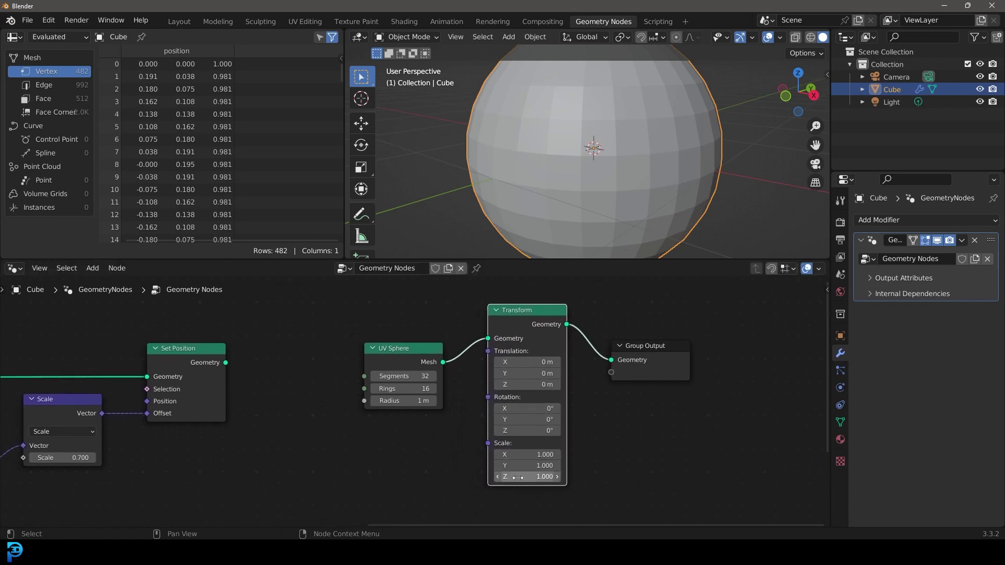
pyautogui.moveTo(517, 477); pyautogui.dragTo(549, 477)
pyautogui.hotkey('ctrl', 'z')
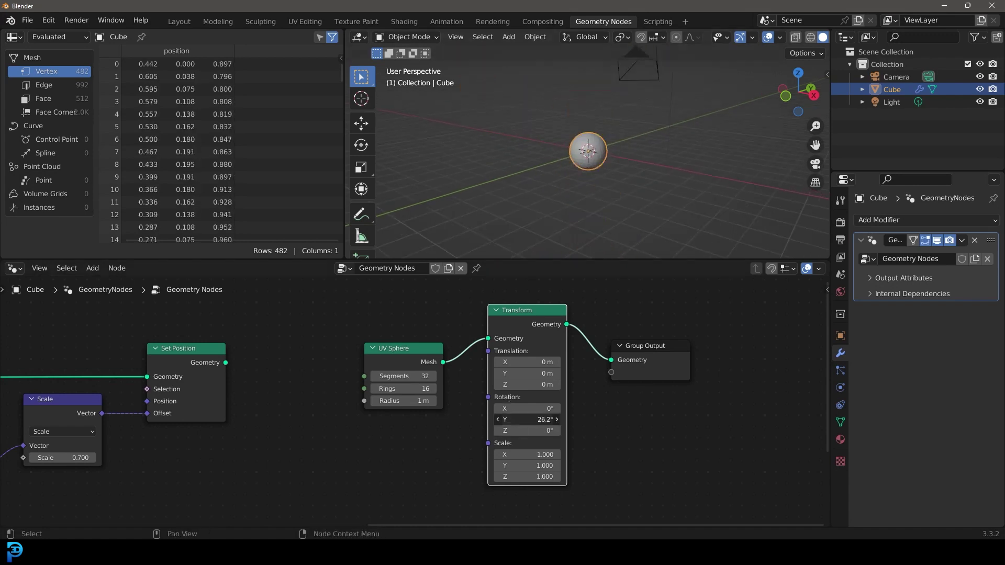
pyautogui.scroll(2, 602, 140)
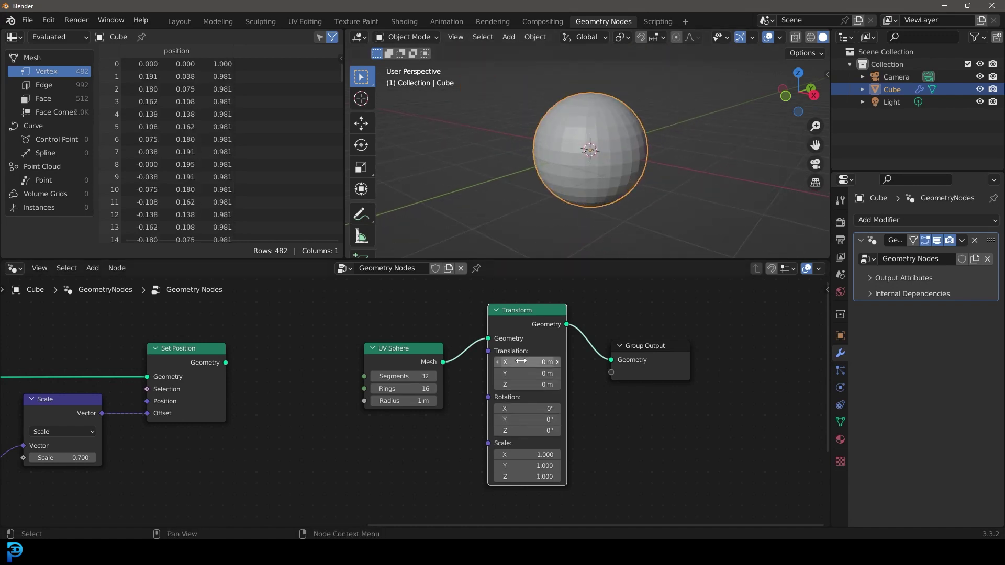
# - Test Transform's Translation X, undo it back to 0 m, and briefly toggle the viewport sidebar
pyautogui.moveTo(527, 362); pyautogui.dragTo(538, 363)
pyautogui.hotkey('ctrl', 'z')
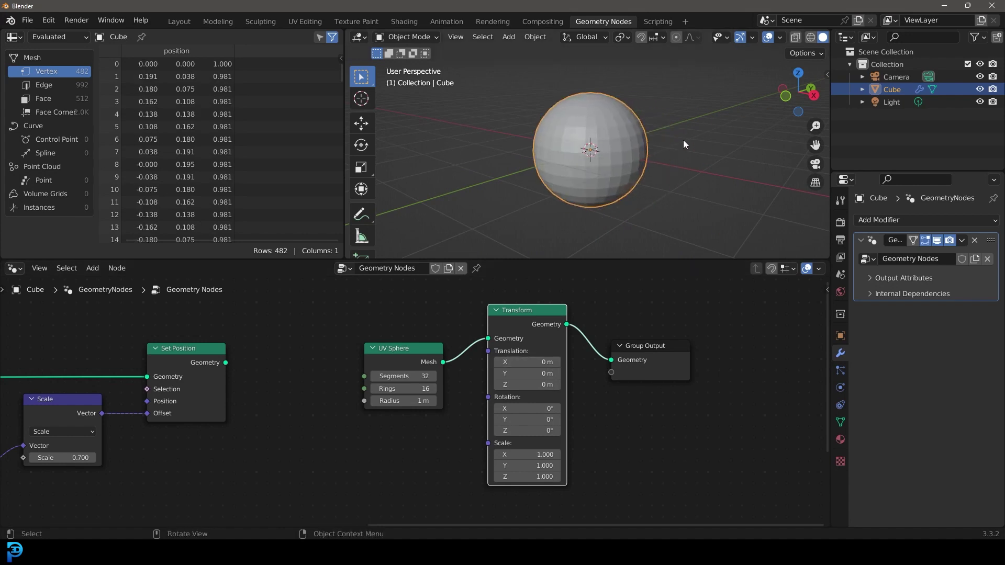
pyautogui.press('n')
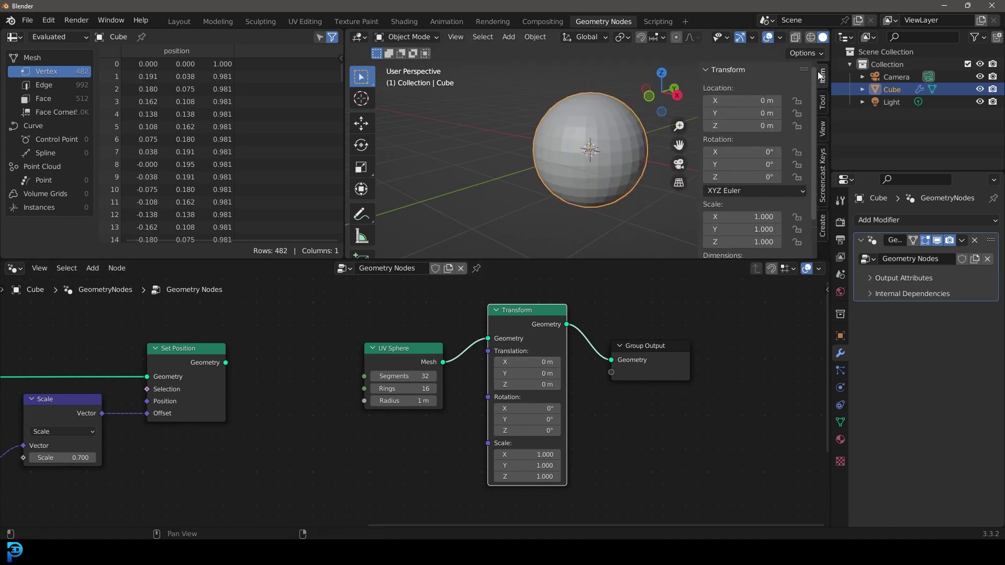
pyautogui.scroll(-3, 740, 127)
pyautogui.scroll(3, 745, 95)
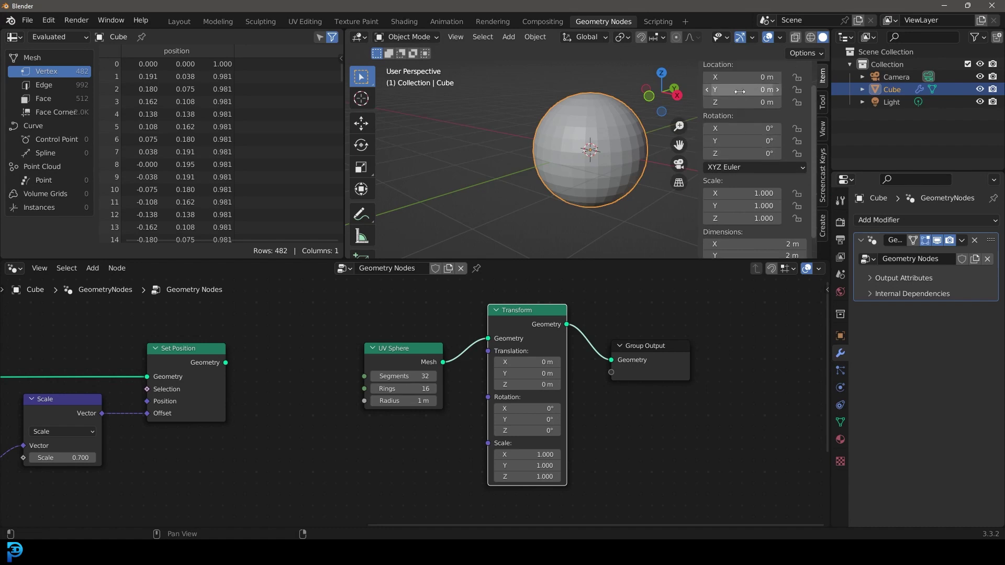
pyautogui.press('n')
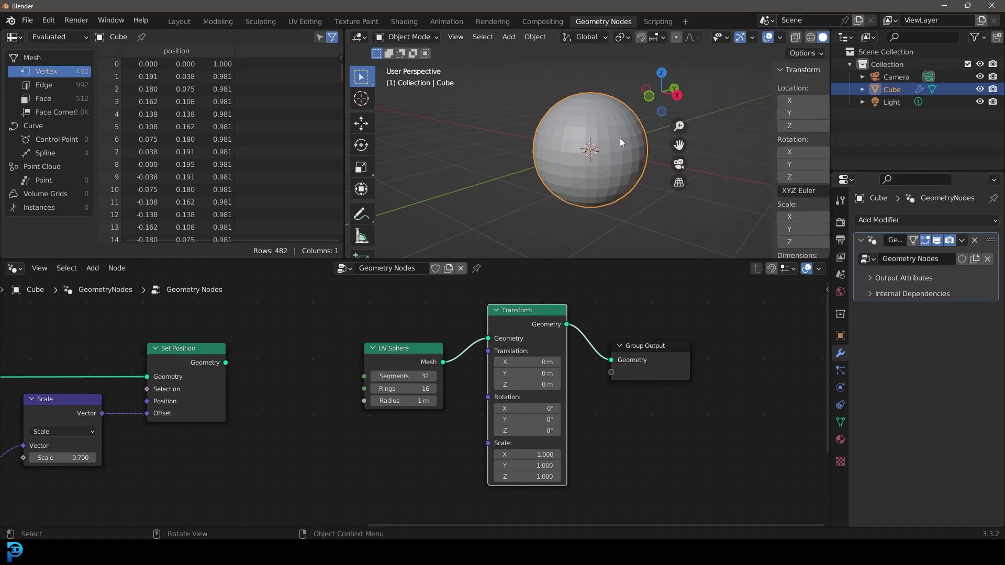
# - Tidy the node layout and pull a link out of Transform's Scale input
pyautogui.moveTo(388, 362); pyautogui.dragTo(470, 365, button='middle')
pyautogui.moveTo(470, 365); pyautogui.dragTo(463, 367)
pyautogui.moveTo(557, 417); pyautogui.dragTo(554, 400, button='middle')
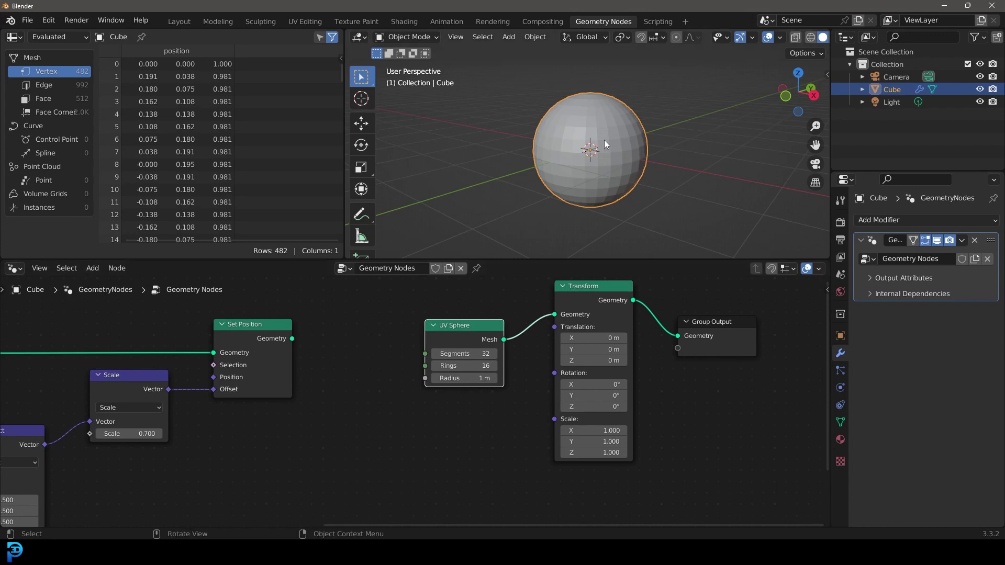
pyautogui.scroll(3, 602, 477)
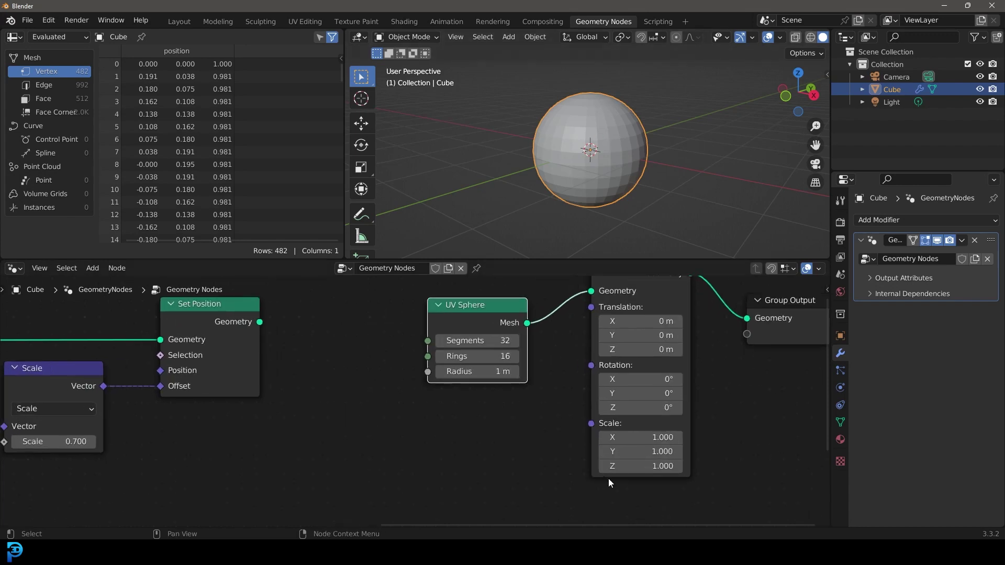
pyautogui.scroll(-2, 518, 410)
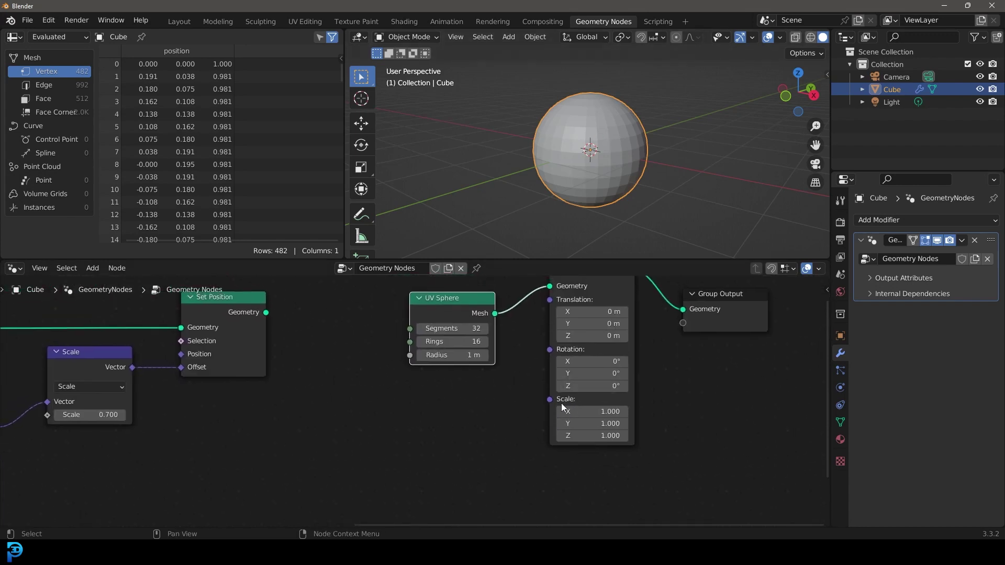
pyautogui.scroll(1, 621, 395)
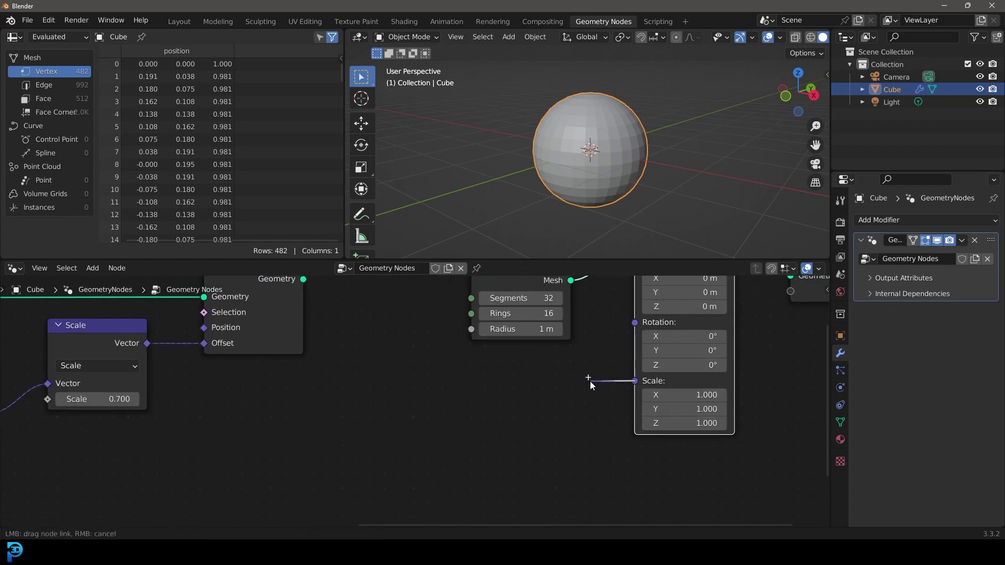
pyautogui.moveTo(590, 381); pyautogui.dragTo(589, 381)
pyautogui.scroll(2, 621, 432)
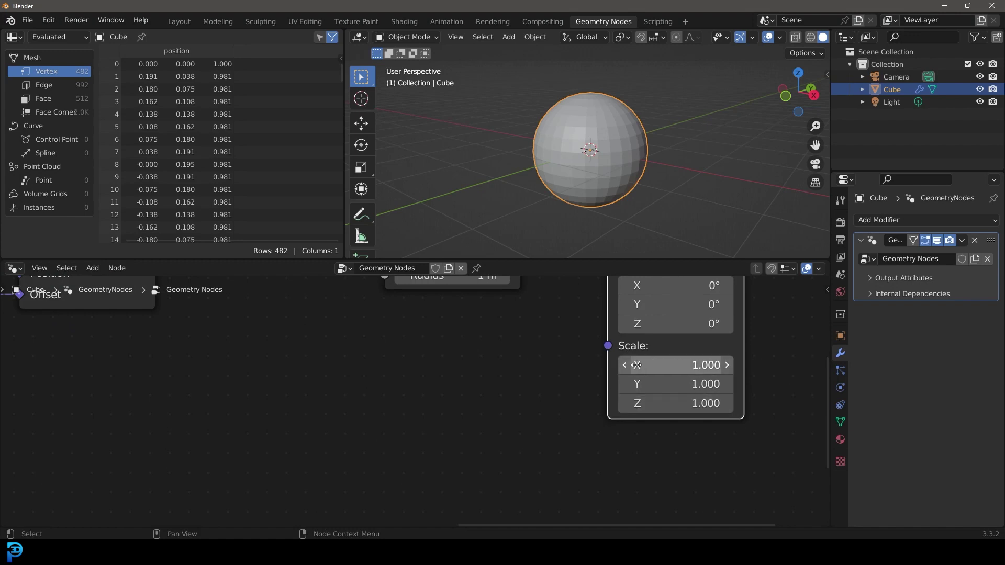
# - Add a Combine XYZ node via 'comb' link search, feeding Transform's Scale
pyautogui.moveTo(533, 387); pyautogui.dragTo(534, 387)
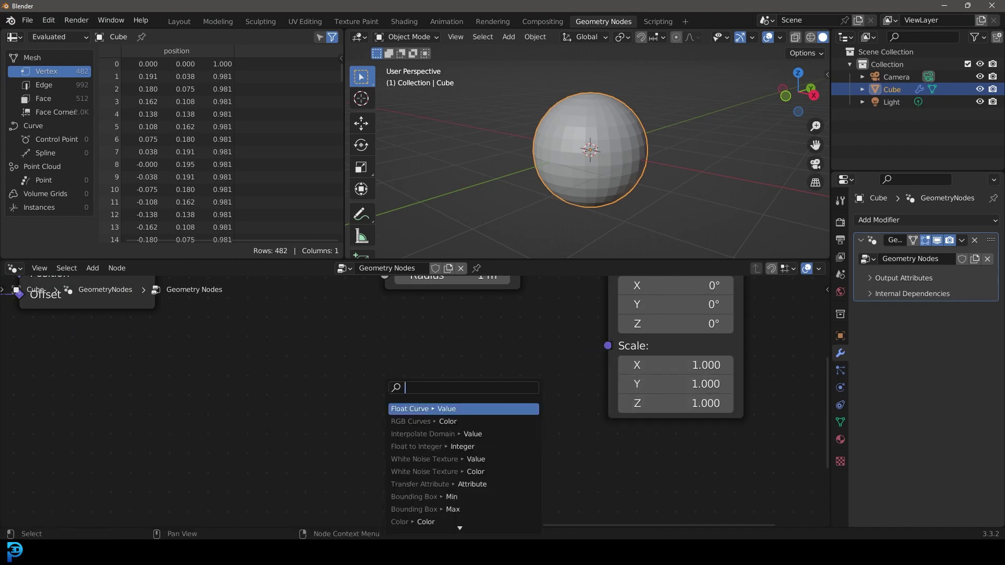
pyautogui.scroll(2, 602, 397)
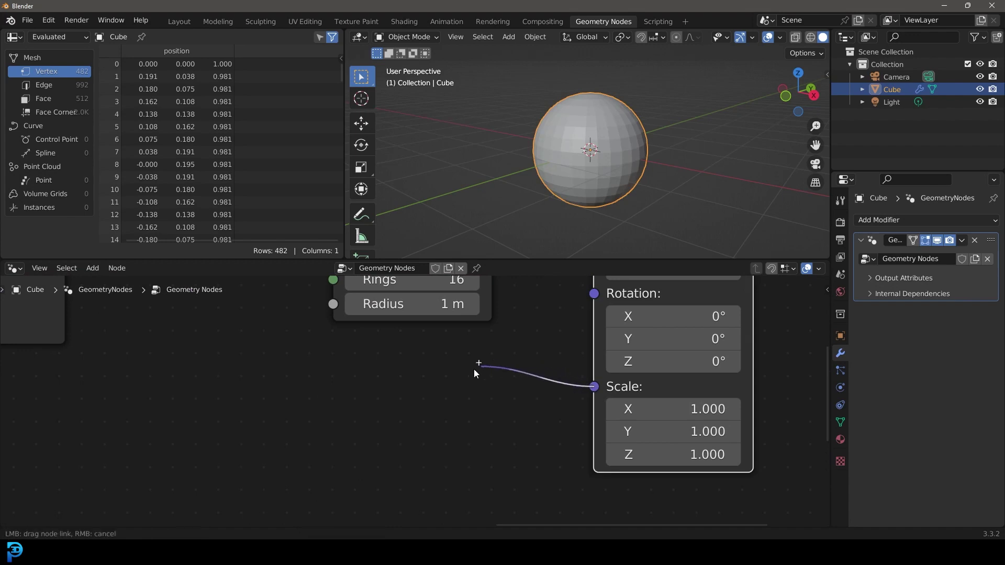
pyautogui.moveTo(456, 405); pyautogui.dragTo(458, 408)
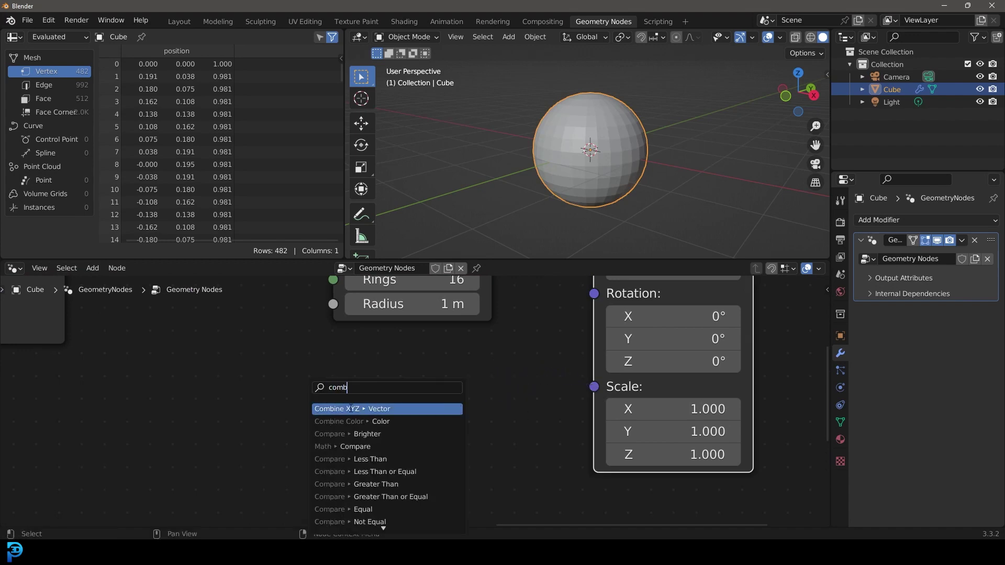
pyautogui.write('comb')
pyautogui.click(348, 408)
pyautogui.click(415, 382)
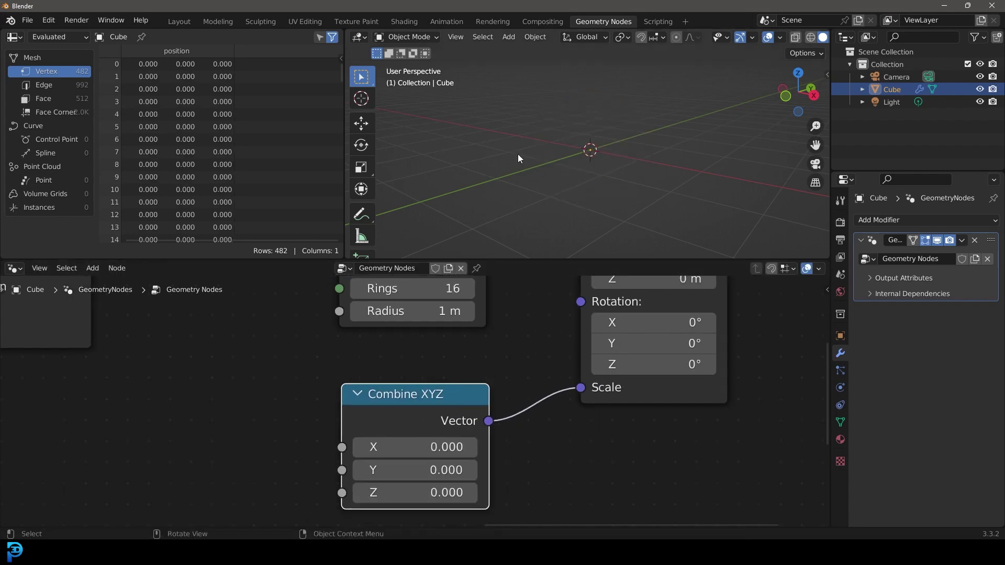
pyautogui.moveTo(391, 418); pyautogui.dragTo(409, 354, button='middle')
pyautogui.scroll(2, 409, 354)
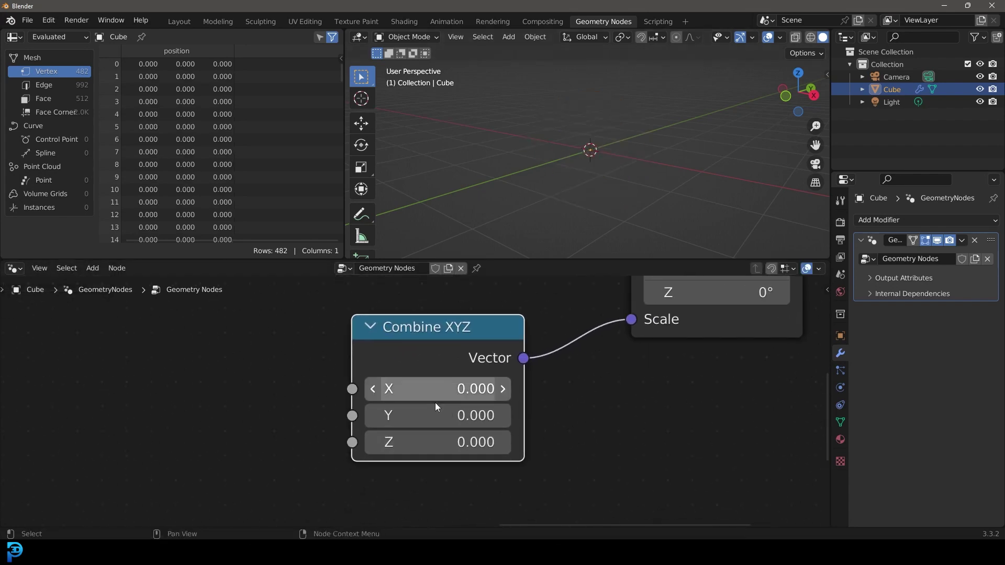
# - Set Combine XYZ X and Y to 1 with Z left at 0, viewing the flat disc
pyautogui.moveTo(441, 393); pyautogui.dragTo(441, 392)
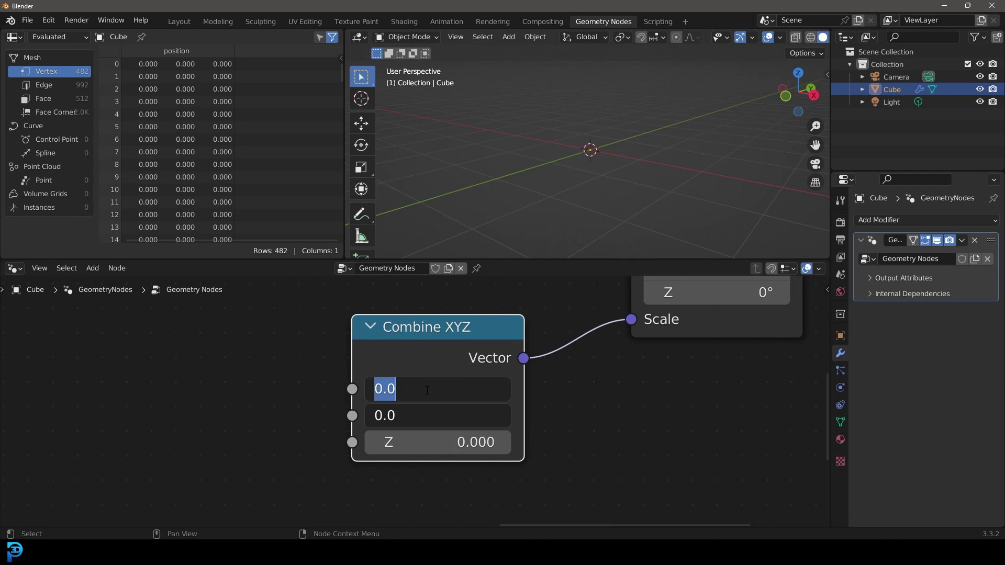
pyautogui.write('1')
pyautogui.press('Return')
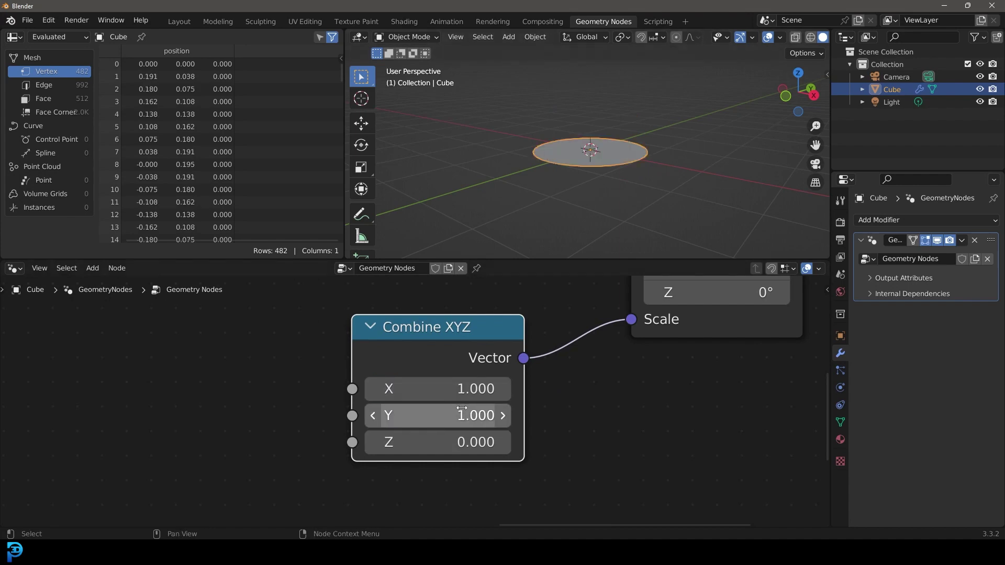
pyautogui.moveTo(586, 168); pyautogui.dragTo(588, 117, button='middle')
pyautogui.scroll(5, 599, 134)
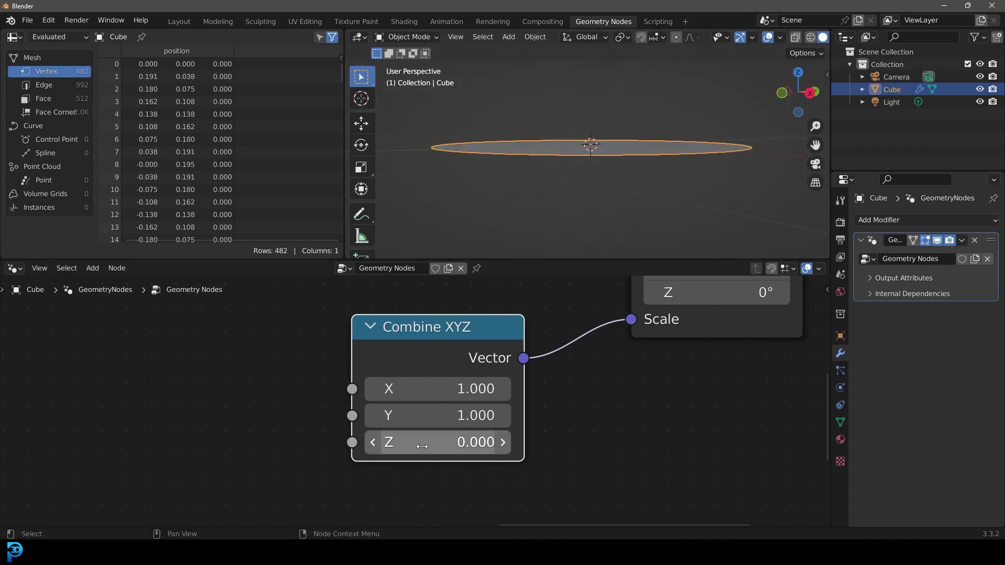
pyautogui.moveTo(592, 107); pyautogui.dragTo(599, 132, button='middle')
pyautogui.scroll(-2, 431, 394)
pyautogui.scroll(-3, 421, 396)
# - Move Combine XYZ near Transform, return Z to 0, and drag a link from Z
pyautogui.moveTo(418, 428); pyautogui.dragTo(500, 426, button='middle')
pyautogui.moveTo(500, 356); pyautogui.dragTo(523, 349)
pyautogui.moveTo(520, 410)
pyautogui.mouseDown()
pyautogui.moveTo(576, 413)
pyautogui.moveTo(505, 419)
pyautogui.mouseUp()
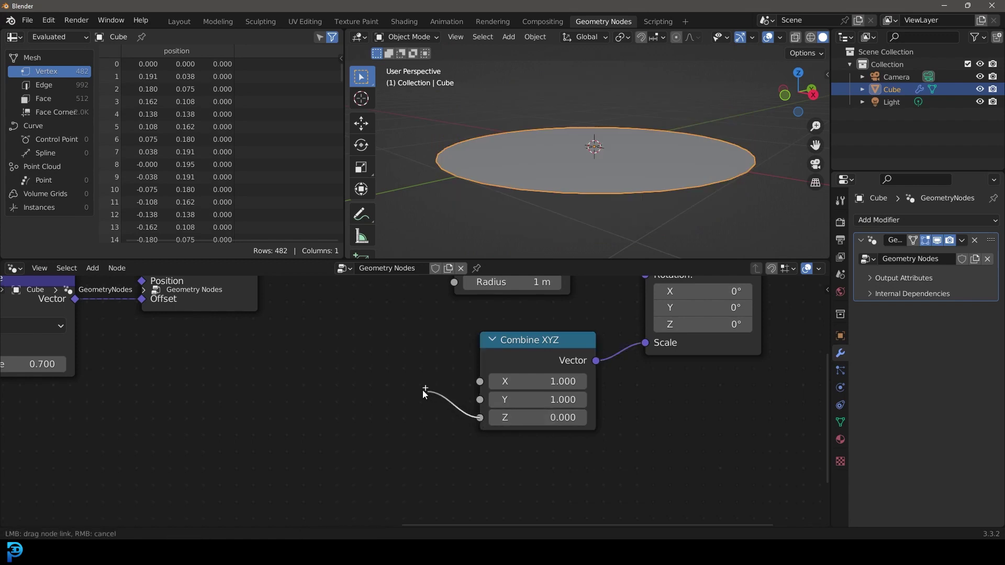
pyautogui.moveTo(389, 389); pyautogui.dragTo(389, 389)
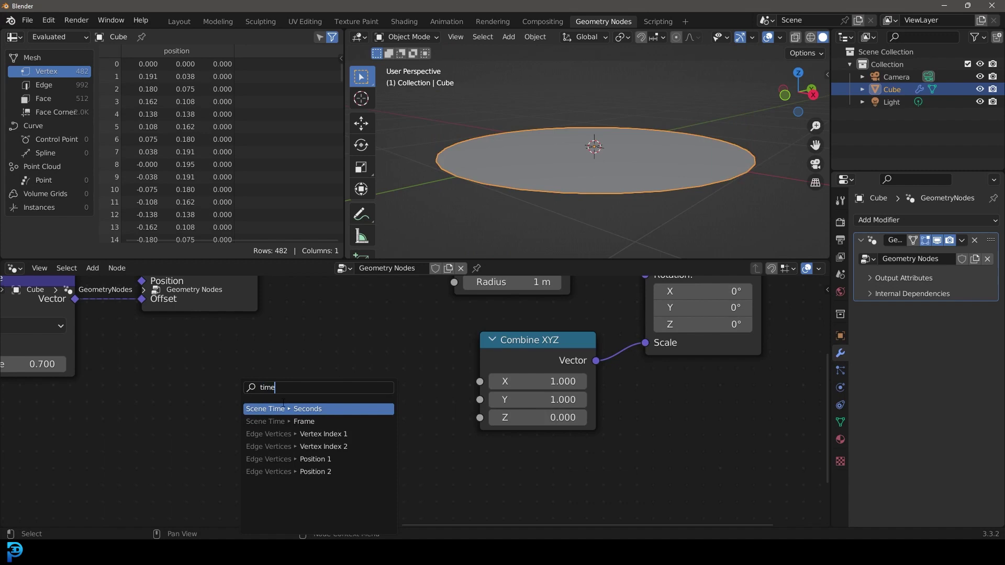
# - Connect Scene Time Seconds to Combine XYZ's Z and play the animation to watch the sphere stretch
pyautogui.click(283, 408)
pyautogui.moveTo(502, 186); pyautogui.dragTo(518, 200, button='middle')
pyautogui.press('space')
pyautogui.scroll(-4, 702, 185)
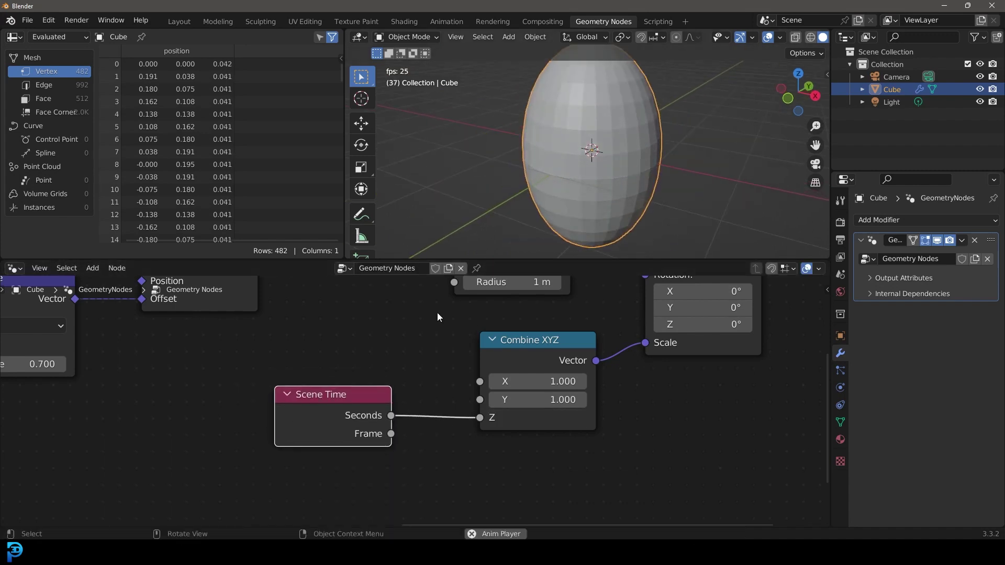
pyautogui.press('space')
pyautogui.moveTo(321, 425); pyautogui.dragTo(321, 414)
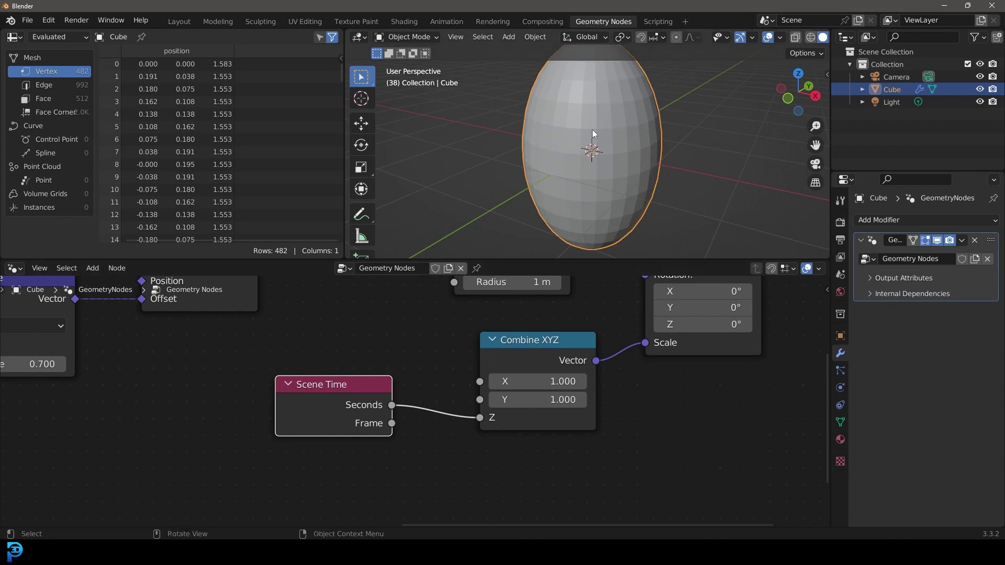
pyautogui.scroll(-3, 592, 142)
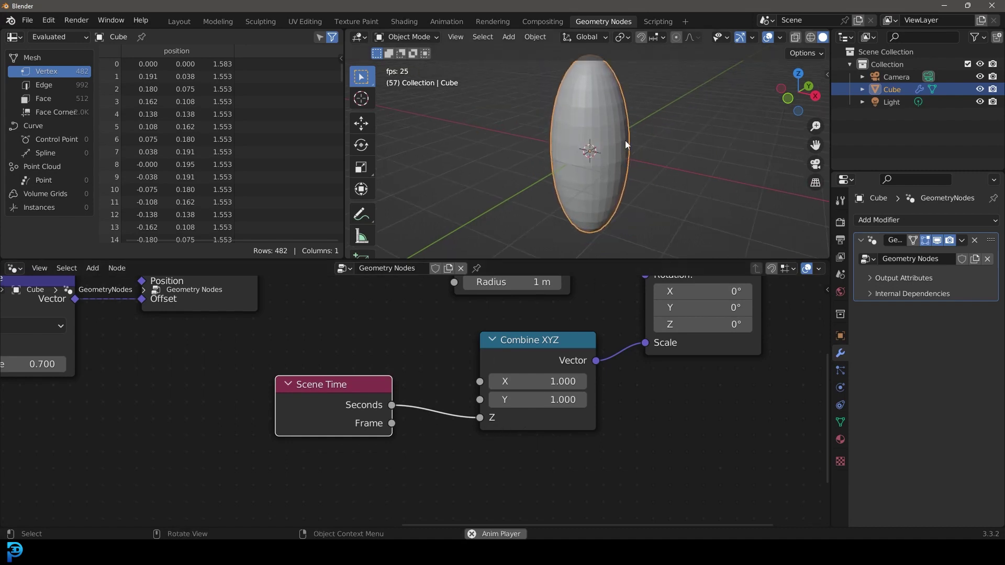
pyautogui.moveTo(572, 180); pyautogui.dragTo(601, 209, button='middle')
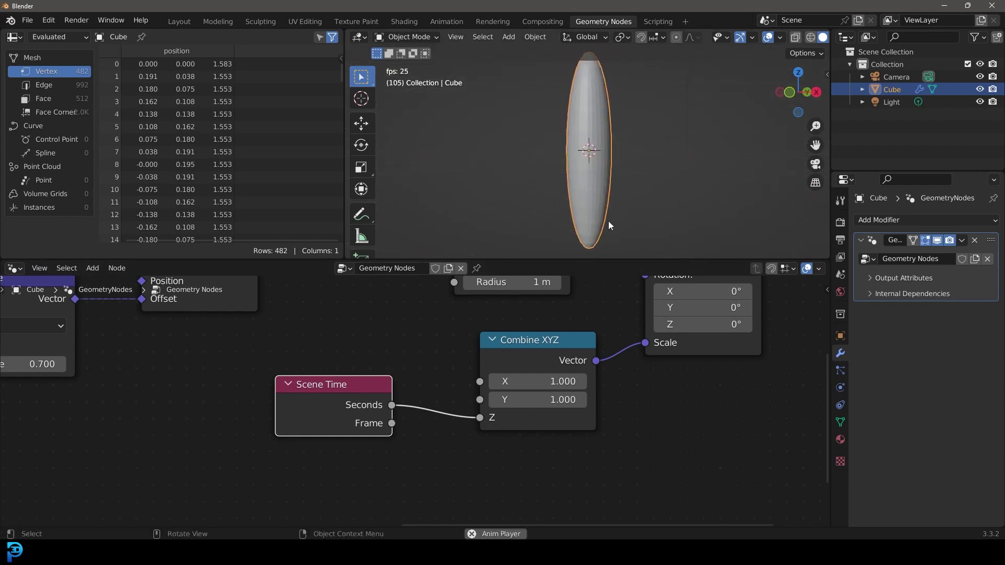
pyautogui.press('space')
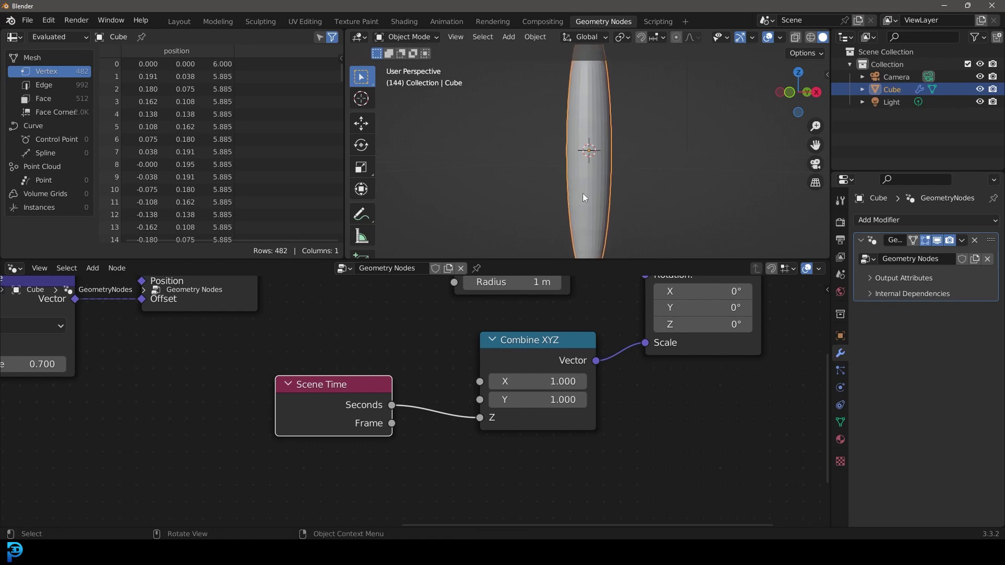
pyautogui.moveTo(453, 343); pyautogui.dragTo(469, 351, button='middle')
pyautogui.moveTo(615, 155); pyautogui.dragTo(618, 168, button='middle')
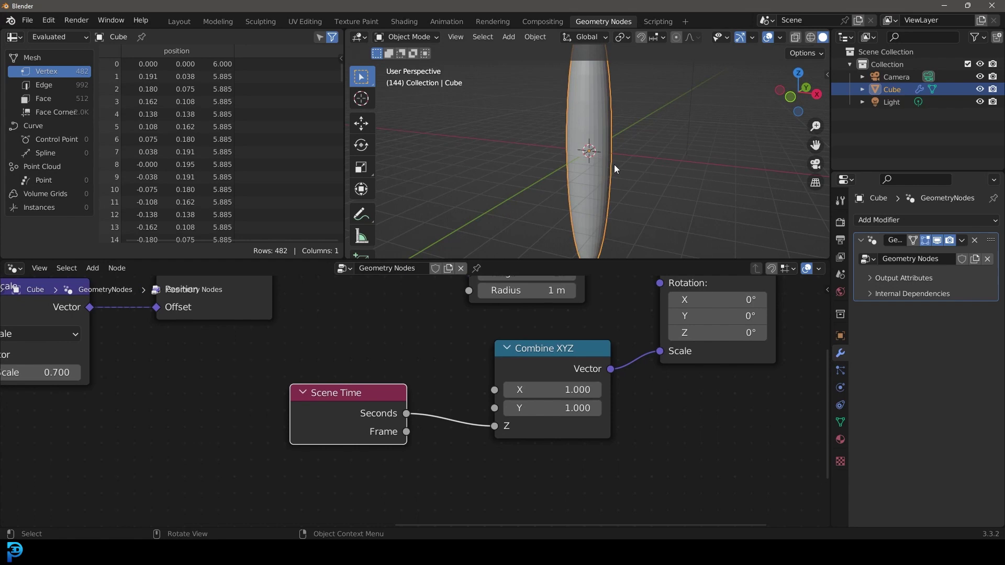
# - Rewind to frame 1 and reposition the Scene Time node around the Seconds–Z link
pyautogui.hotkey('shift', 'Left')
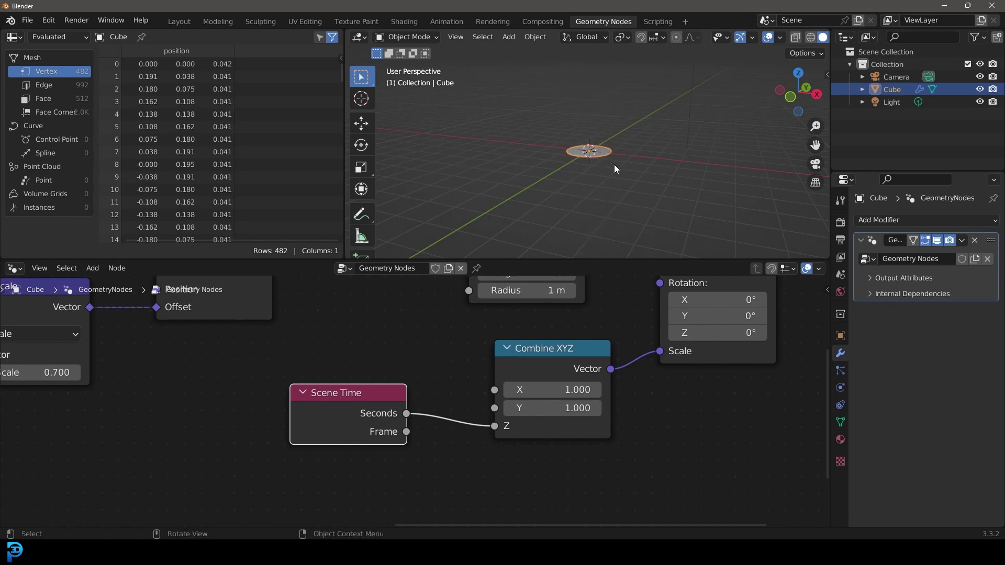
pyautogui.scroll(4, 604, 161)
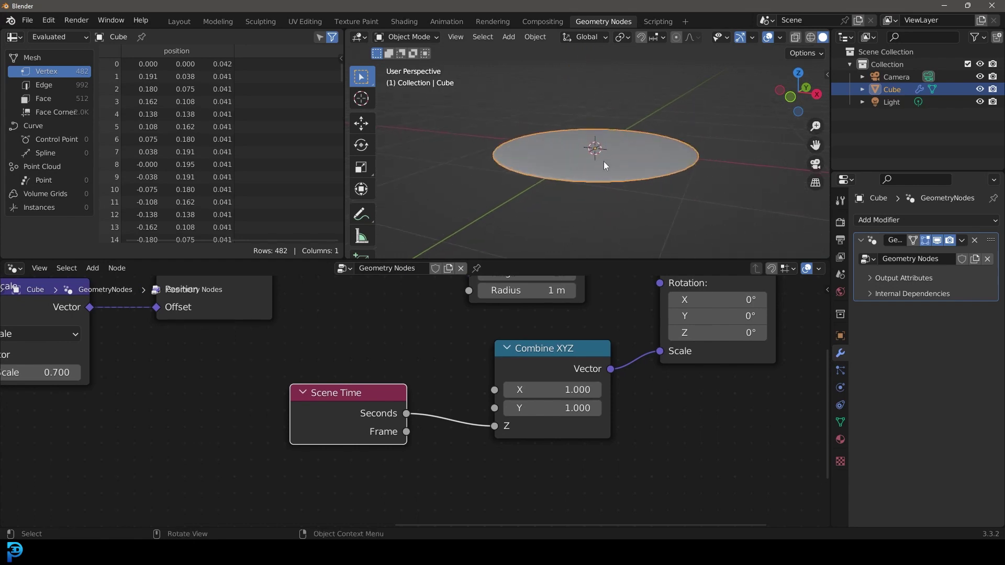
pyautogui.moveTo(340, 403); pyautogui.dragTo(278, 425)
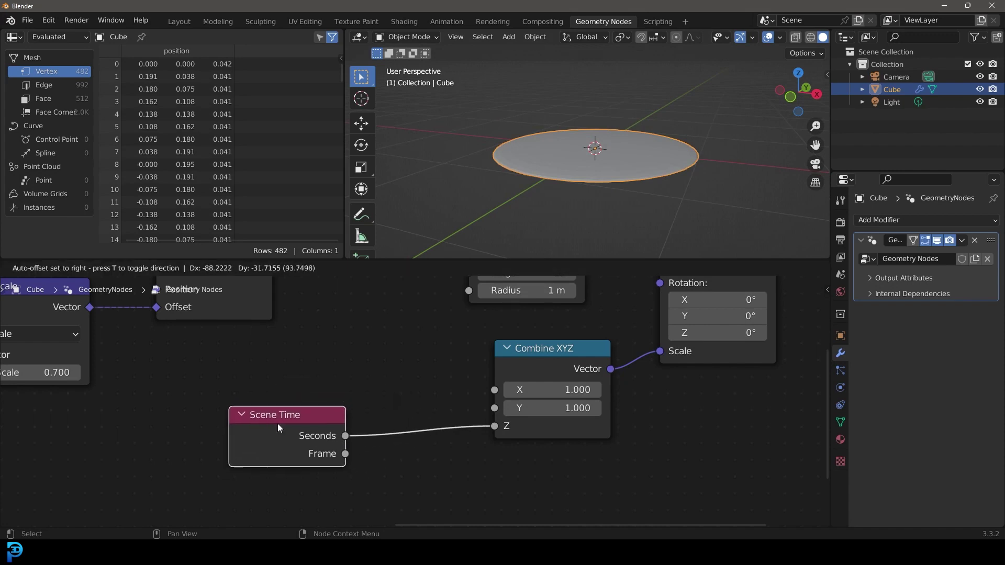
pyautogui.moveTo(395, 399); pyautogui.dragTo(478, 386, button='middle')
pyautogui.scroll(1, 478, 386)
# - Drop a Math node on the Seconds–Z link, set it to Multiply with a 0.1 second value
pyautogui.hotkey('shift', 'a')
pyautogui.click(470, 268)
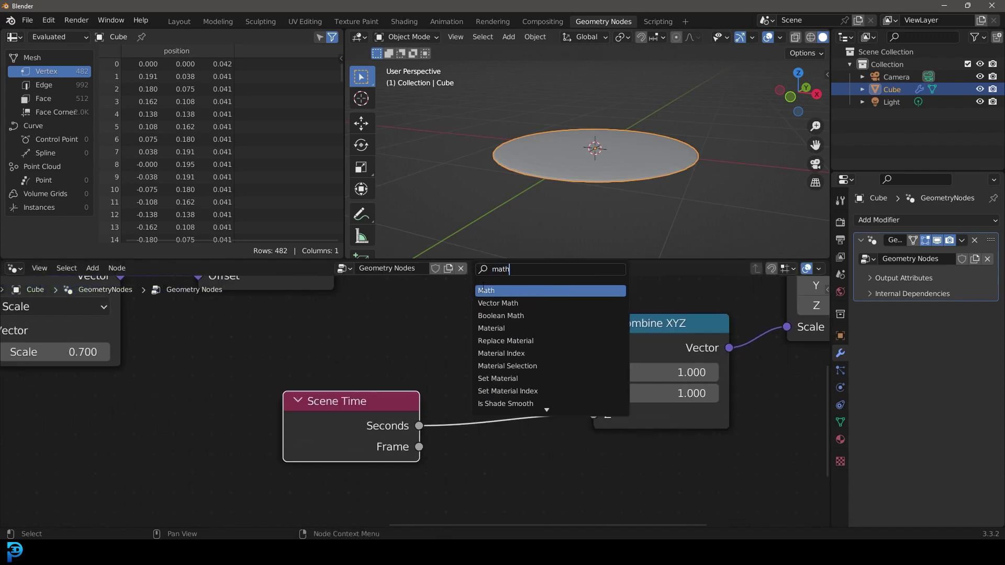
pyautogui.write('math')
pyautogui.press('Return')
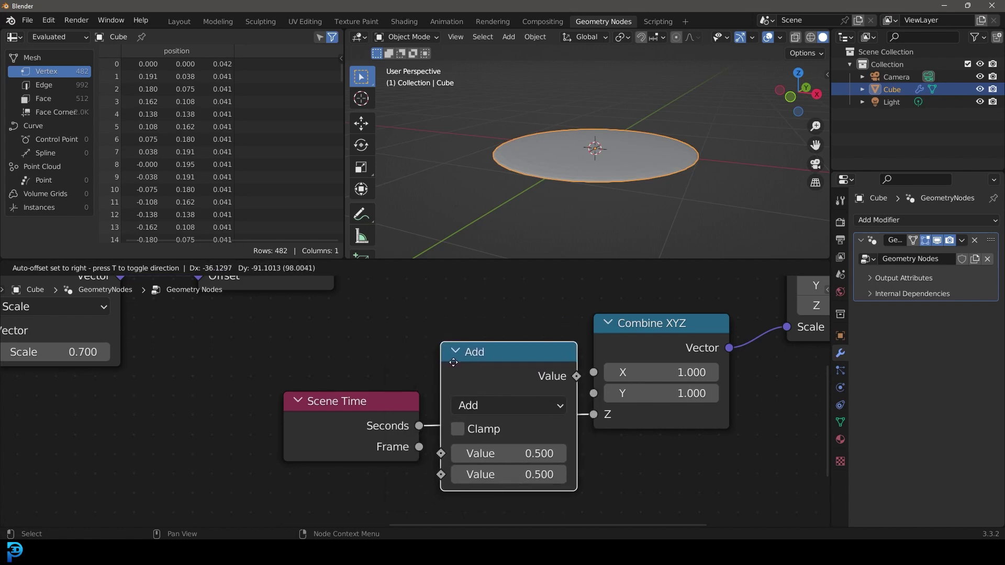
pyautogui.click(453, 362)
pyautogui.scroll(2, 526, 369)
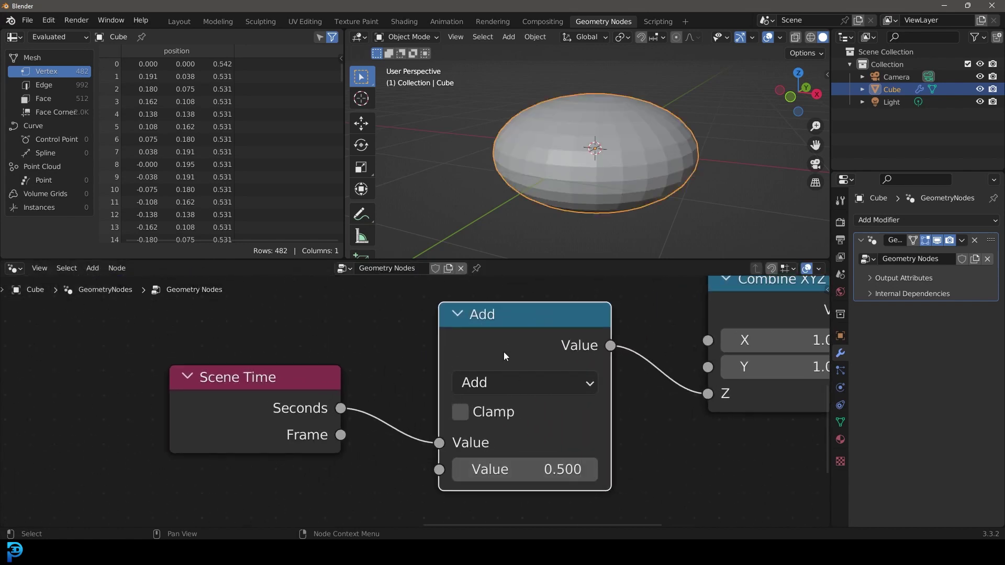
pyautogui.click(501, 380)
pyautogui.click(168, 129)
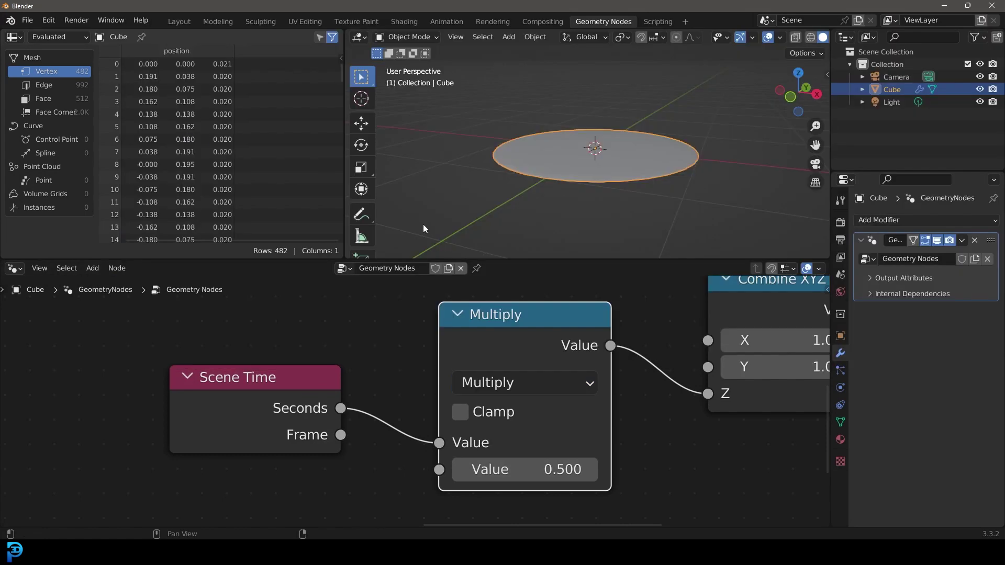
pyautogui.moveTo(678, 412); pyautogui.dragTo(610, 356, button='middle')
pyautogui.scroll(1, 565, 382)
pyautogui.click(504, 410)
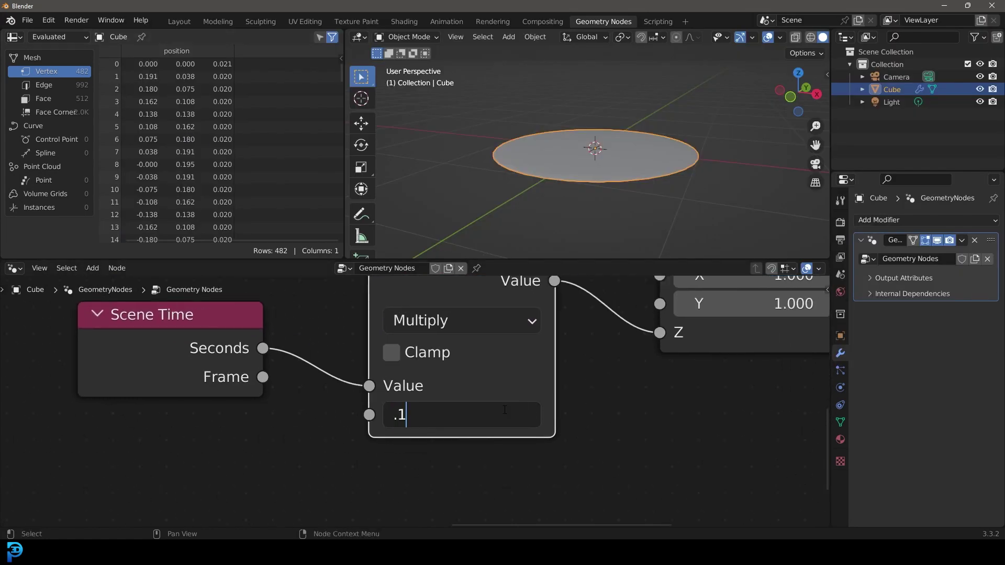
pyautogui.press('Return')
# - Preview playback with the 0.1 multiplier, then change the multiplier to 1
pyautogui.press('space')
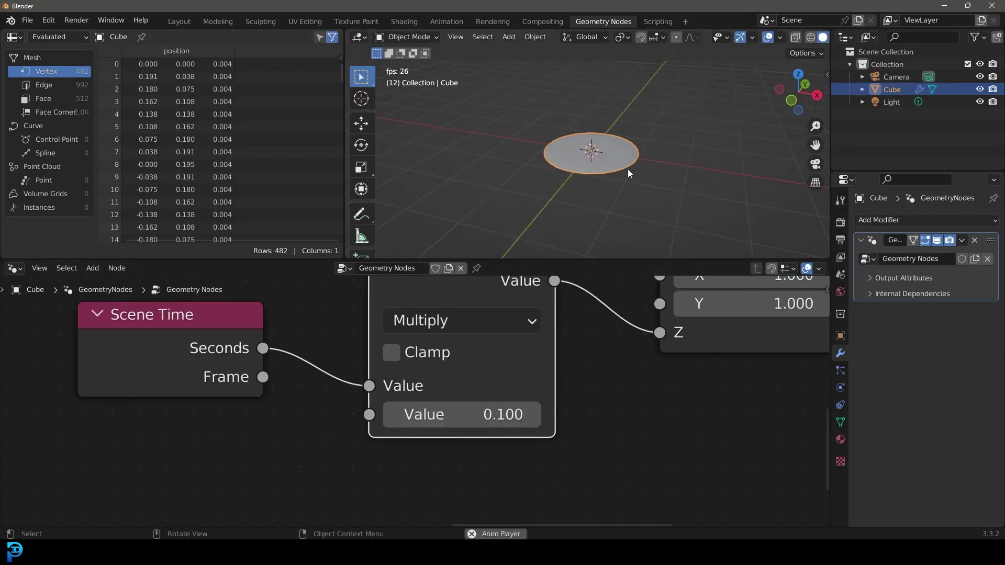
pyautogui.moveTo(620, 181); pyautogui.dragTo(618, 146, button='middle')
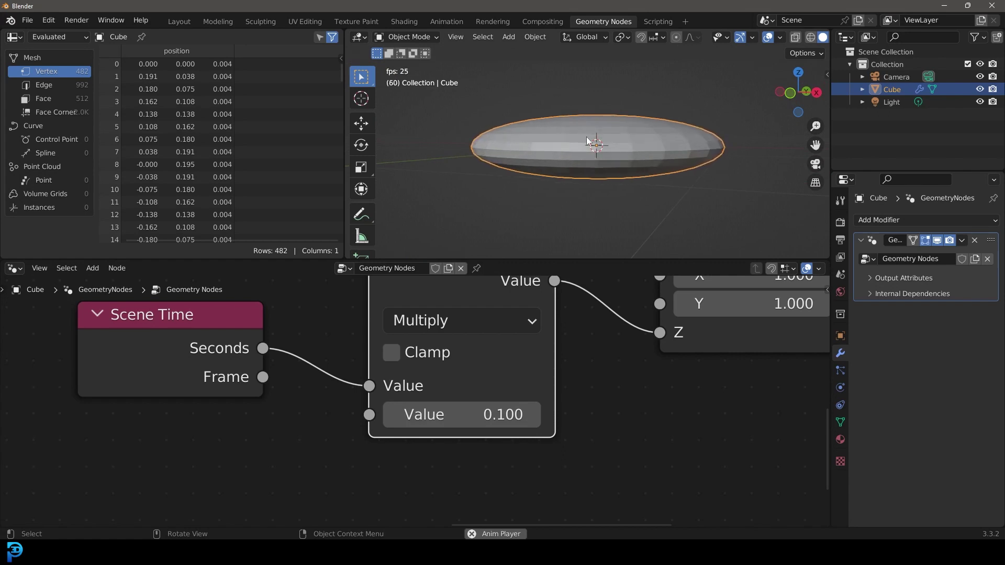
pyautogui.press('space')
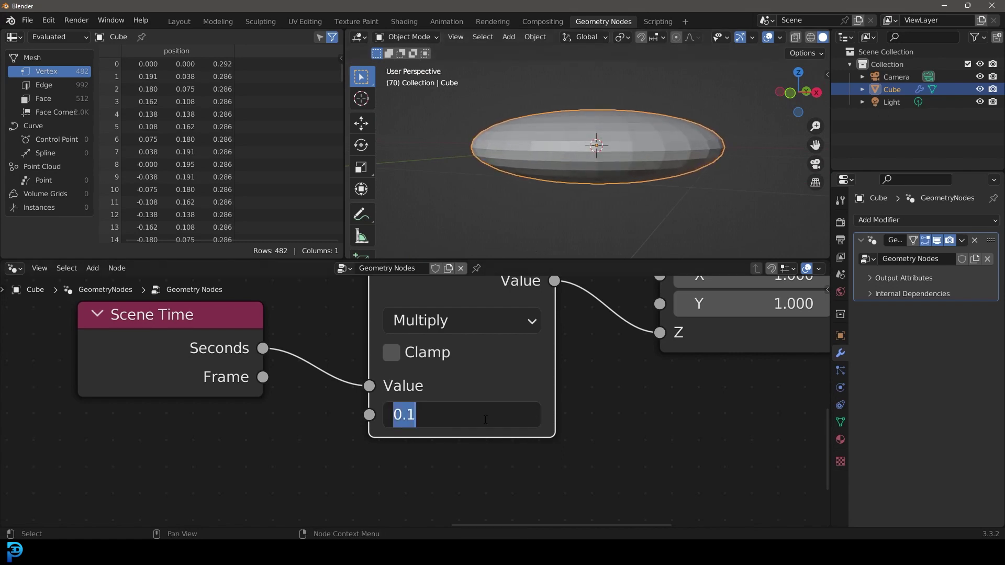
pyautogui.write('1')
pyautogui.press('Return')
# - Raise the multiplier to 6.3, preview playback, and rewind to frame 1
pyautogui.scroll(-8, 684, 183)
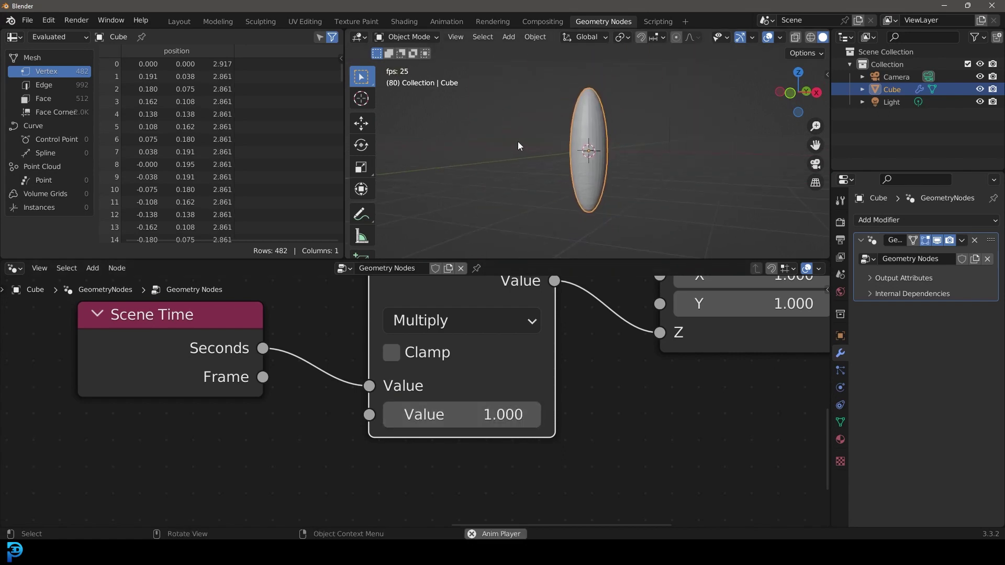
pyautogui.press('space')
pyautogui.moveTo(478, 413); pyautogui.dragTo(510, 413)
pyautogui.scroll(-6, 662, 182)
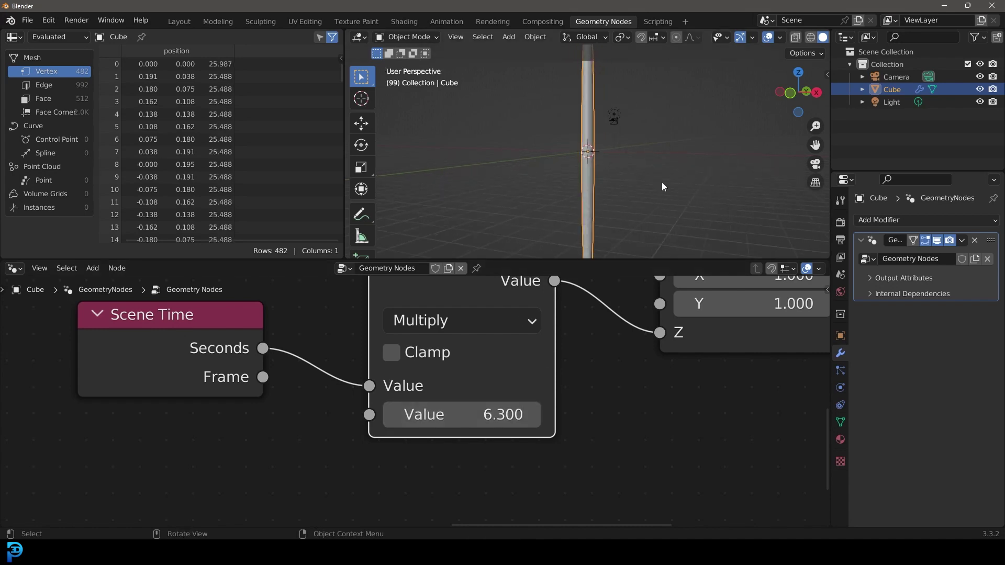
pyautogui.press('space')
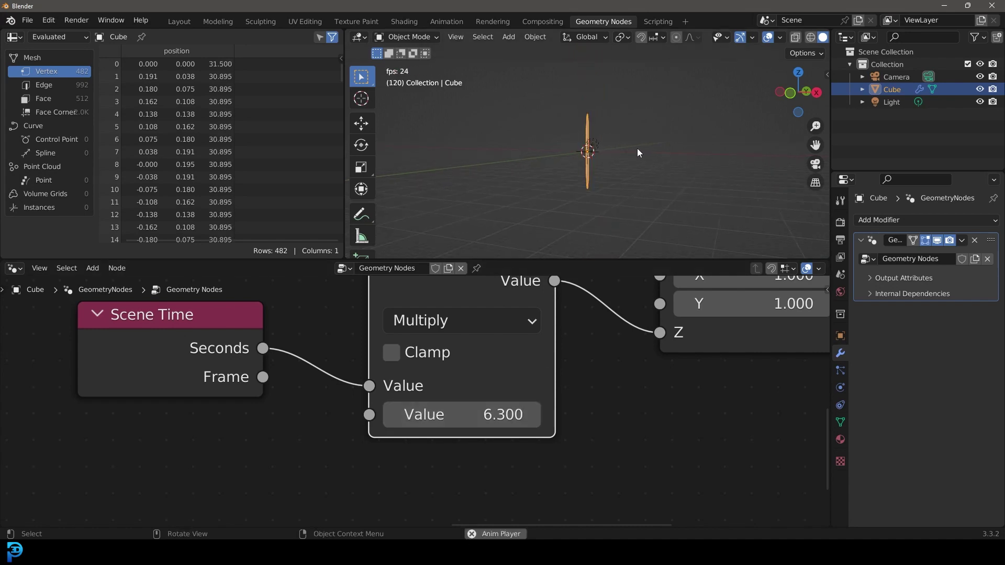
pyautogui.press('space')
pyautogui.hotkey('shift', 'Left')
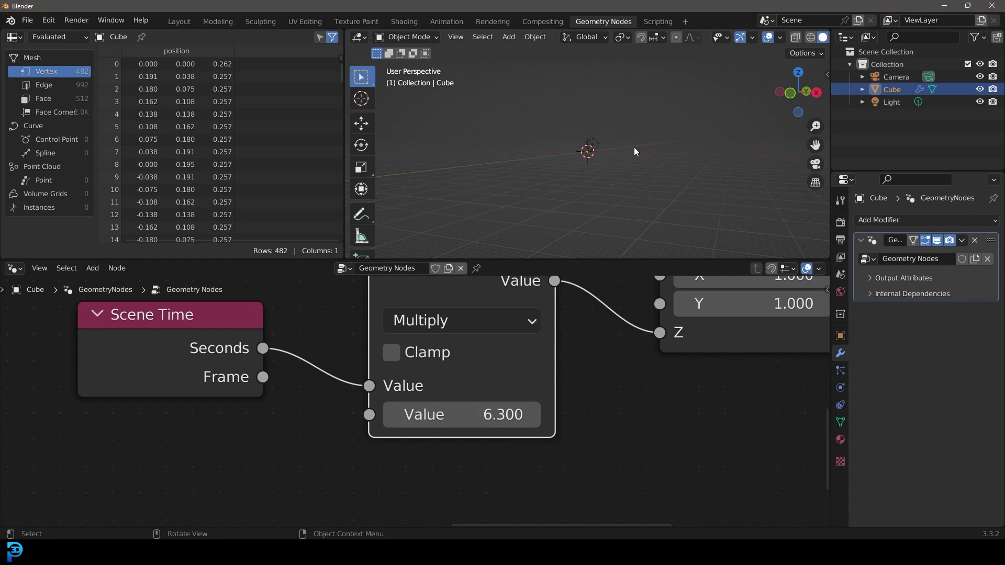
# - Set the multiplier to 0.2 and play the animation to check the gradual growth
pyautogui.click(476, 416)
pyautogui.write('.')
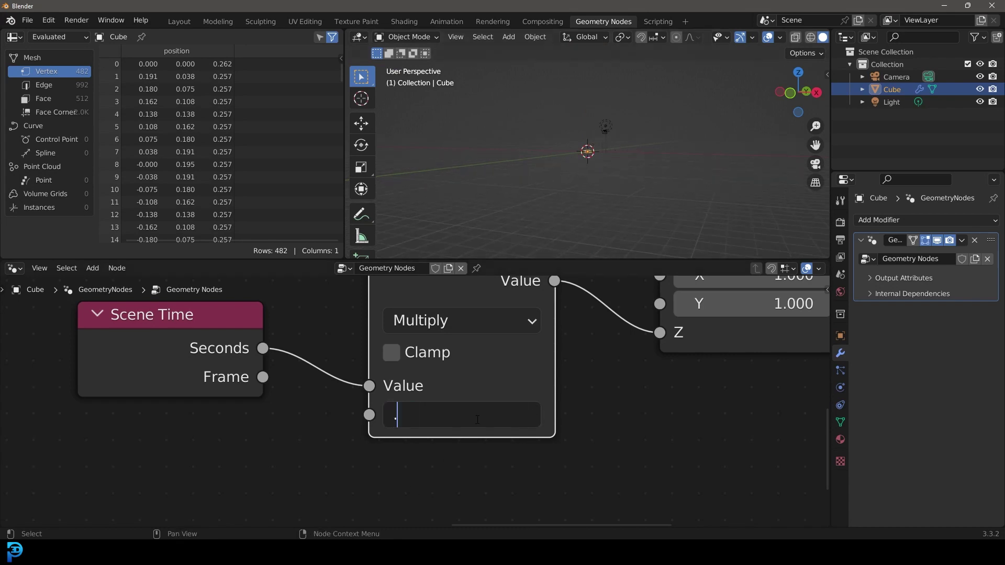
pyautogui.write('2')
pyautogui.press('Return')
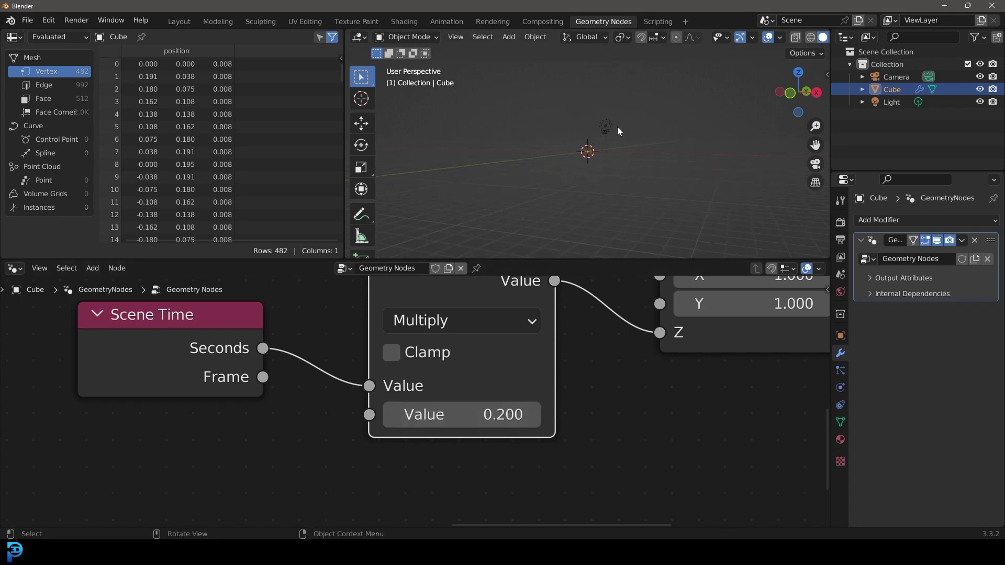
pyautogui.moveTo(617, 127); pyautogui.dragTo(617, 146, button='middle')
pyautogui.scroll(10, 615, 149)
pyautogui.press('space')
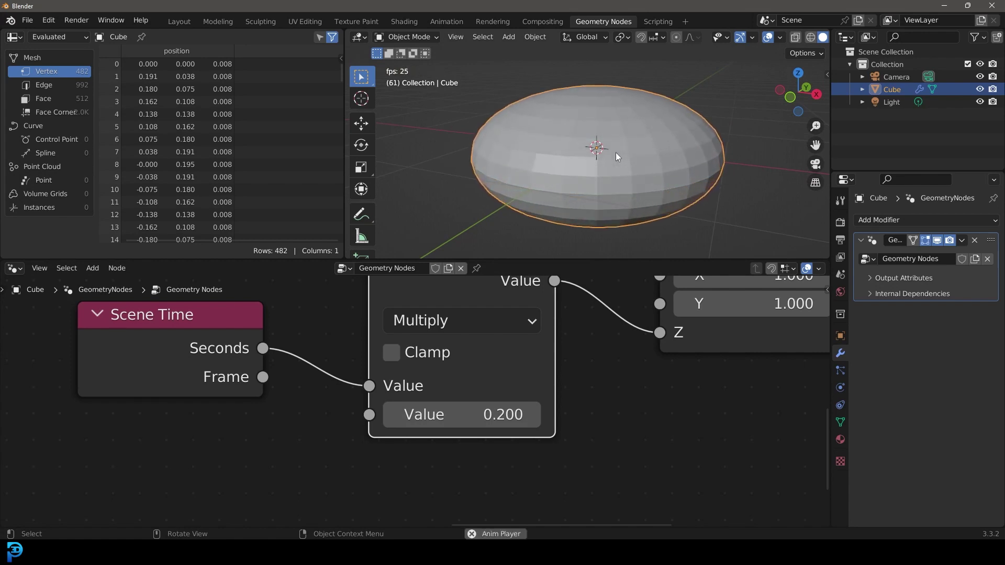
pyautogui.press('space')
# - Move the Scene Time node down level with the Multiply node
pyautogui.moveTo(289, 358); pyautogui.dragTo(501, 362, button='middle')
pyautogui.scroll(-2, 502, 363)
pyautogui.scroll(3, 377, 382)
pyautogui.moveTo(396, 327); pyautogui.dragTo(392, 363)
# - Place the Scene Time node level with Multiply, then zoom out and pan to show the full node tree
pyautogui.moveTo(486, 358); pyautogui.dragTo(476, 366, button='middle')
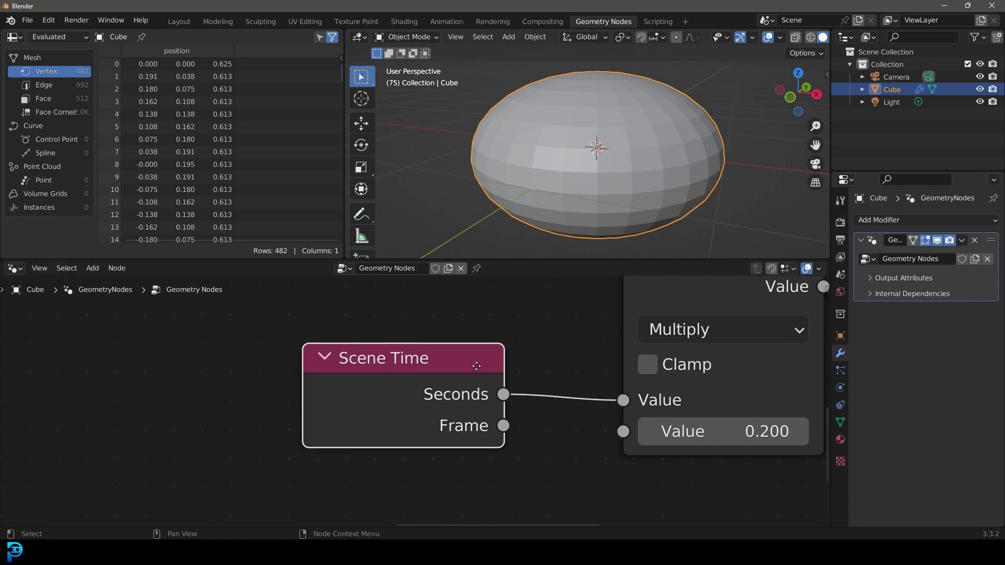
pyautogui.moveTo(418, 376); pyautogui.dragTo(474, 383)
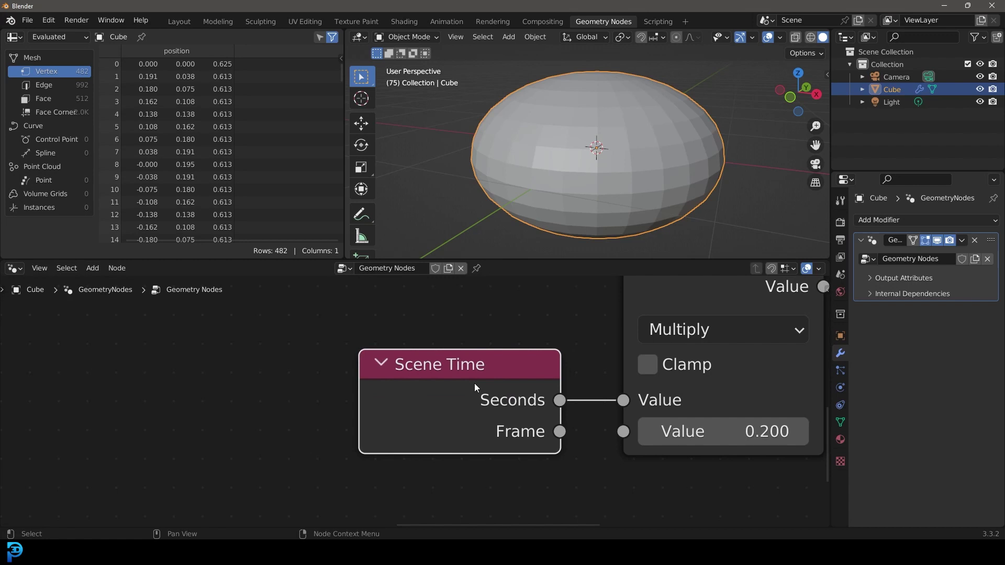
pyautogui.scroll(-4, 474, 383)
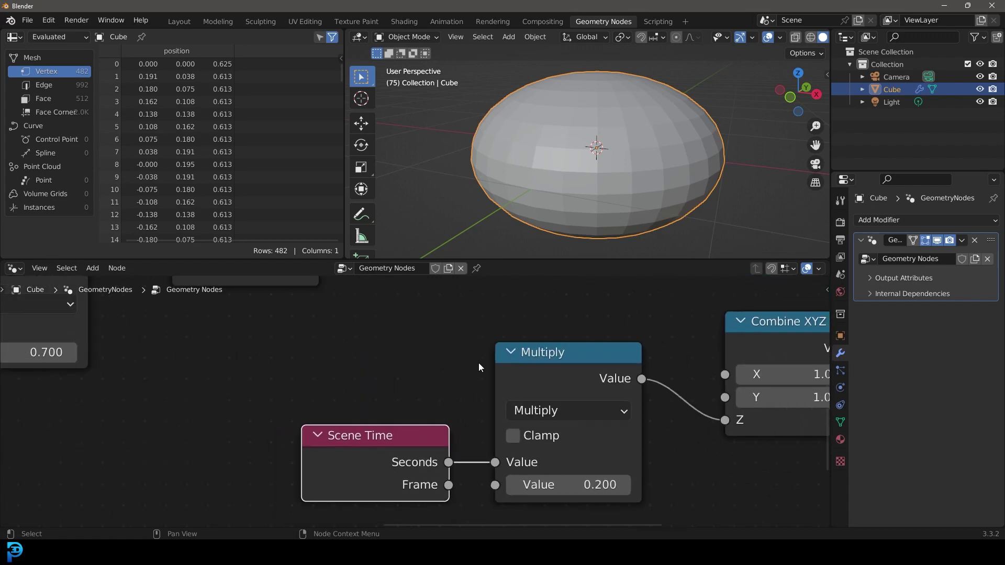
pyautogui.scroll(-2, 411, 332)
pyautogui.moveTo(411, 331); pyautogui.dragTo(476, 332, button='middle')
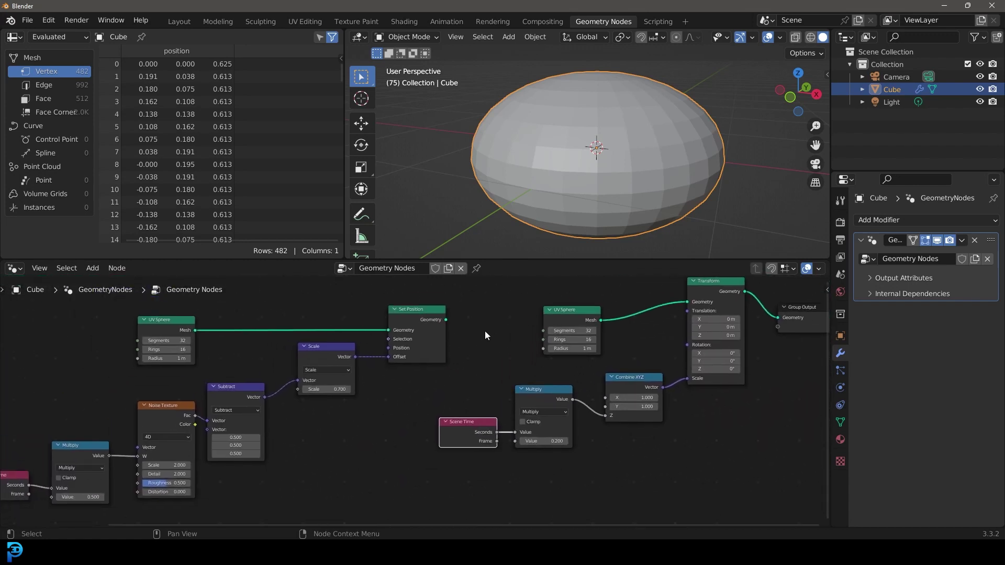
pyautogui.scroll(-1, 485, 335)
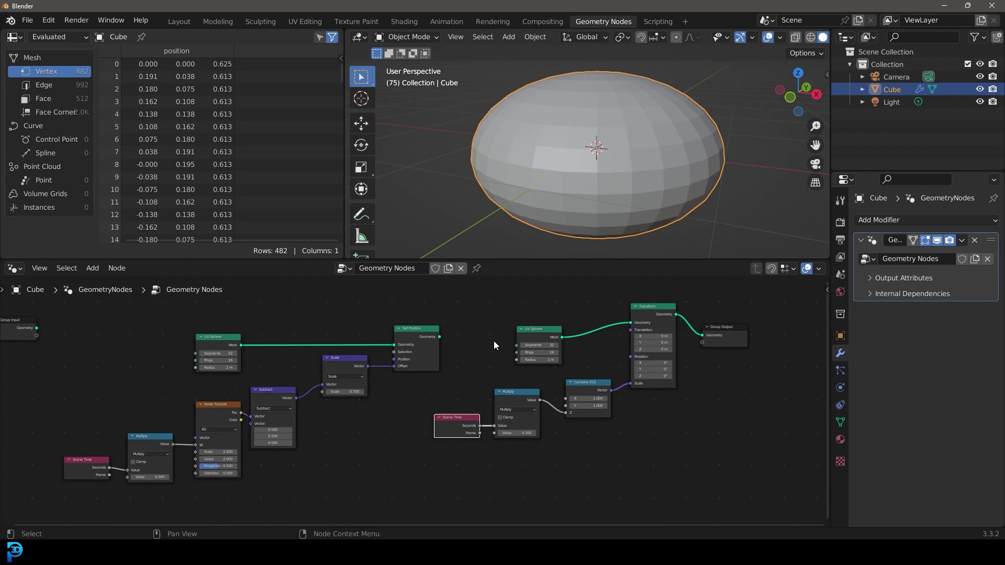